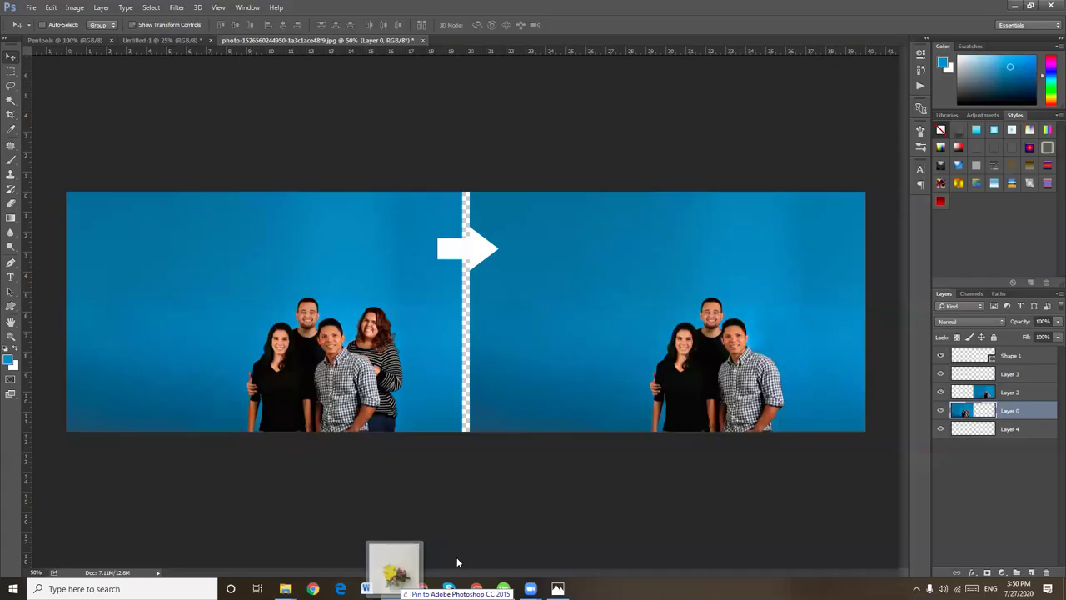
# Open CHP-megan-19.jpg and duplicate its Background into Layer 1
pyautogui.moveTo(788, 18); pyautogui.dragTo(787, 22)
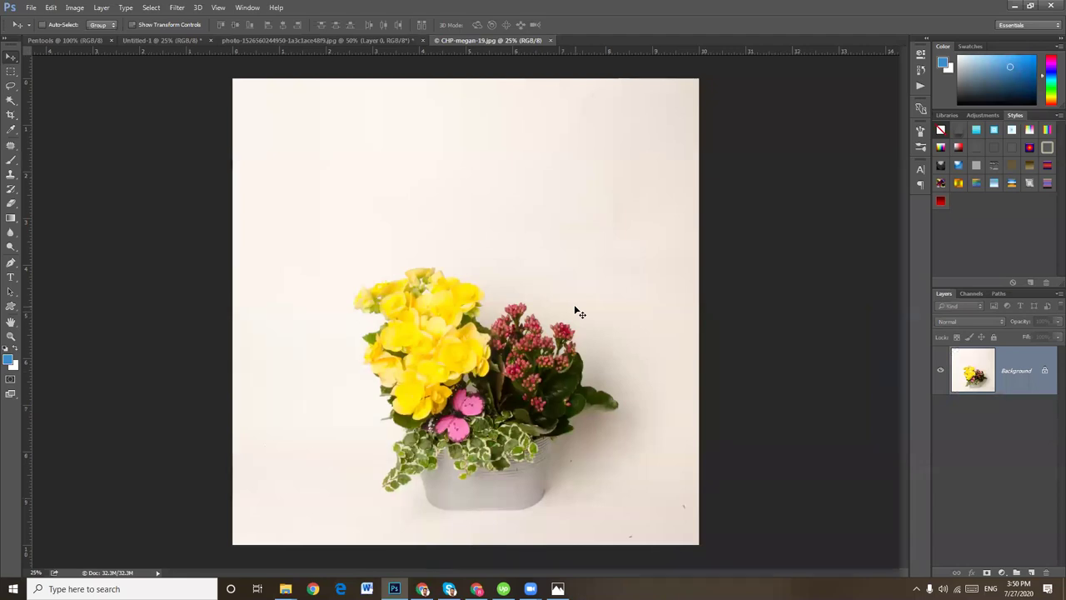
pyautogui.hotkey('ctrl', 'j')
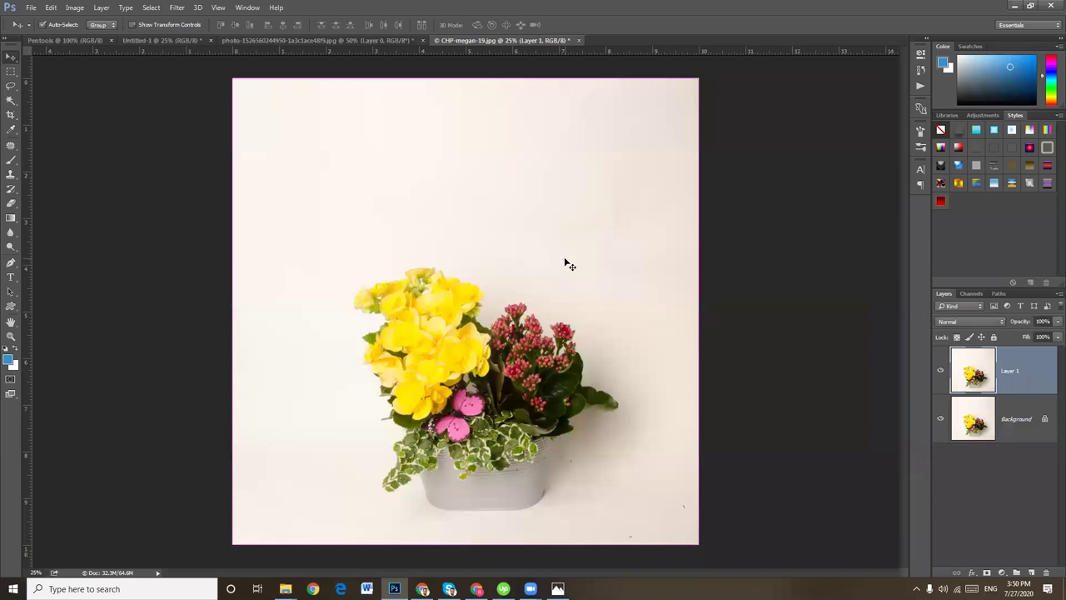
pyautogui.hotkey('ctrl', '+')
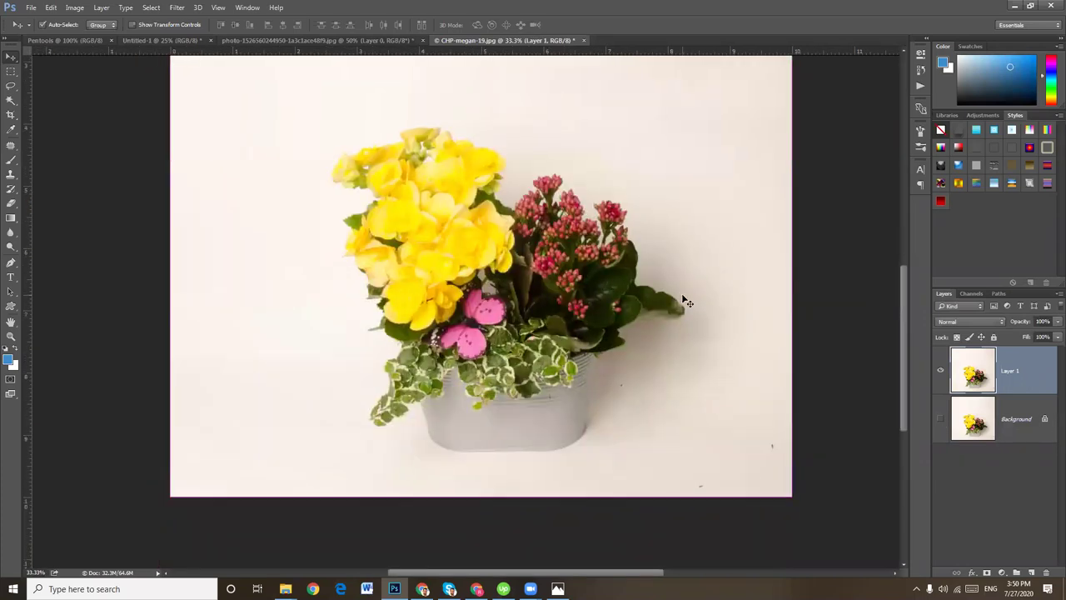
# Zoom in and pan across the yellow flowers down to the pot
pyautogui.hotkey('ctrl', '+')
pyautogui.hotkey('ctrl', '+')
pyautogui.moveTo(500, 79); pyautogui.dragTo(557, 277)
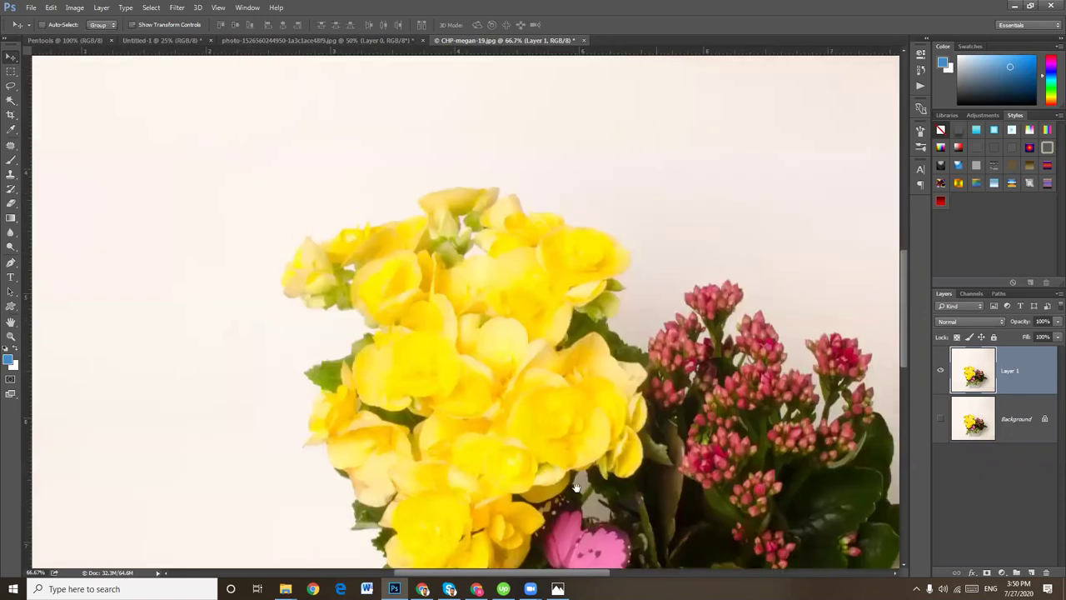
pyautogui.scroll(-3, 573, 309)
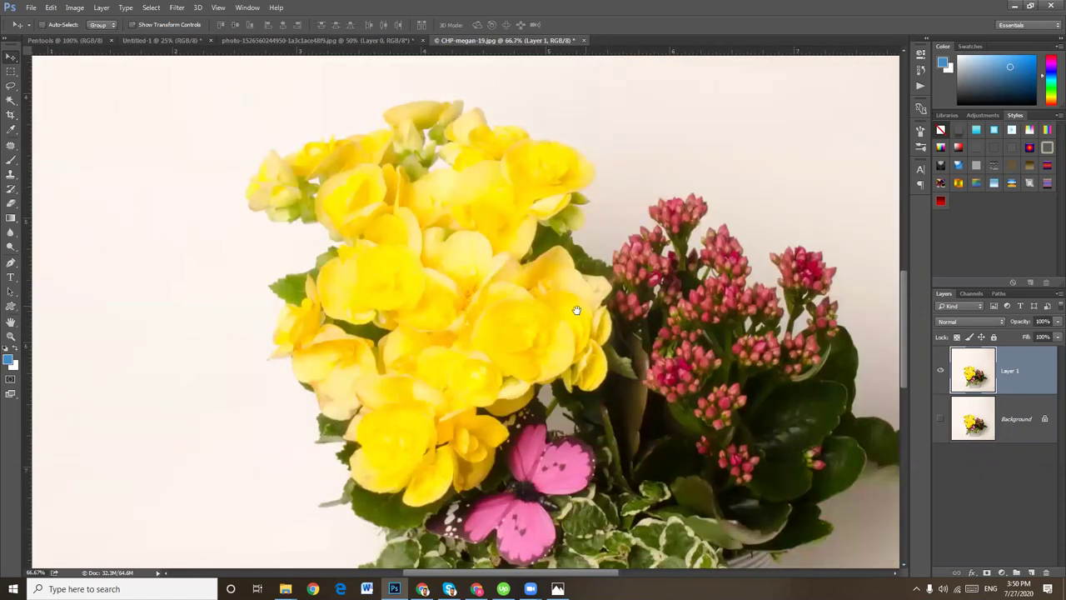
pyautogui.scroll(2, 573, 310)
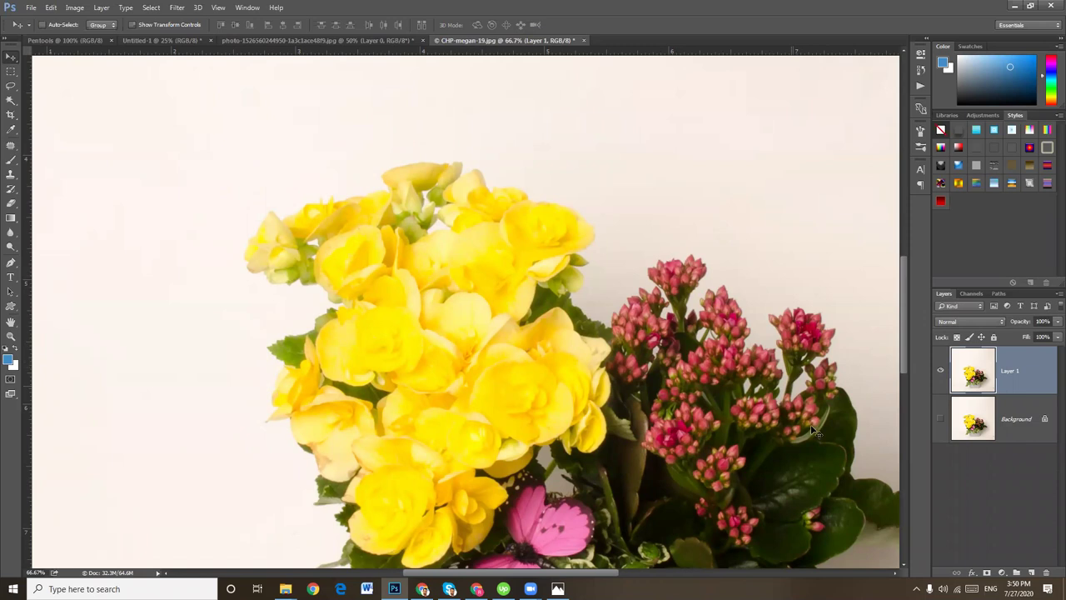
pyautogui.moveTo(828, 376); pyautogui.dragTo(808, 351)
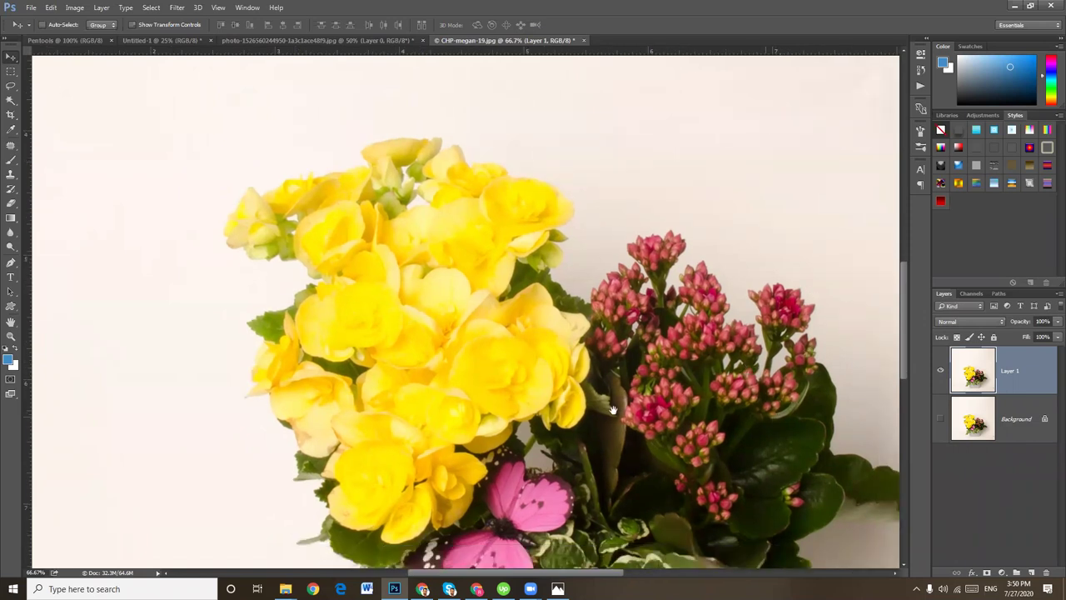
pyautogui.moveTo(577, 505); pyautogui.dragTo(595, 276)
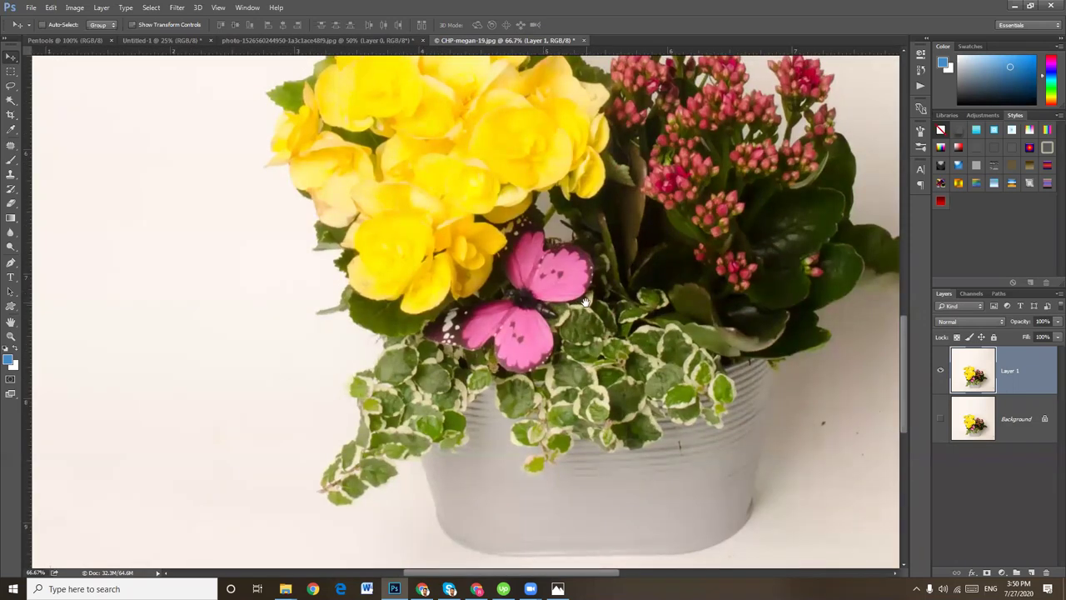
pyautogui.moveTo(558, 254); pyautogui.dragTo(528, 303)
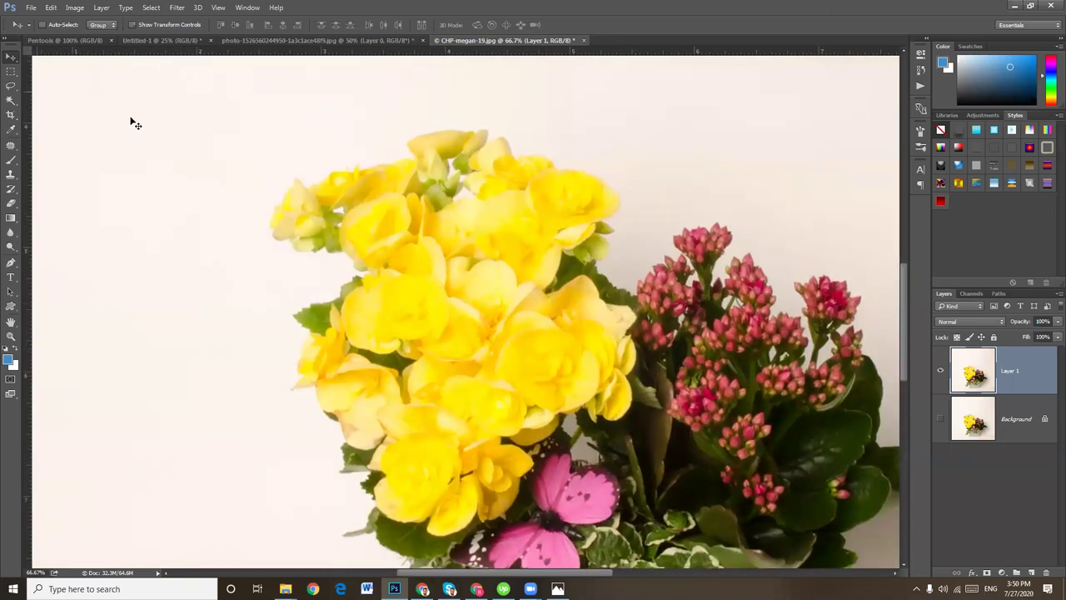
pyautogui.scroll(-5, 500, 333)
pyautogui.scroll(-1, 601, 316)
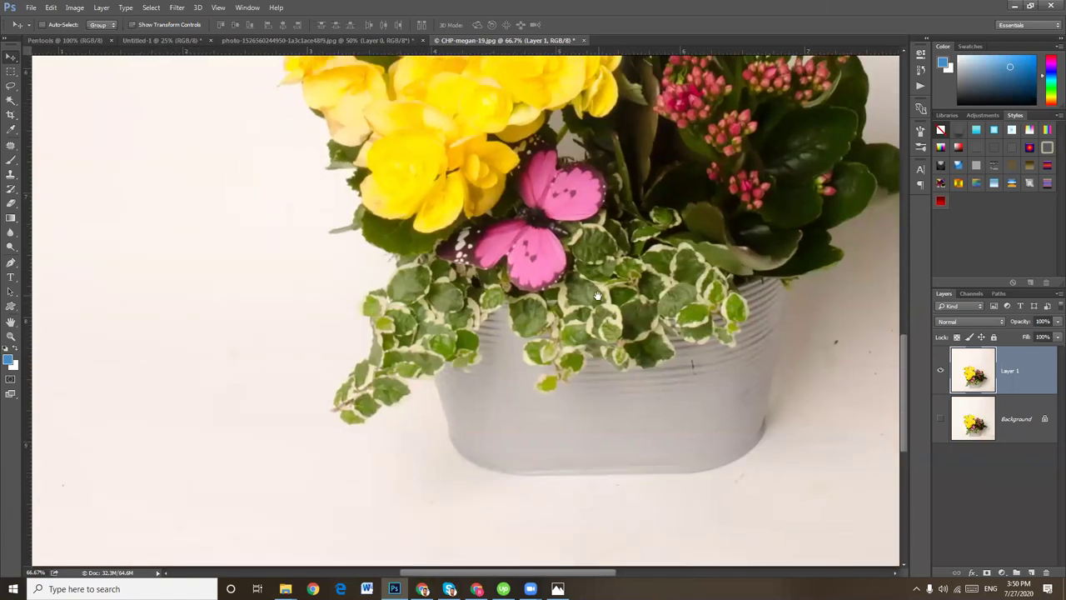
pyautogui.hotkey('ctrl', '+')
# Scroll around the magnified pot to inspect its edges for tracing
pyautogui.scroll(-1, 598, 357)
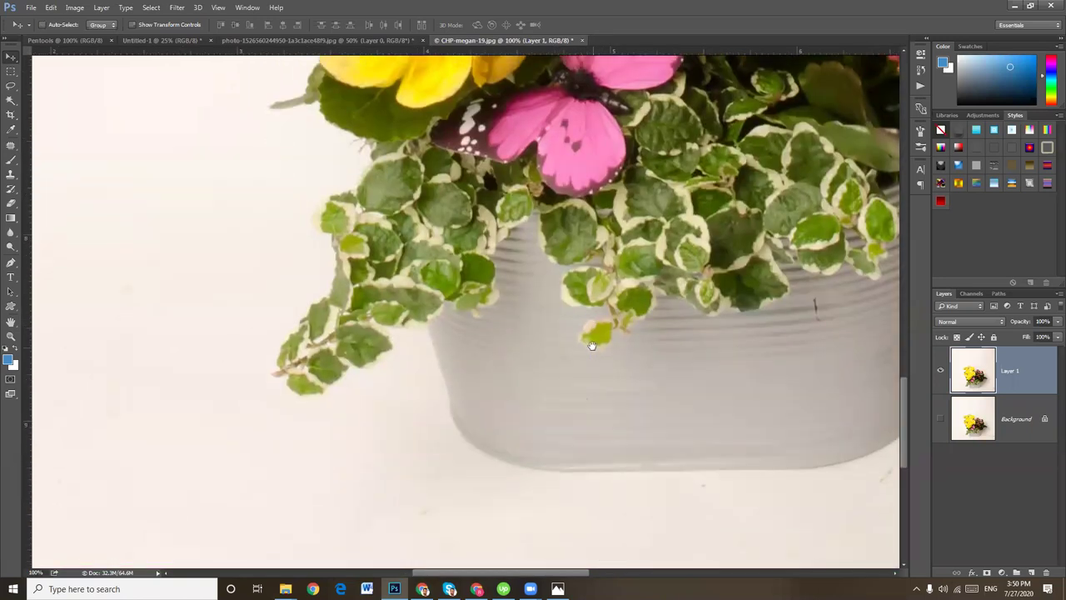
pyautogui.scroll(-1, 599, 356)
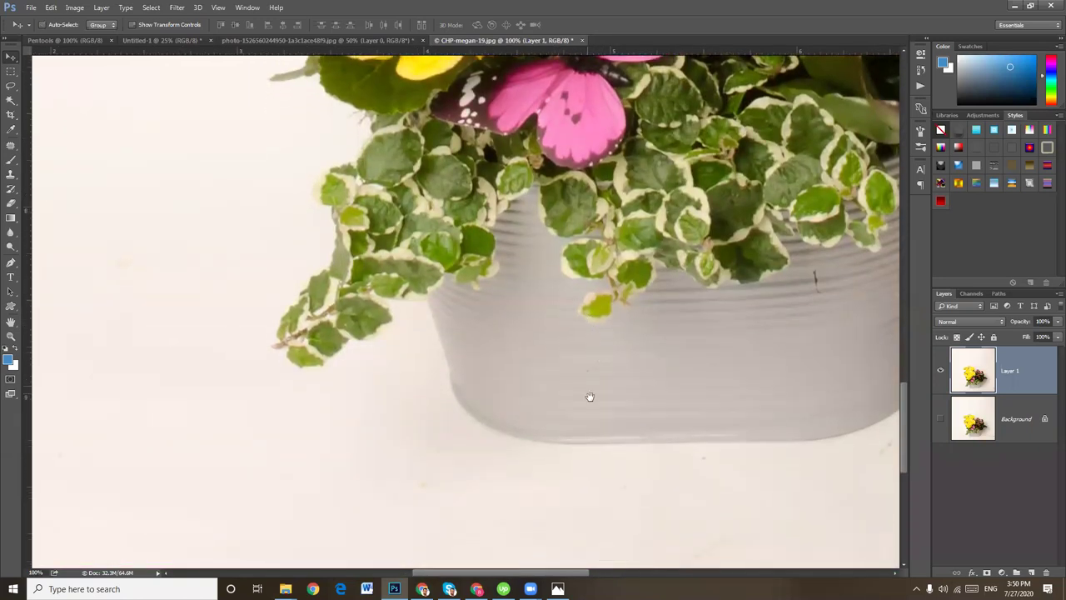
pyautogui.scroll(-1, 402, 342)
pyautogui.hscroll(2, 402, 342)
pyautogui.scroll(1, 733, 380)
pyautogui.hscroll(-6, 733, 381)
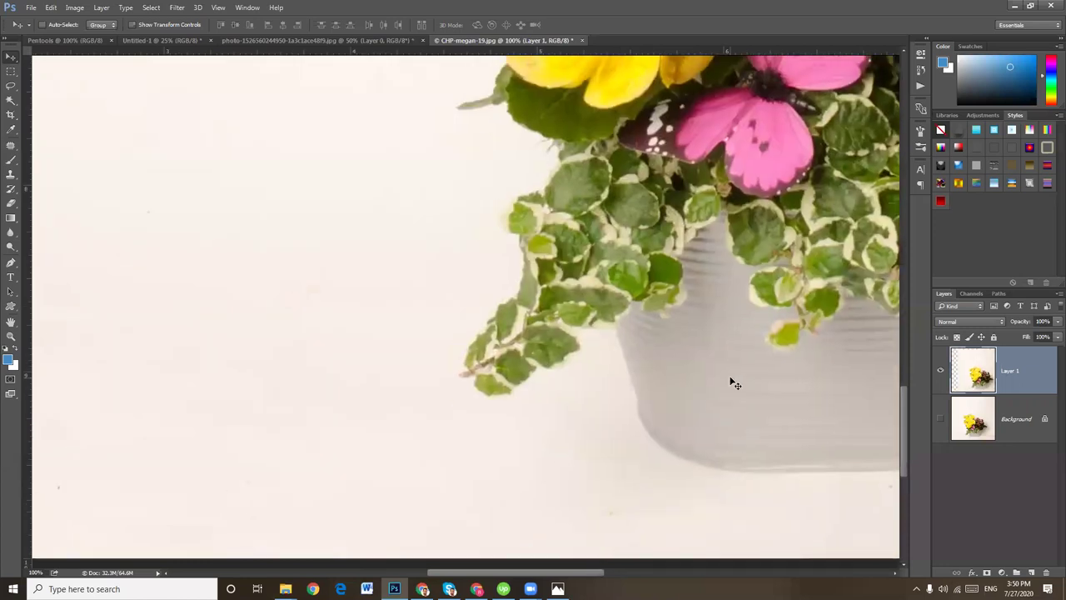
pyautogui.hscroll(3, 561, 364)
pyautogui.hscroll(3, 638, 461)
pyautogui.hscroll(5, 671, 405)
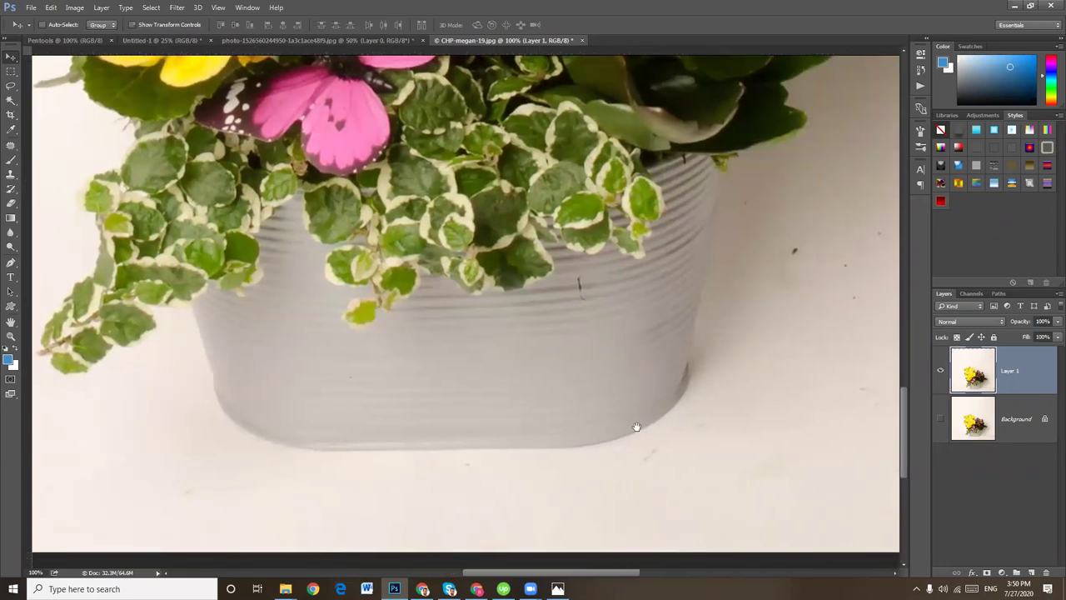
pyautogui.hscroll(1, 636, 423)
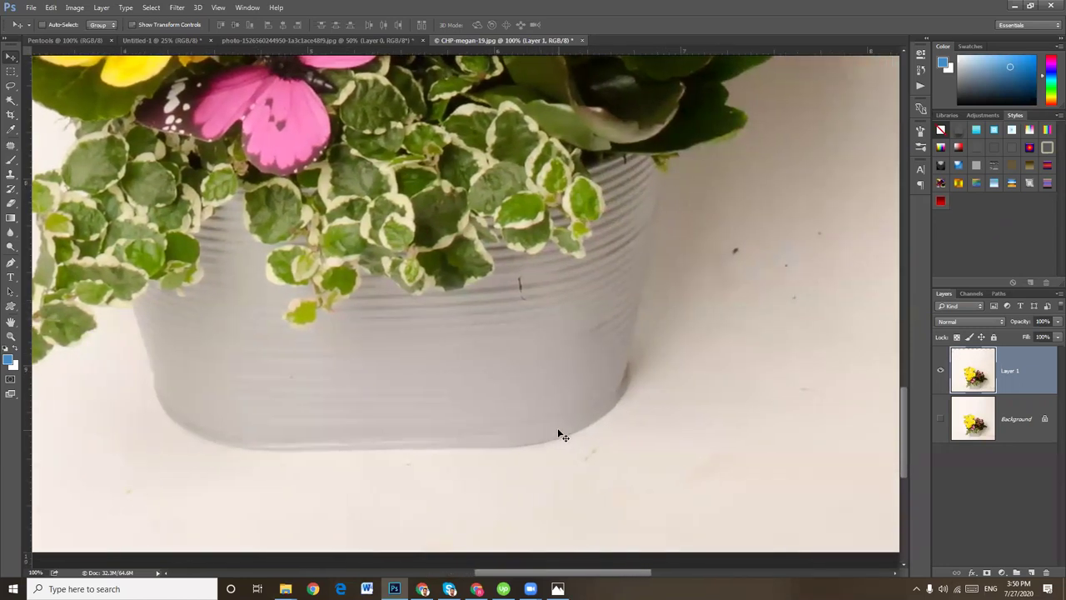
pyautogui.hscroll(-4, 478, 374)
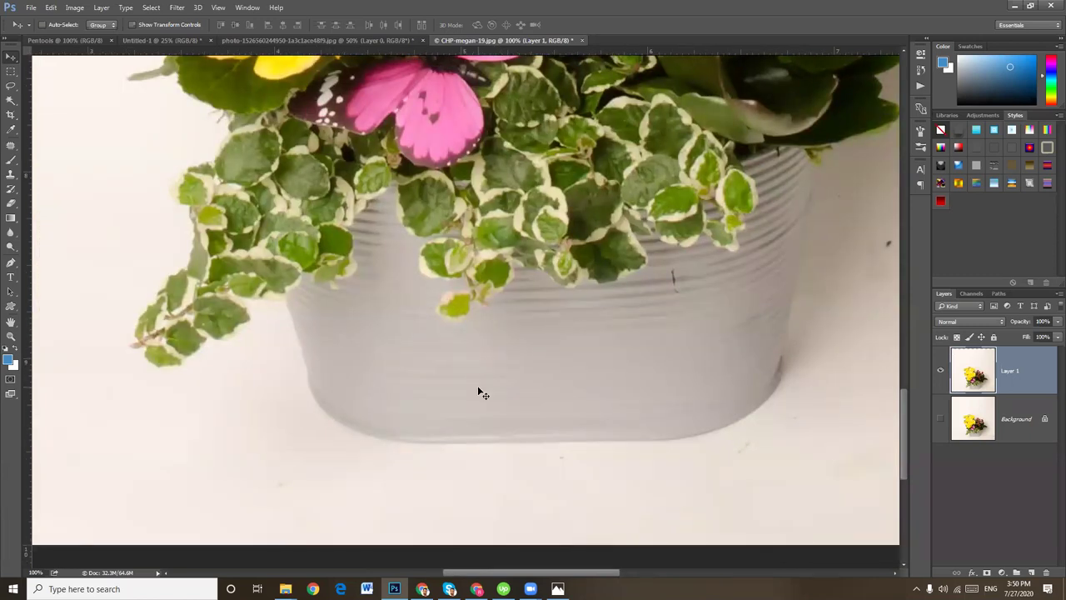
pyautogui.press('p')
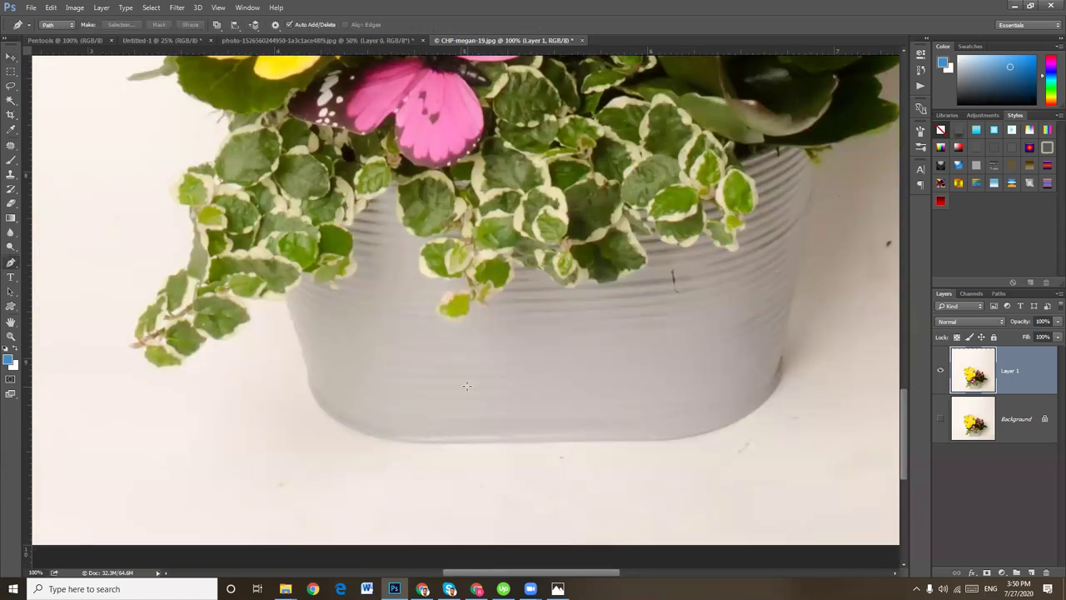
# Start a pen path at the pot's left edge and curve anchors along its bottom
pyautogui.scroll(2, 349, 360)
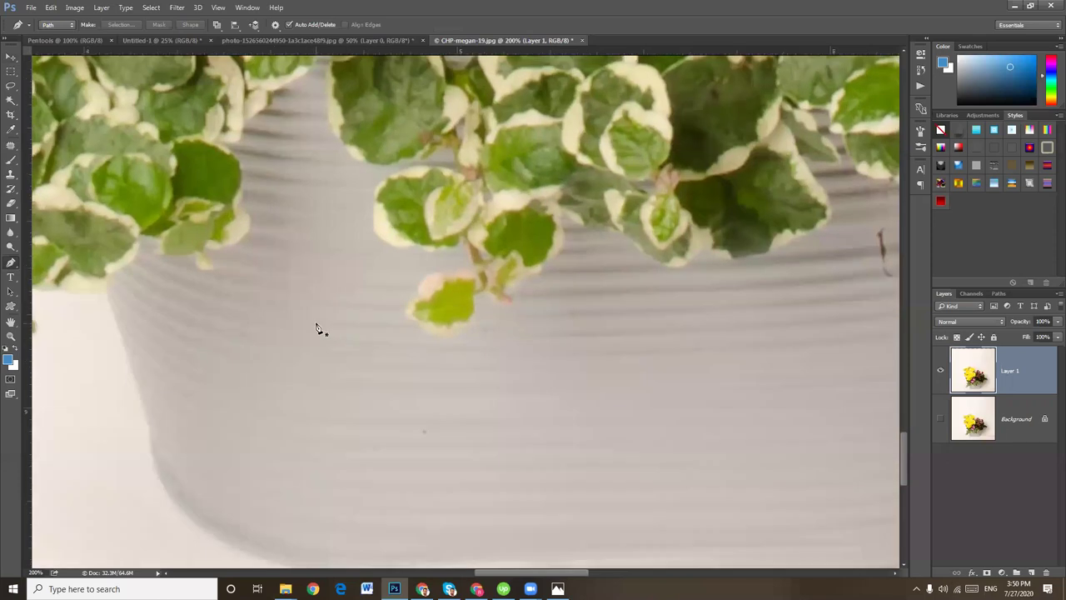
pyautogui.scroll(2, 325, 330)
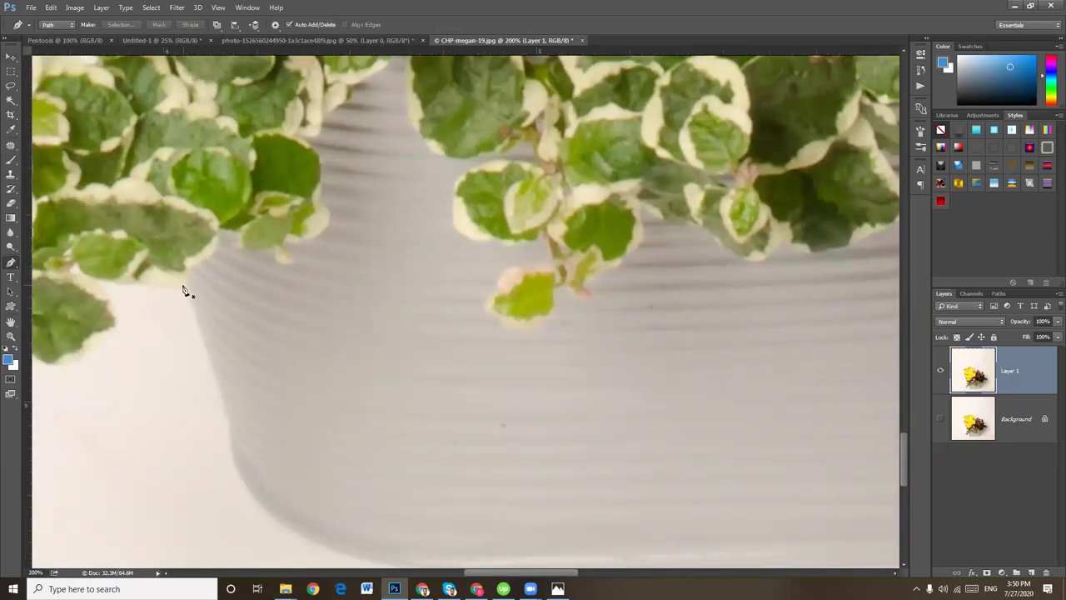
pyautogui.click(187, 290)
pyautogui.moveTo(236, 383); pyautogui.dragTo(257, 331)
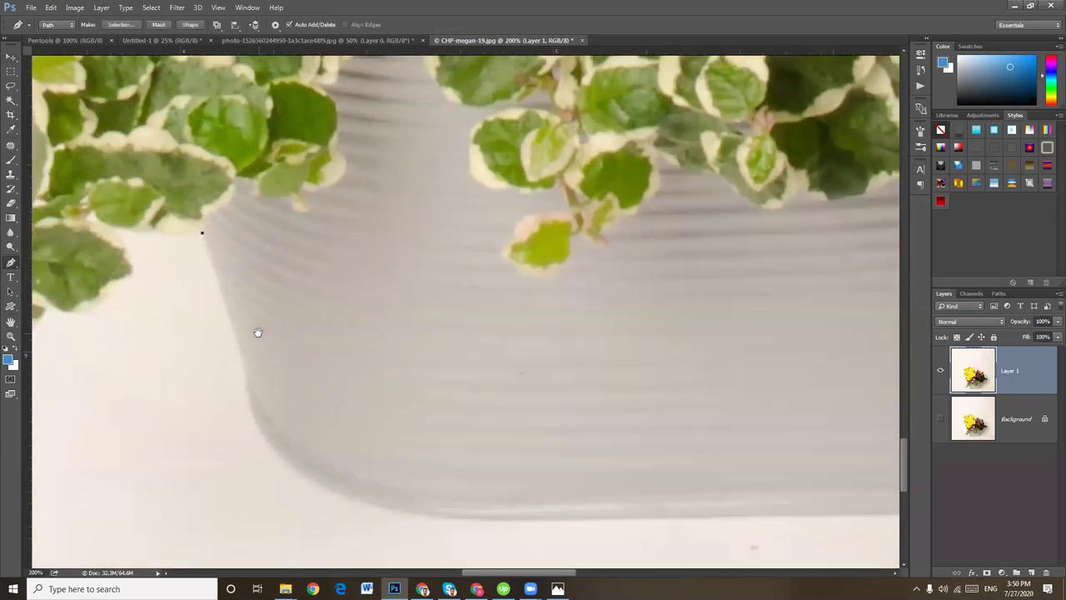
pyautogui.click(246, 383)
pyautogui.moveTo(431, 517); pyautogui.dragTo(619, 546)
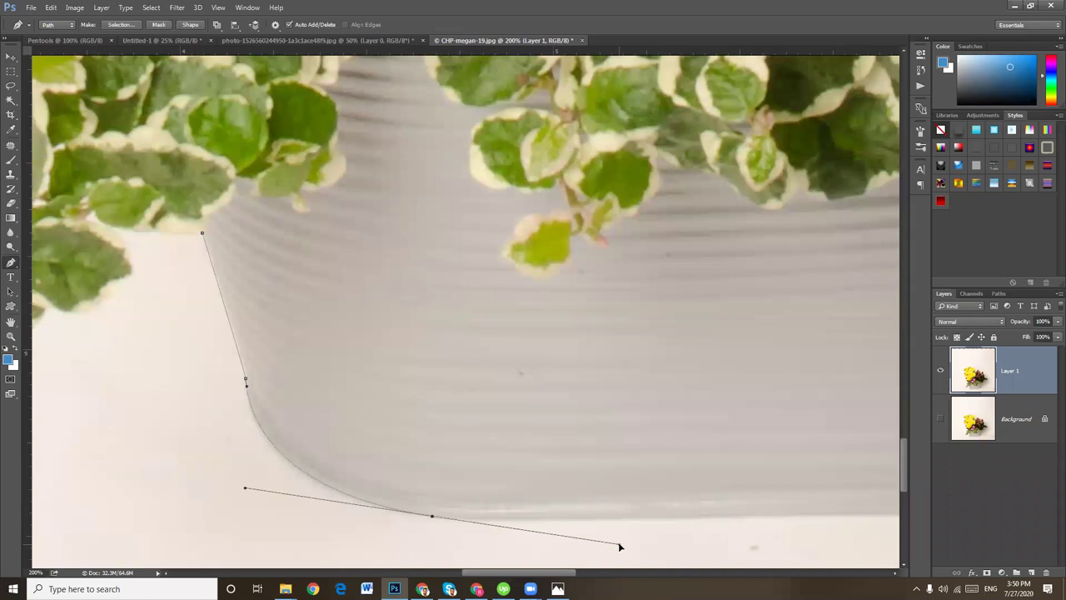
pyautogui.hscroll(5, 442, 423)
pyautogui.scroll(-2, 442, 423)
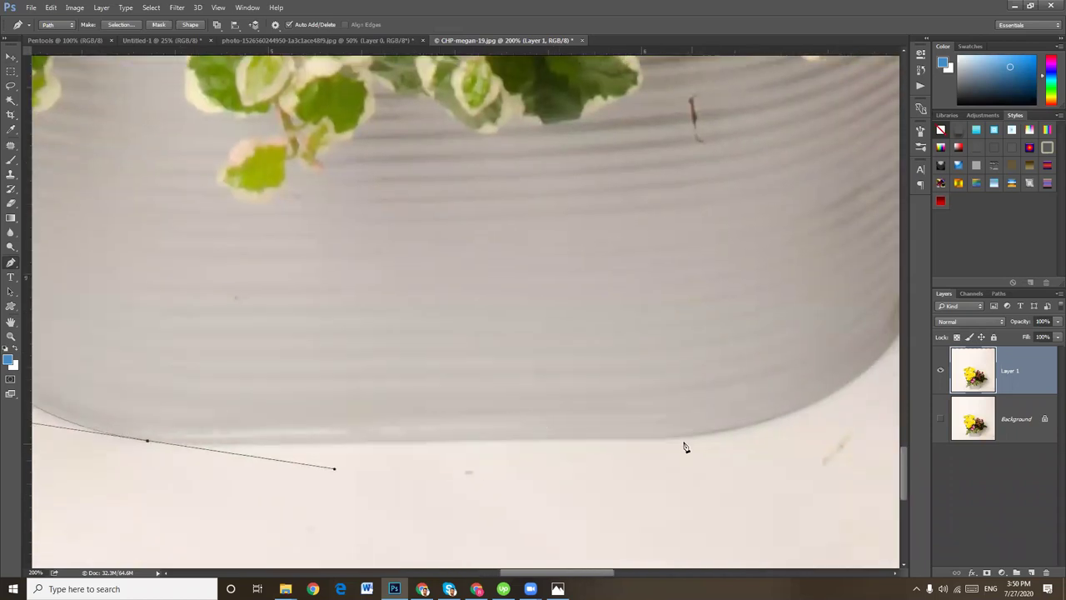
pyautogui.moveTo(677, 437); pyautogui.dragTo(769, 447)
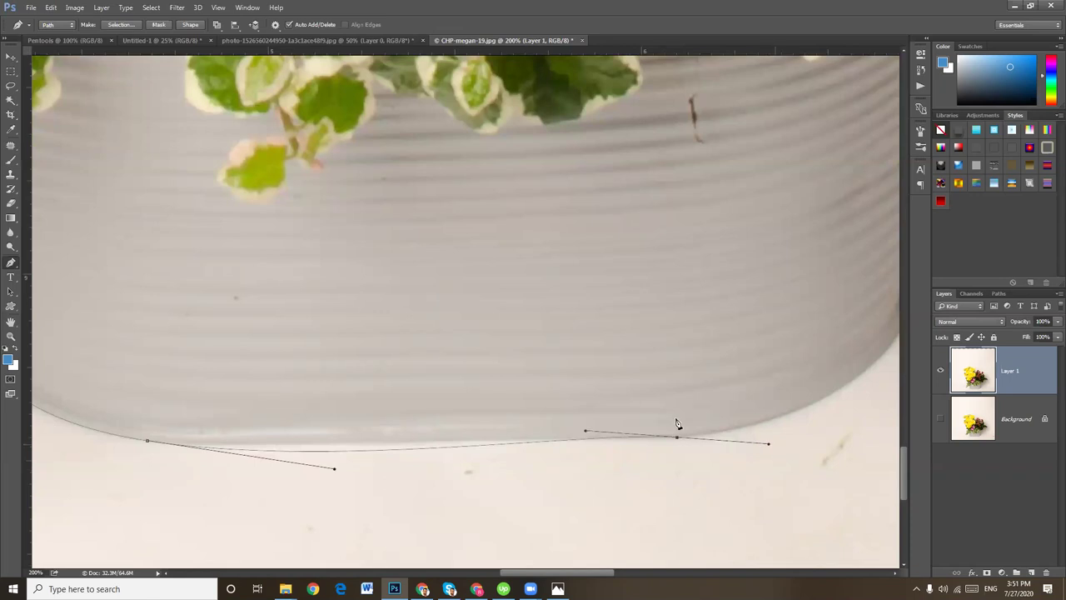
pyautogui.moveTo(338, 473); pyautogui.dragTo(298, 454)
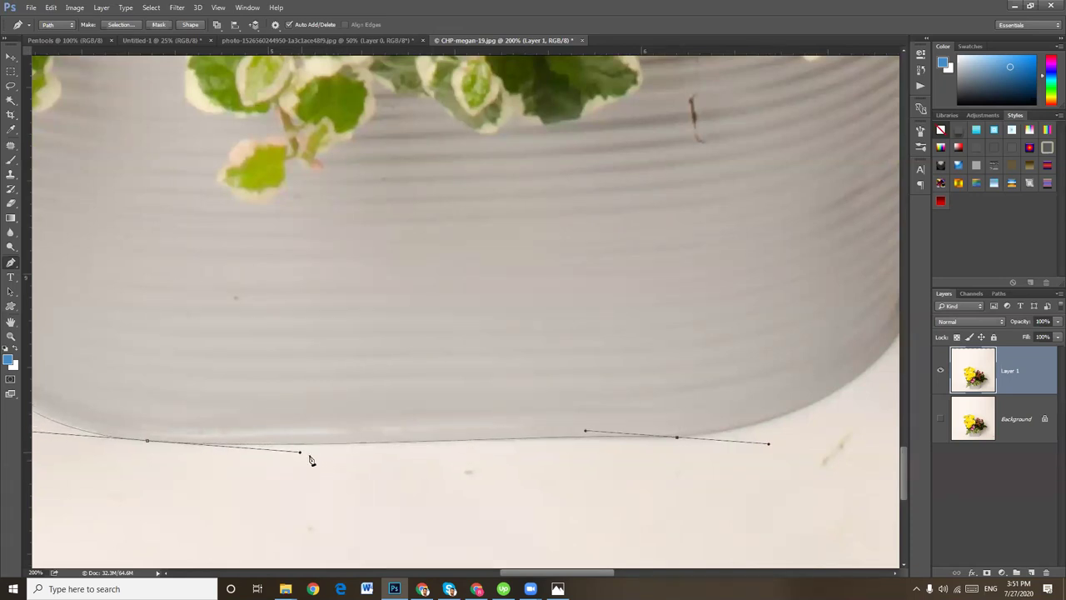
pyautogui.hscroll(-5, 534, 430)
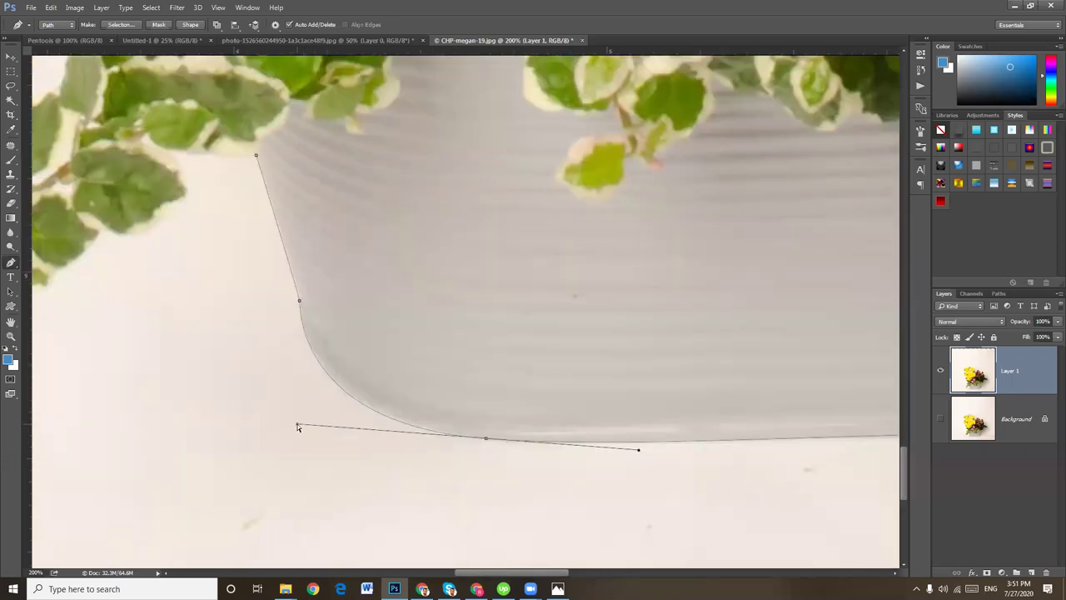
pyautogui.moveTo(298, 427); pyautogui.dragTo(306, 428)
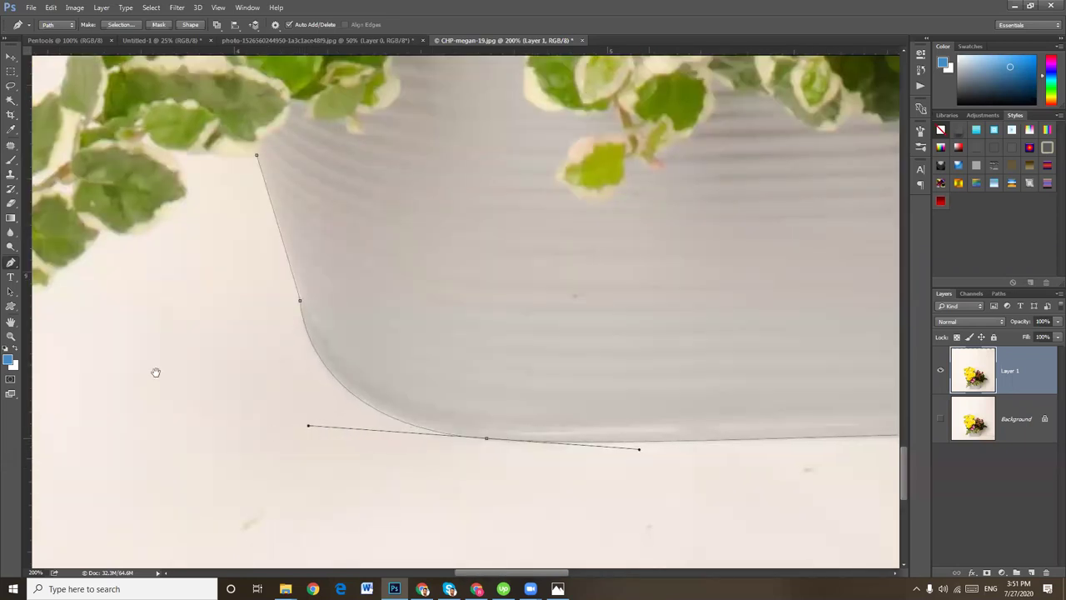
# Continue the path along the pot's bottom and round its lower right corner
pyautogui.hscroll(8, 155, 372)
pyautogui.moveTo(509, 370); pyautogui.dragTo(602, 377)
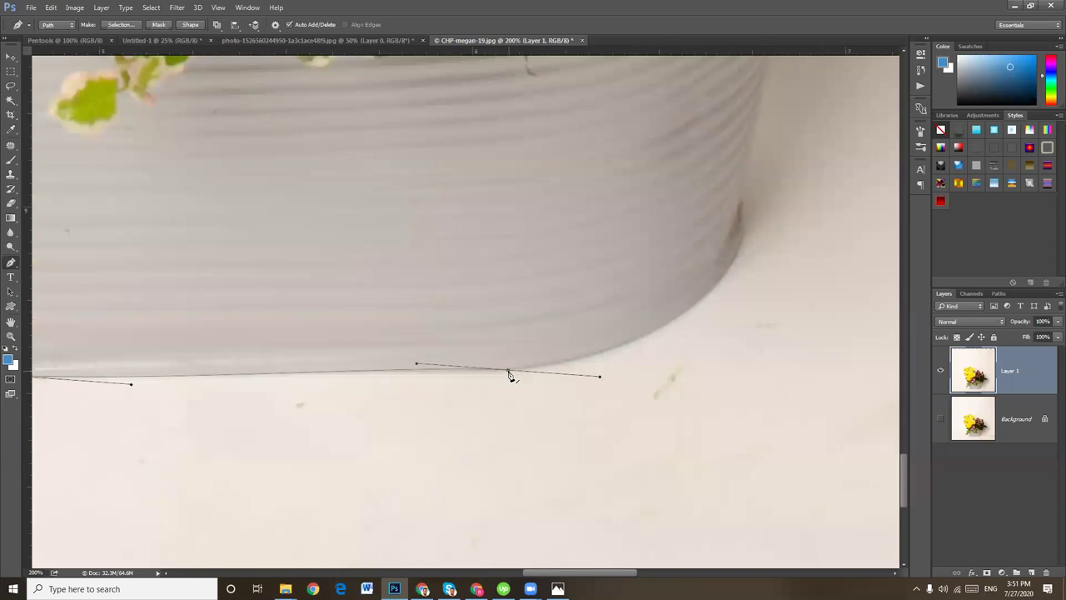
pyautogui.scroll(2, 664, 406)
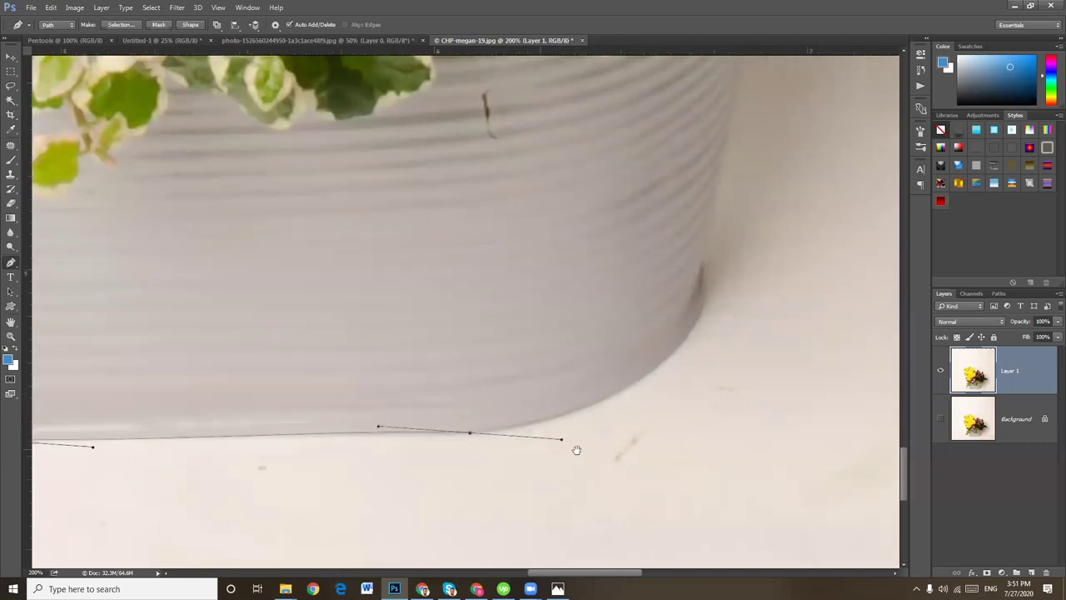
pyautogui.click(710, 296)
pyautogui.moveTo(710, 240); pyautogui.dragTo(717, 234)
pyautogui.press('space')
pyautogui.keyDown('ctrl'); pyautogui.click(710, 293); pyautogui.keyUp('ctrl')
pyautogui.moveTo(566, 442); pyautogui.dragTo(570, 433)
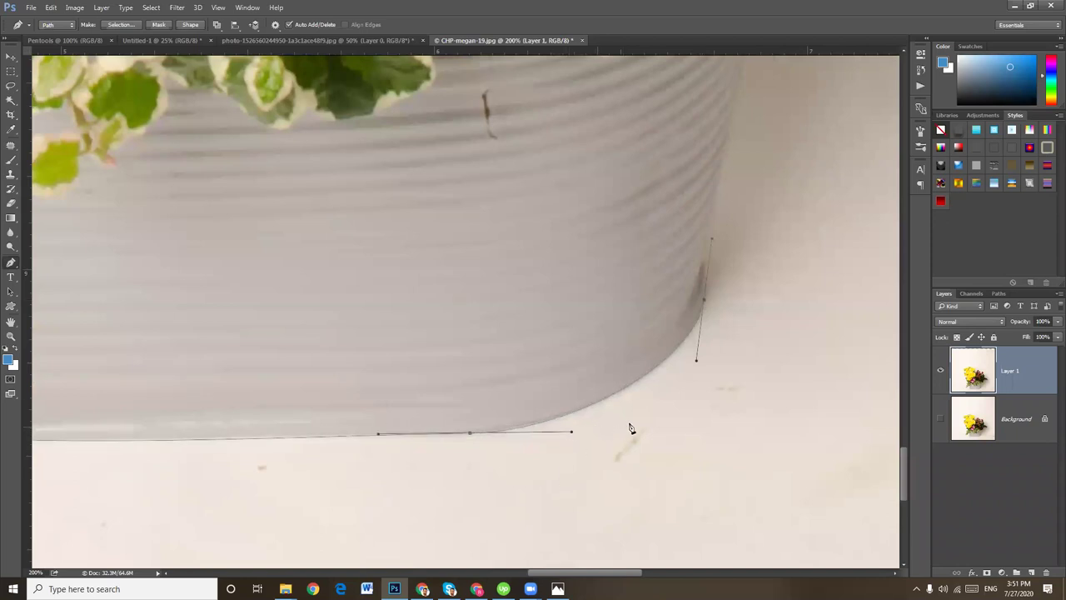
pyautogui.scroll(2, 634, 437)
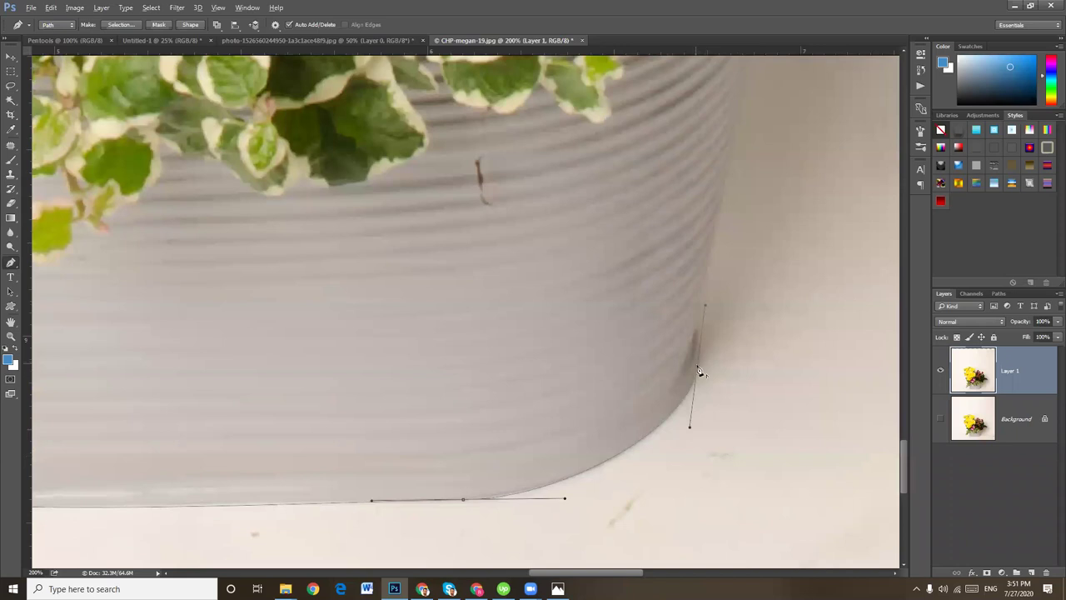
pyautogui.scroll(1, 750, 363)
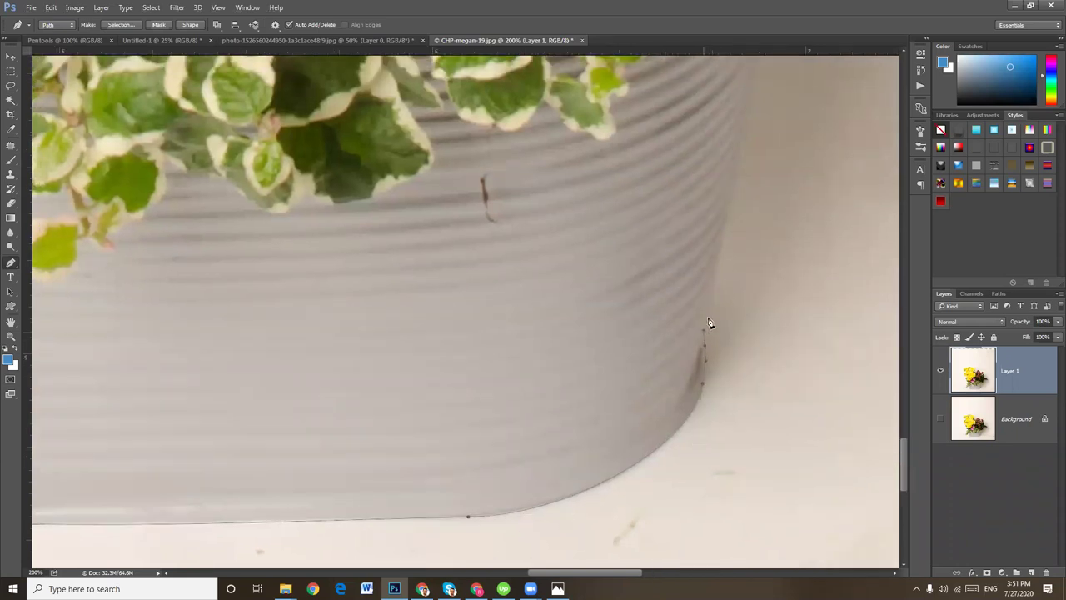
pyautogui.moveTo(708, 325); pyautogui.dragTo(688, 456)
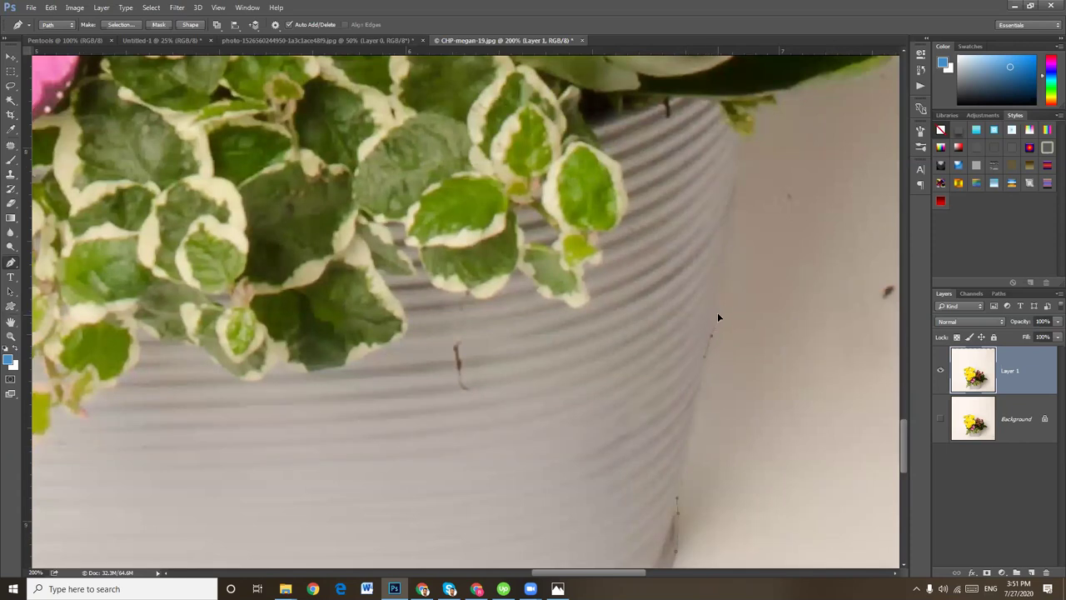
# Extend the path up the pot's right side to a corner anchor at the leaf tip
pyautogui.scroll(4, 733, 325)
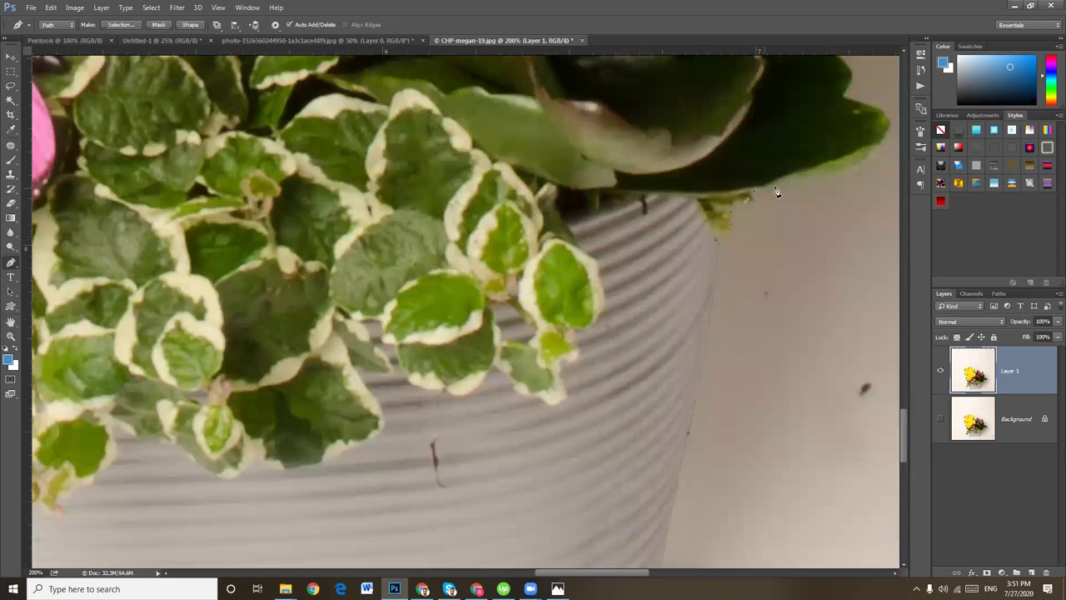
pyautogui.moveTo(831, 195); pyautogui.dragTo(690, 268)
pyautogui.moveTo(751, 200); pyautogui.dragTo(745, 178)
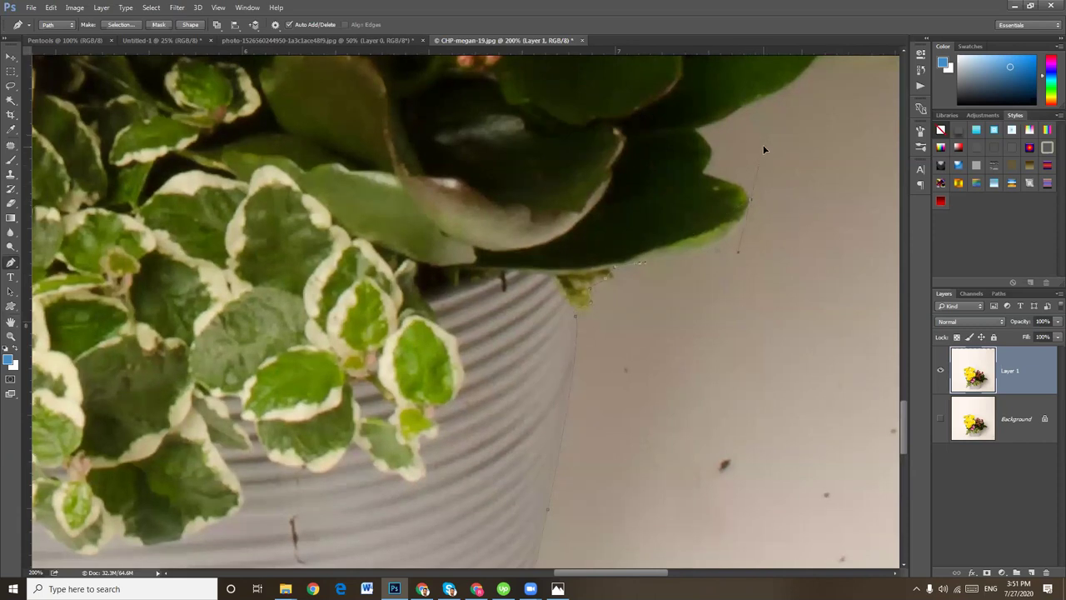
pyautogui.press('alt')
pyautogui.press('alt')
pyautogui.keyDown('alt'); pyautogui.click(751, 202); pyautogui.keyUp('alt')
pyautogui.moveTo(696, 177); pyautogui.dragTo(713, 178)
pyautogui.hotkey('ctrl', '-')
pyautogui.hotkey('ctrl', '-')
pyautogui.hotkey('ctrl', '-')
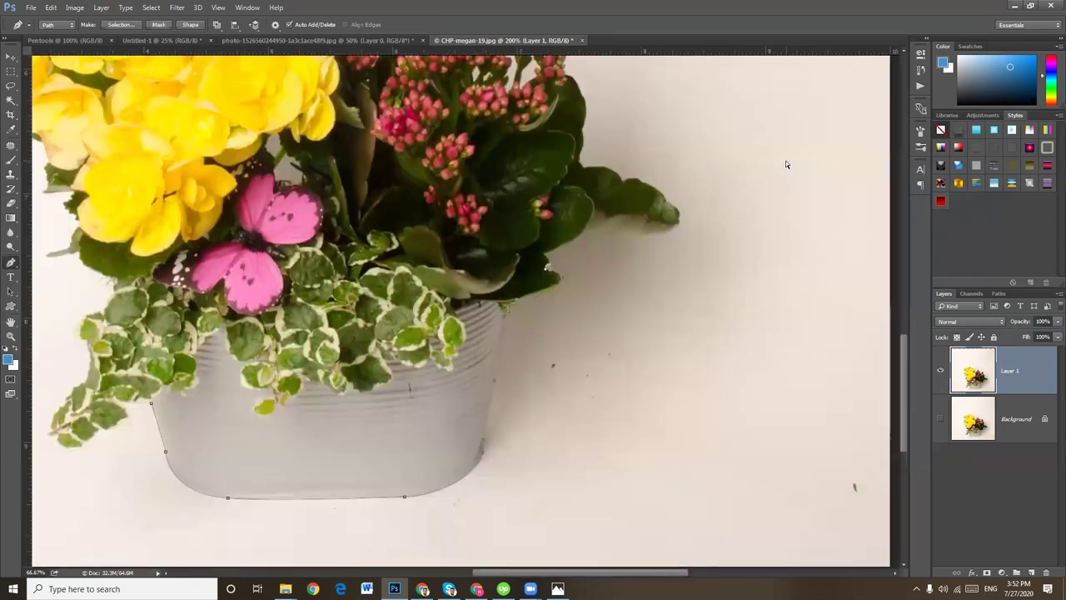
# Close the path around the area right of and below the pot
pyautogui.hotkey('ctrl', '-')
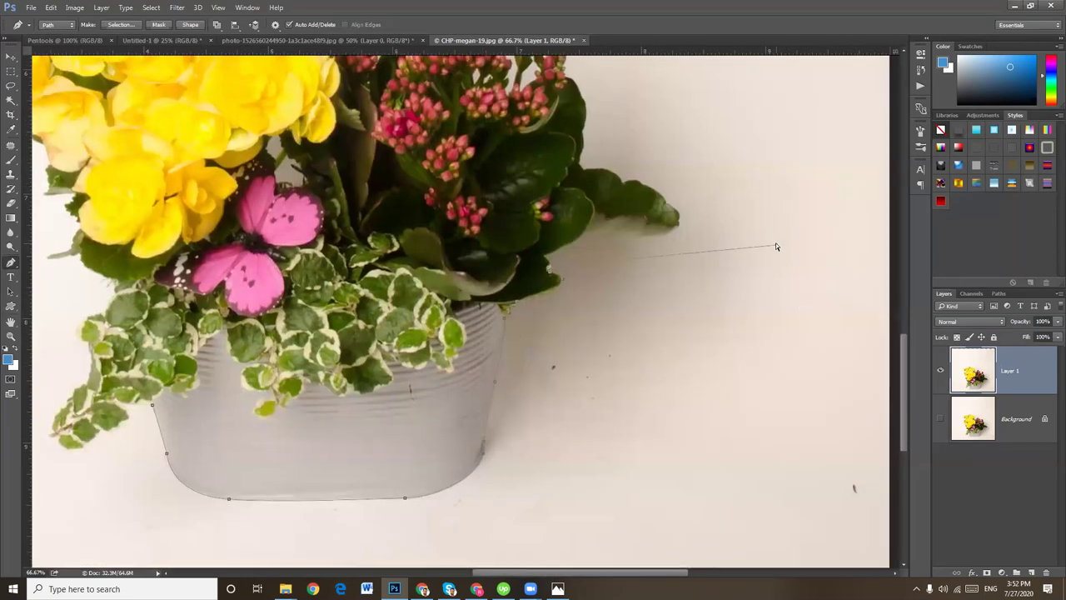
pyautogui.hotkey('ctrl', '-')
pyautogui.click(789, 268)
pyautogui.click(747, 476)
pyautogui.click(558, 481)
pyautogui.click(402, 496)
pyautogui.click(265, 475)
pyautogui.click(231, 447)
pyautogui.click(216, 424)
pyautogui.click(310, 363)
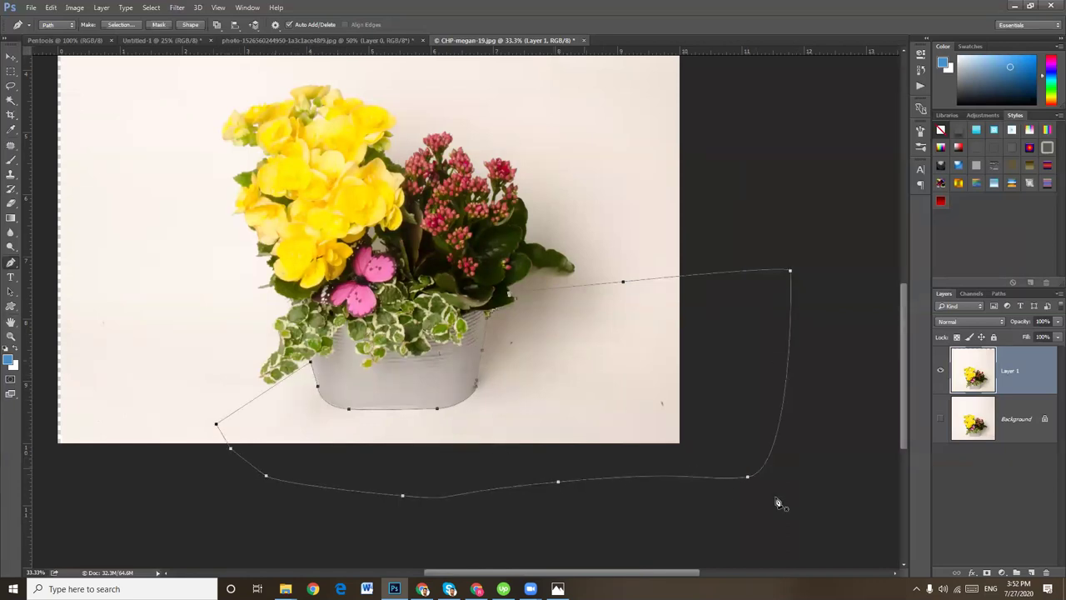
# Turn the path into a selection, delete that background, and deselect
pyautogui.hotkey('ctrl', 'Return')
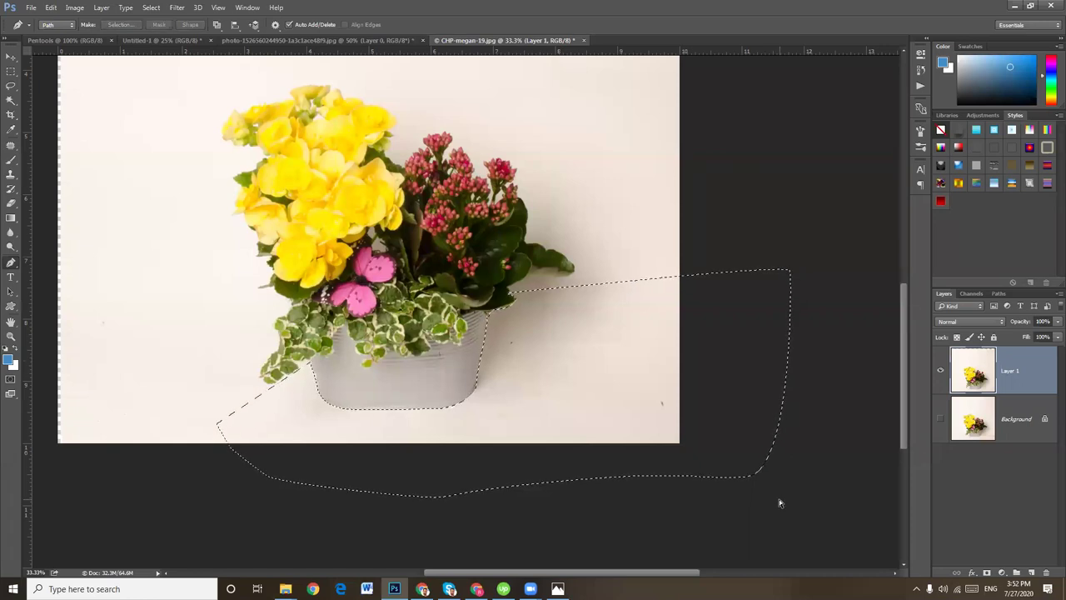
pyautogui.press('Delete')
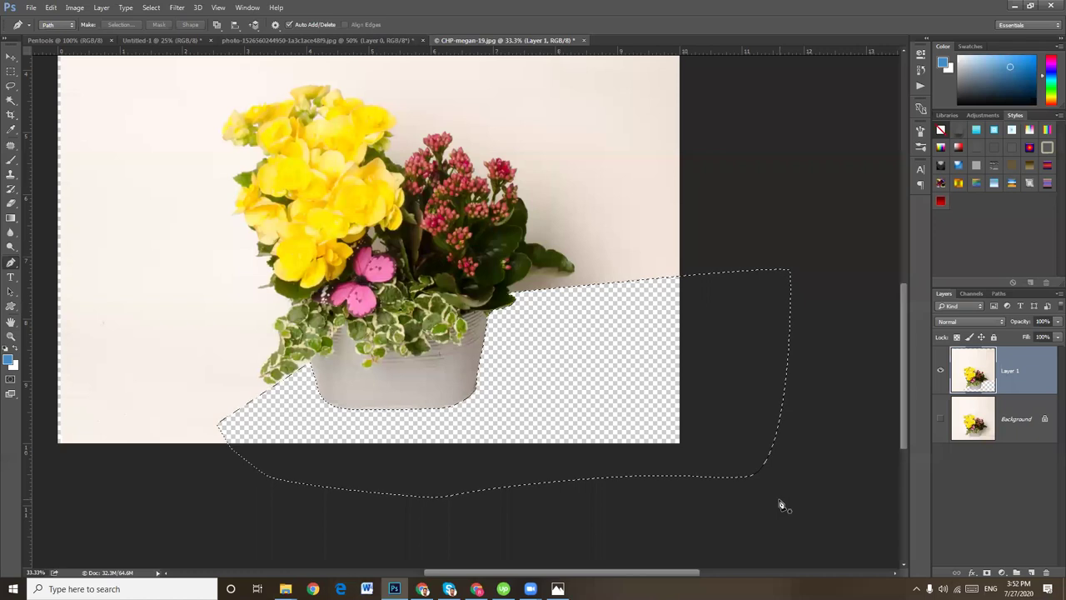
pyautogui.hotkey('ctrl', 'd')
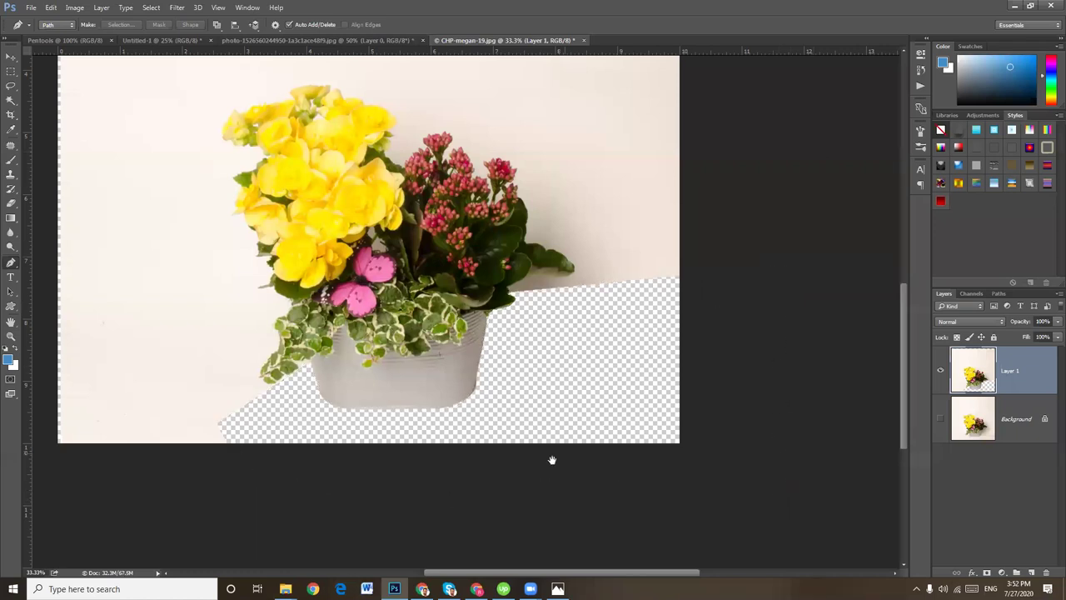
pyautogui.moveTo(595, 420); pyautogui.dragTo(600, 433)
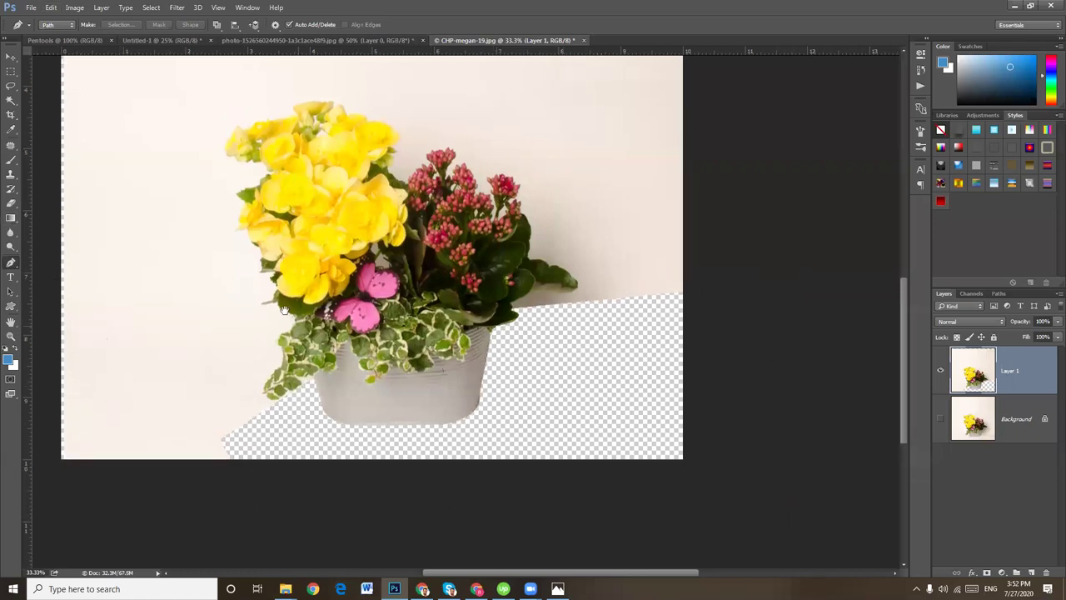
pyautogui.scroll(3, 253, 367)
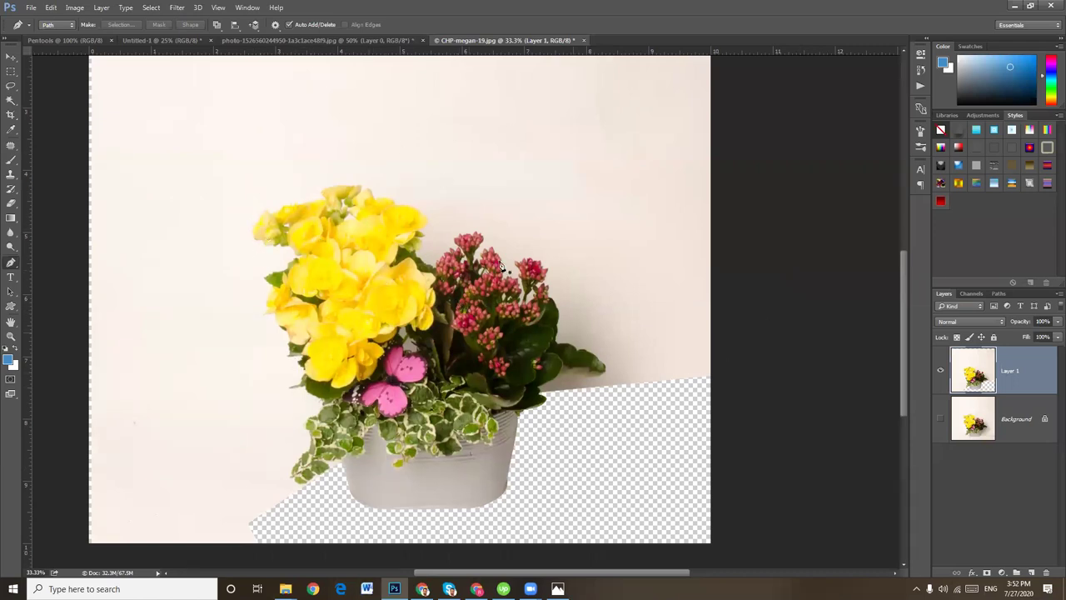
pyautogui.moveTo(14, 106); pyautogui.dragTo(62, 112)
# Magic Wand-select the white background and add the white gaps beside the leaves
pyautogui.hotkey('ctrl', '+')
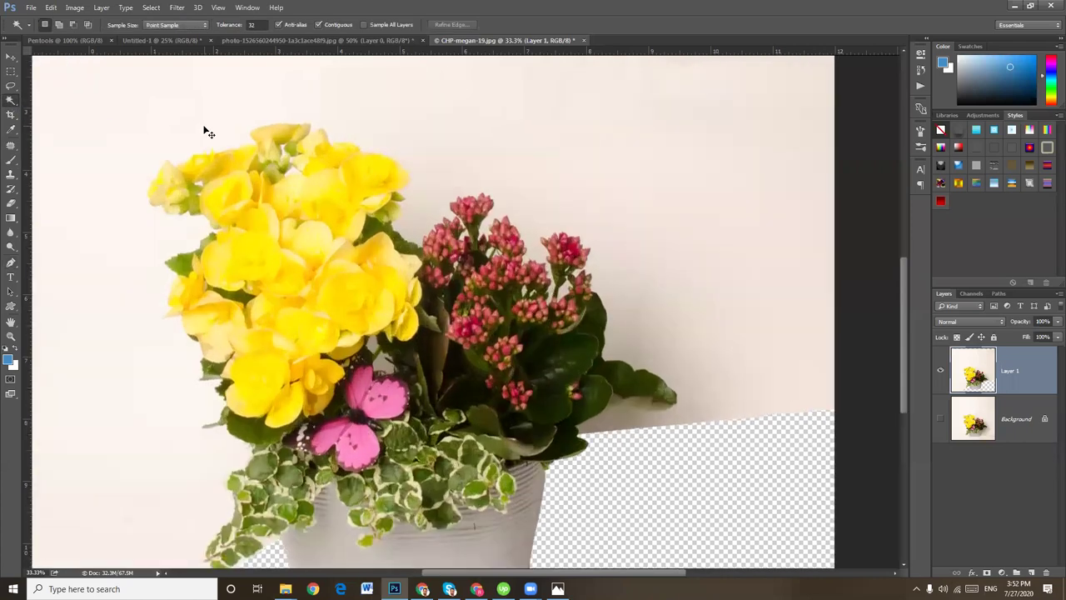
pyautogui.click(435, 202)
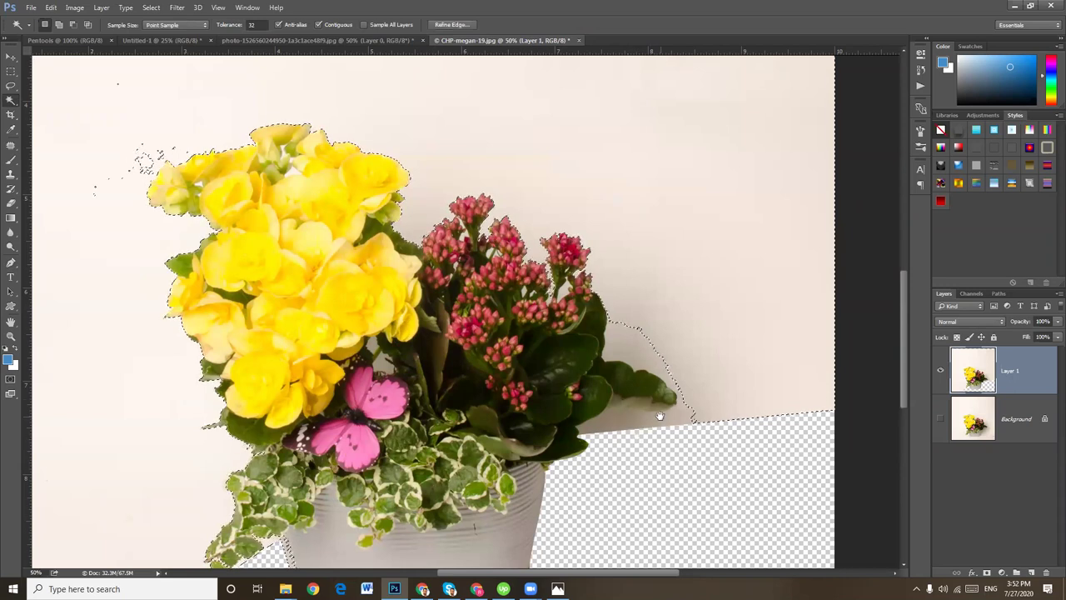
pyautogui.press('shift')
pyautogui.keyDown('shift'); pyautogui.click(646, 345); pyautogui.keyUp('shift')
pyautogui.keyDown('shift'); pyautogui.click(652, 426); pyautogui.keyUp('shift')
# At 200% zoom, add the pale strip below the leaves to the selection
pyautogui.hotkey('ctrl', '+')
pyautogui.hotkey('ctrl', '+')
pyautogui.moveTo(713, 439); pyautogui.dragTo(586, 315)
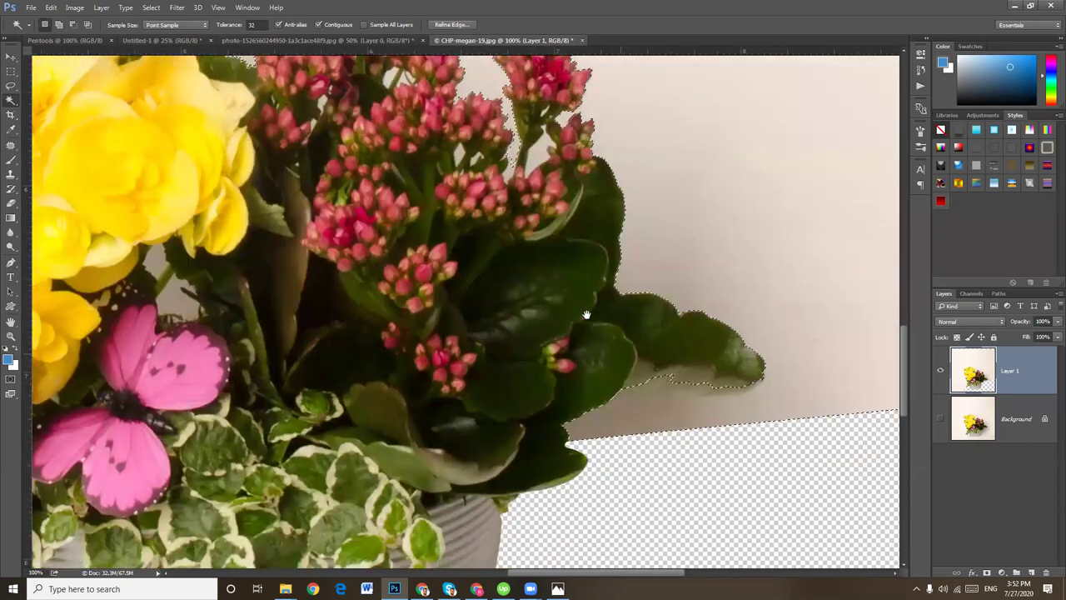
pyautogui.hotkey('ctrl', '+')
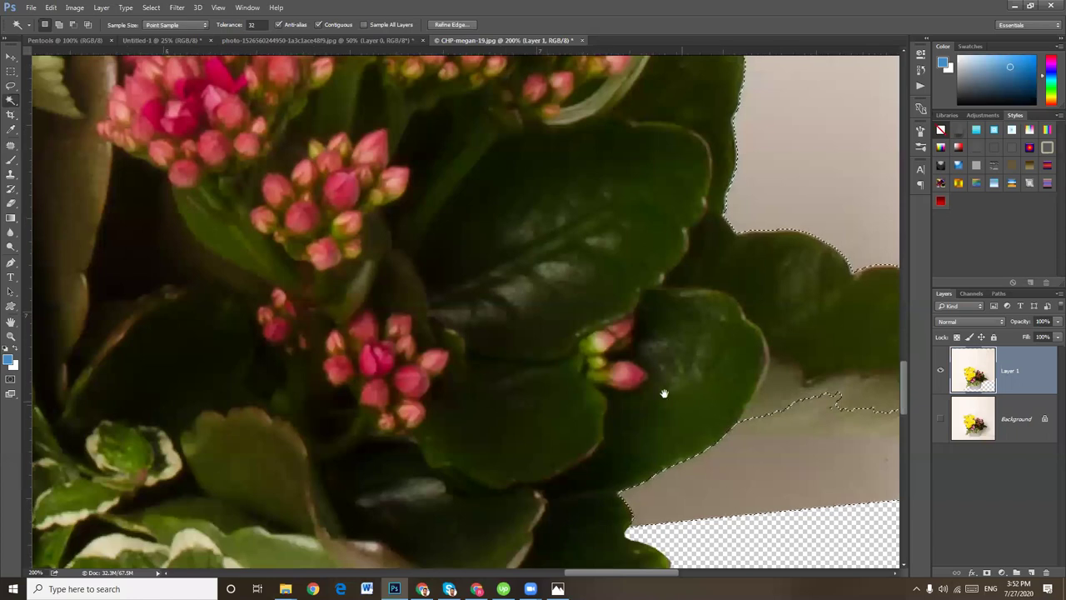
pyautogui.moveTo(662, 392); pyautogui.dragTo(555, 357)
pyautogui.keyDown('shift'); pyautogui.click(717, 354); pyautogui.keyUp('shift')
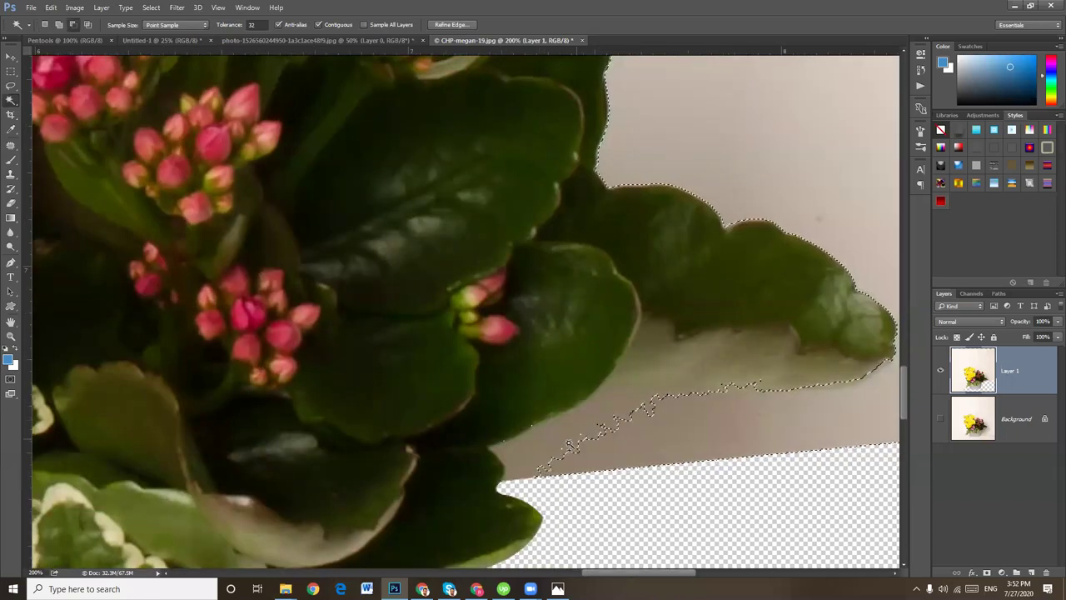
pyautogui.keyDown('shift'); pyautogui.click(698, 366); pyautogui.keyUp('shift')
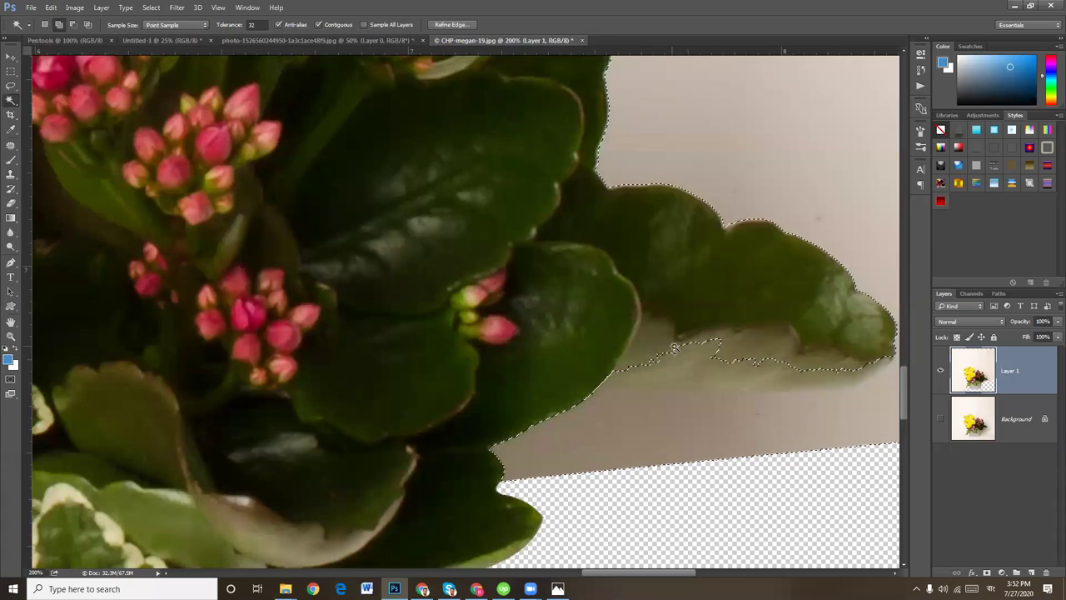
pyautogui.click(259, 24)
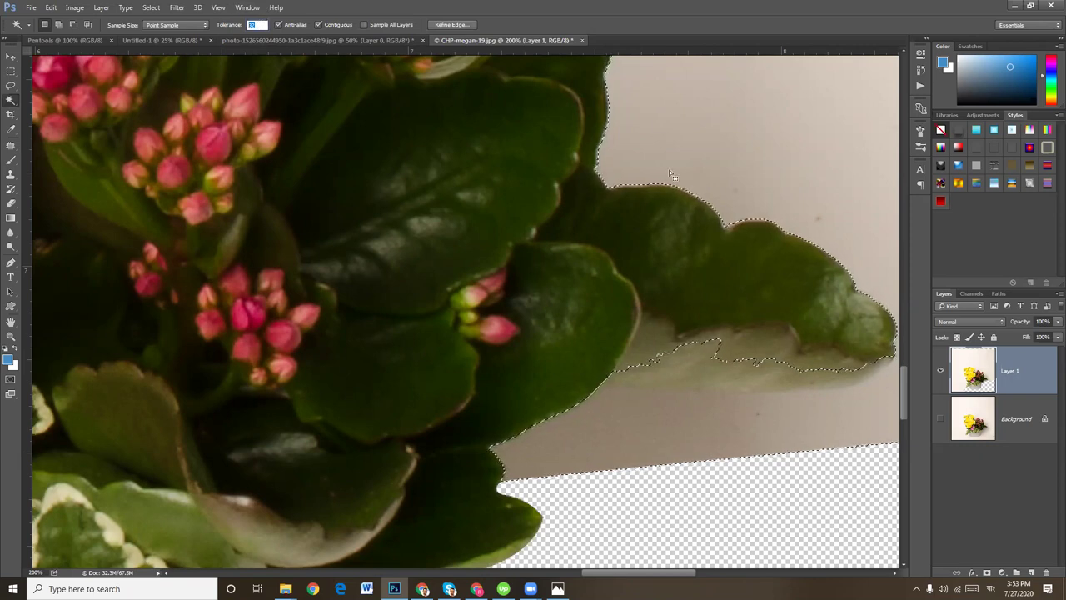
# With tolerance 20, add the pale leaf area and the wall beneath the dark leaf
pyautogui.press('Return')
pyautogui.press('shift')
pyautogui.keyDown('shift'); pyautogui.click(725, 352); pyautogui.keyUp('shift')
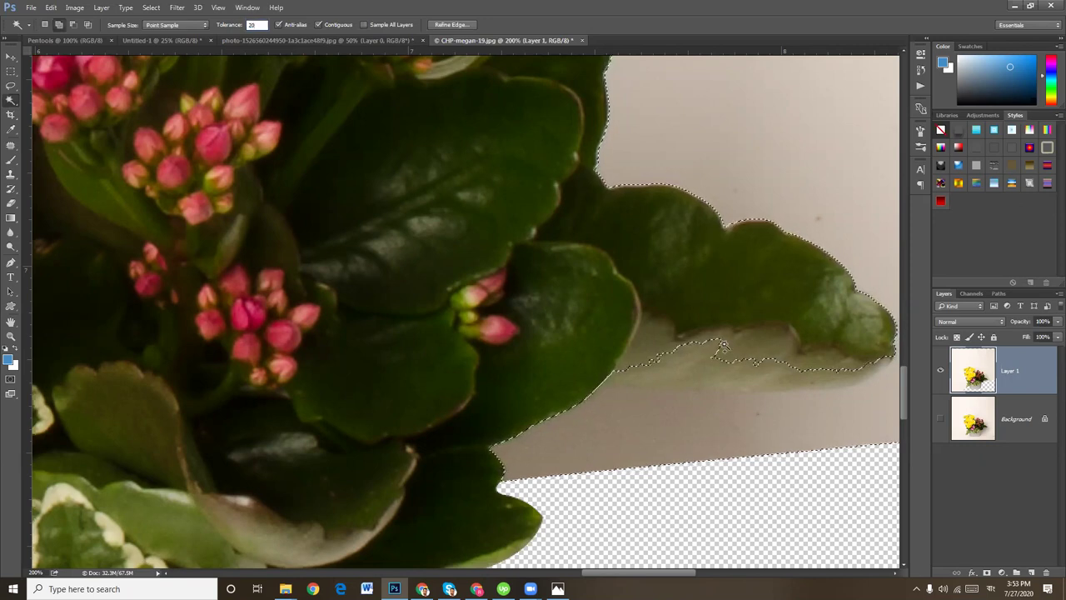
pyautogui.keyDown('shift'); pyautogui.click(725, 401); pyautogui.keyUp('shift')
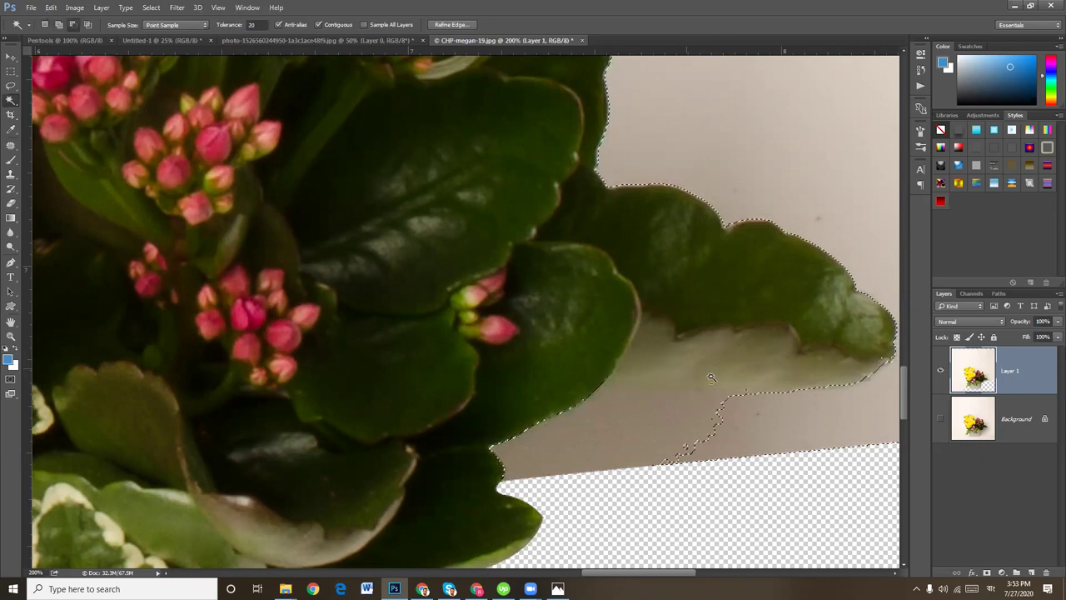
pyautogui.keyDown('shift'); pyautogui.click(679, 384); pyautogui.keyUp('shift')
pyautogui.keyDown('shift'); pyautogui.click(715, 349); pyautogui.keyUp('shift')
pyautogui.keyDown('shift'); pyautogui.click(723, 335); pyautogui.keyUp('shift')
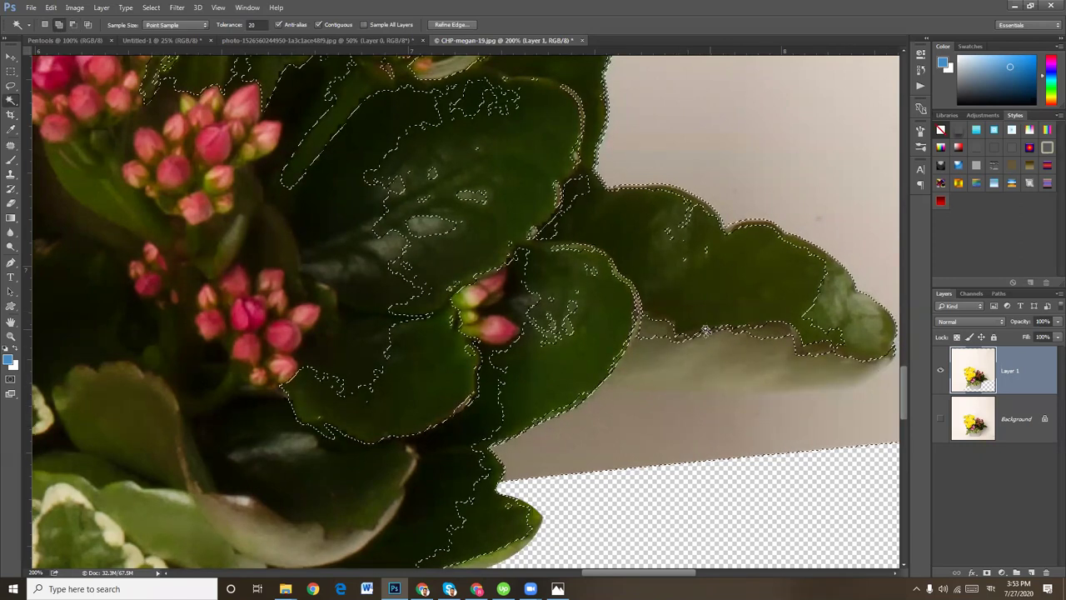
# Undo the selection spill onto the dark leaves and zoom back to 100%
pyautogui.hotkey('ctrl', 'z')
pyautogui.press('shift')
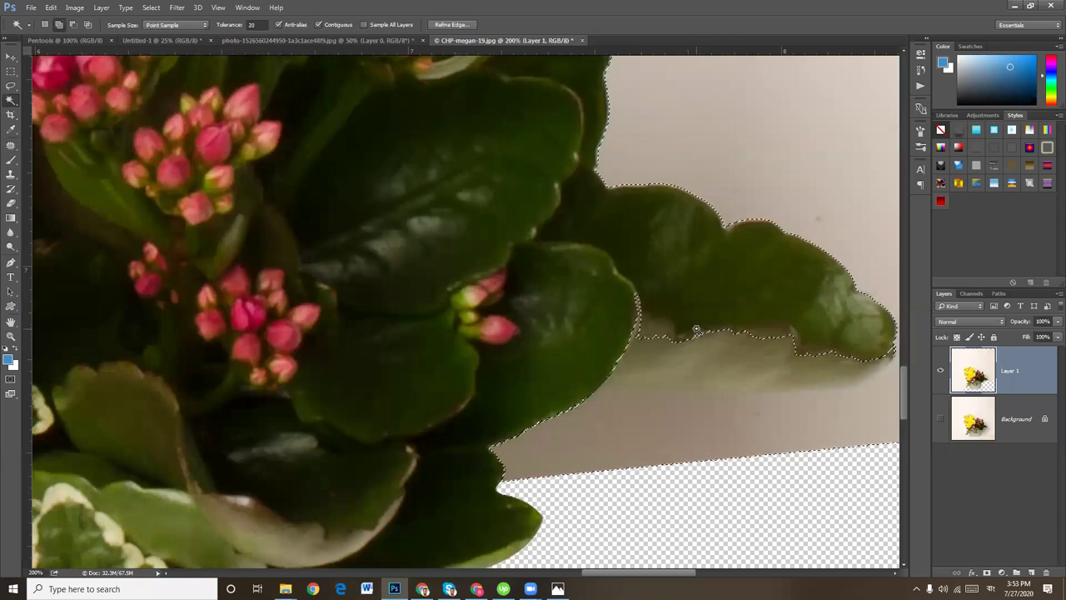
pyautogui.hotkey('alt', 'shift')
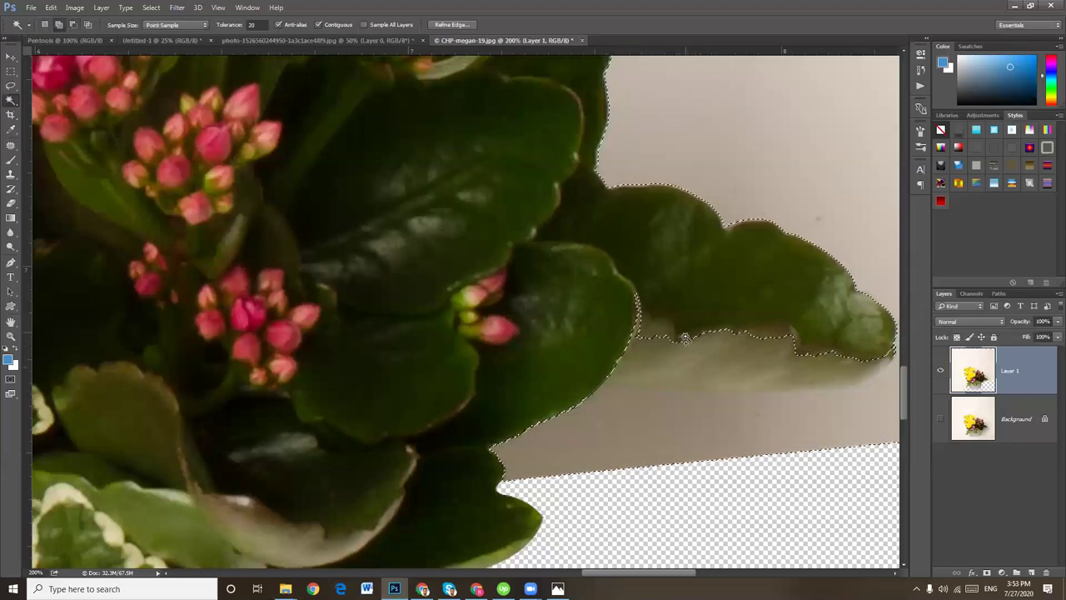
pyautogui.hotkey('alt', 'shift')
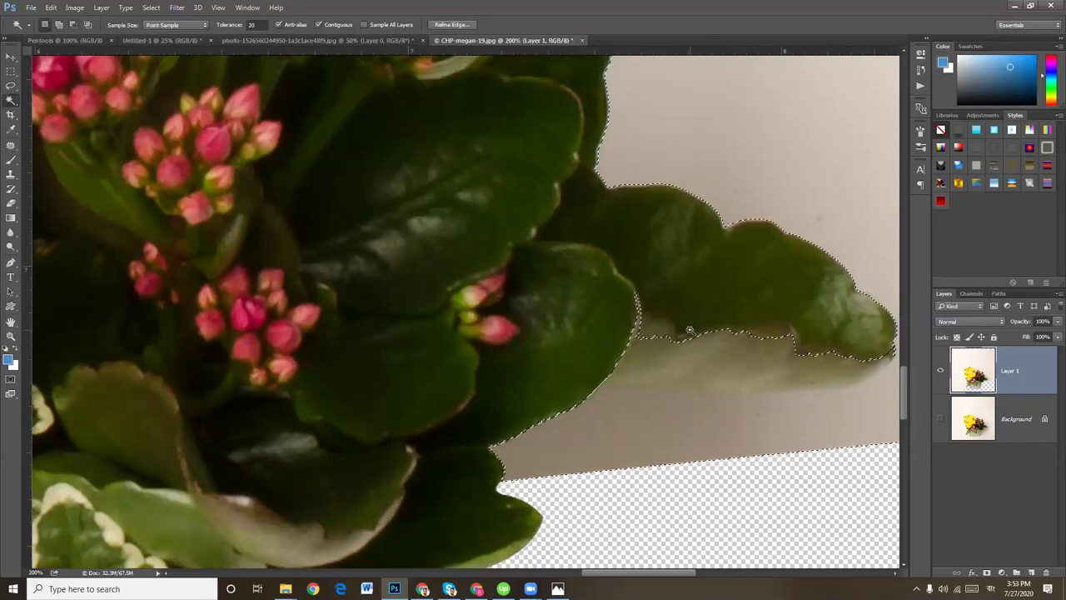
pyautogui.hotkey('ctrl', '-')
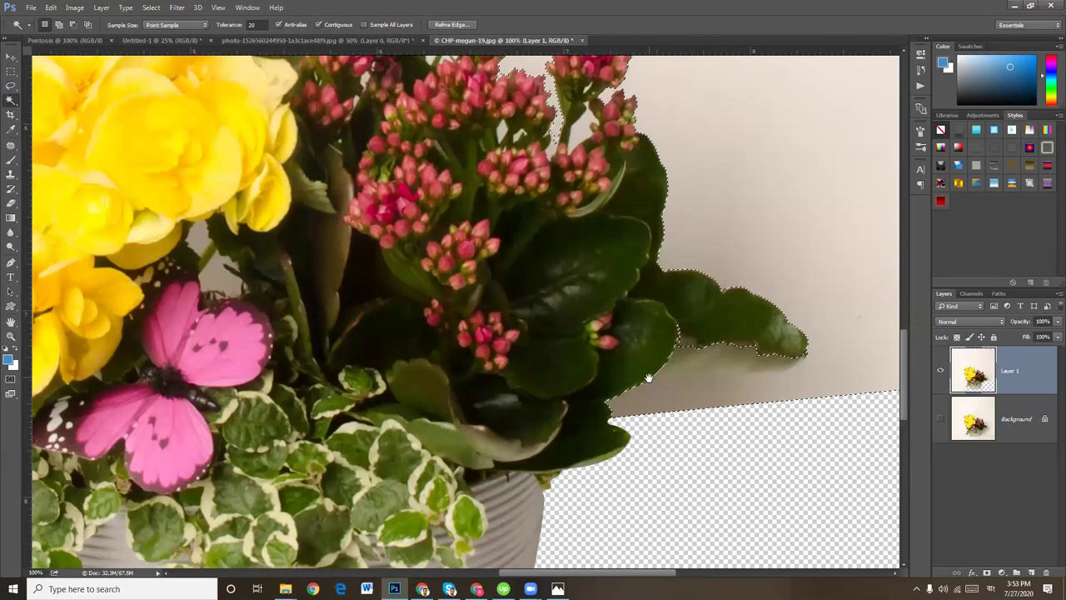
# Remove the stray specks near the begonias from the background selection
pyautogui.moveTo(547, 357); pyautogui.dragTo(761, 431)
pyautogui.moveTo(412, 250)
pyautogui.mouseDown()
pyautogui.moveTo(554, 308)
pyautogui.moveTo(609, 376)
pyautogui.mouseUp()
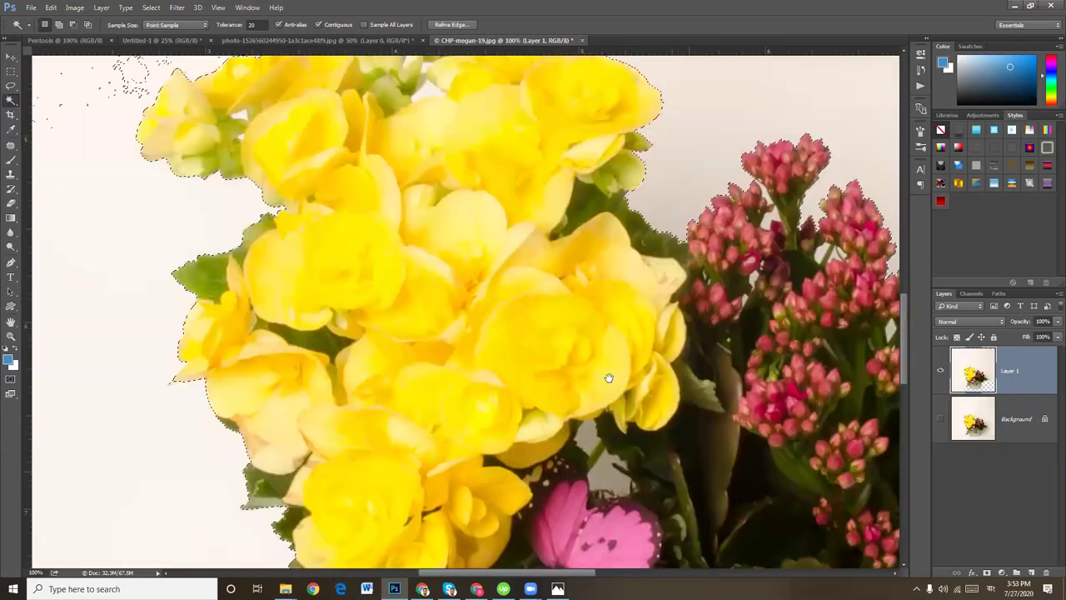
pyautogui.moveTo(595, 338); pyautogui.dragTo(762, 464)
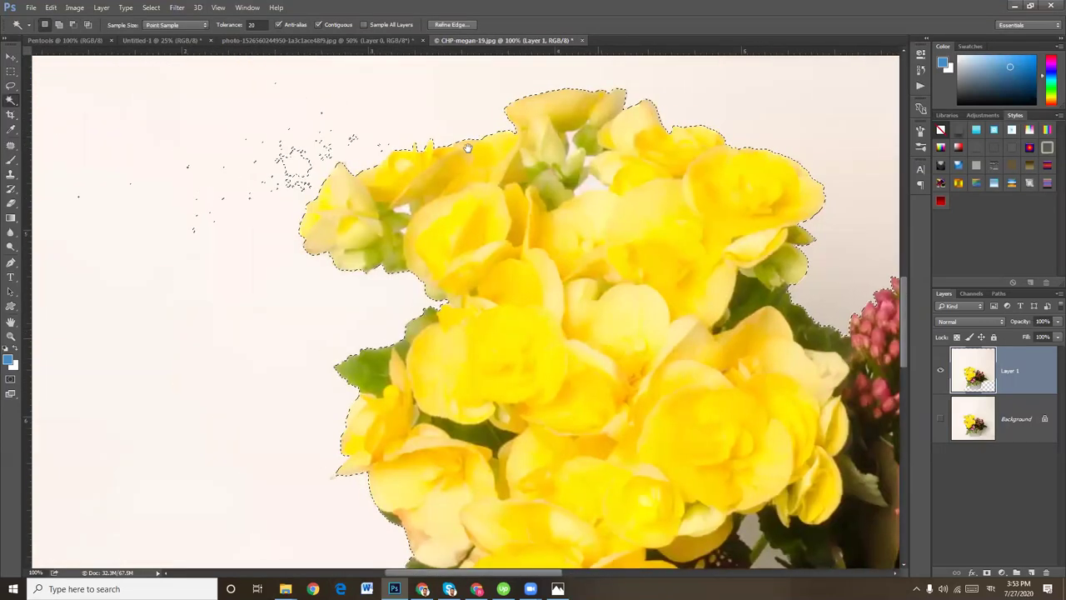
pyautogui.keyDown('alt'); pyautogui.click(309, 155); pyautogui.keyUp('alt')
pyautogui.moveTo(381, 483); pyautogui.dragTo(488, 231)
pyautogui.moveTo(502, 395); pyautogui.dragTo(493, 299)
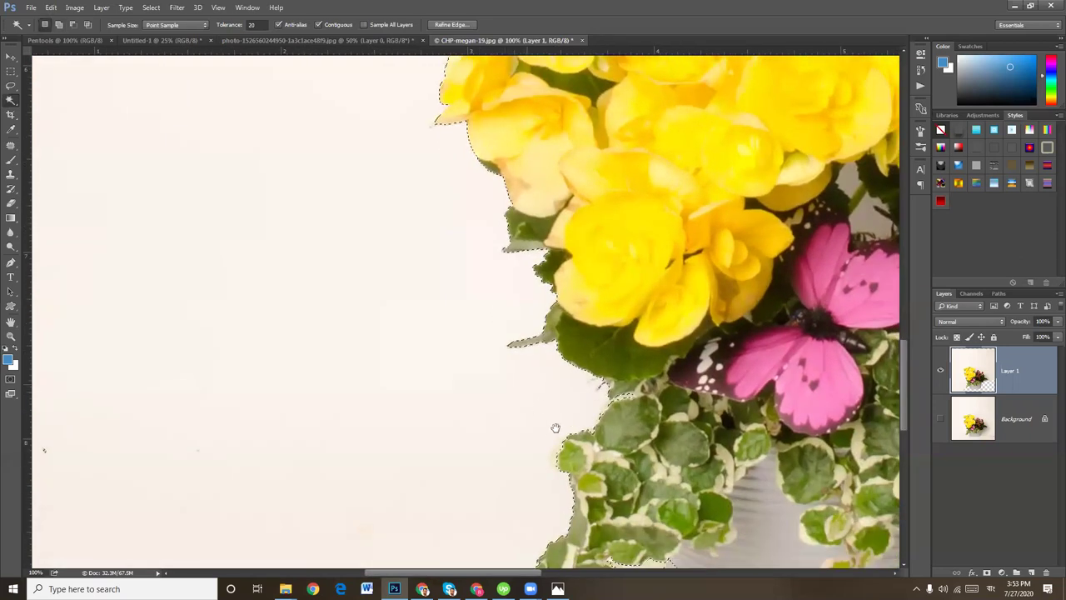
pyautogui.moveTo(622, 469); pyautogui.dragTo(580, 282)
# At 200%, add the small gaps along the trailing leaves' cream edges, undoing one wrong click
pyautogui.hotkey('ctrl', '+')
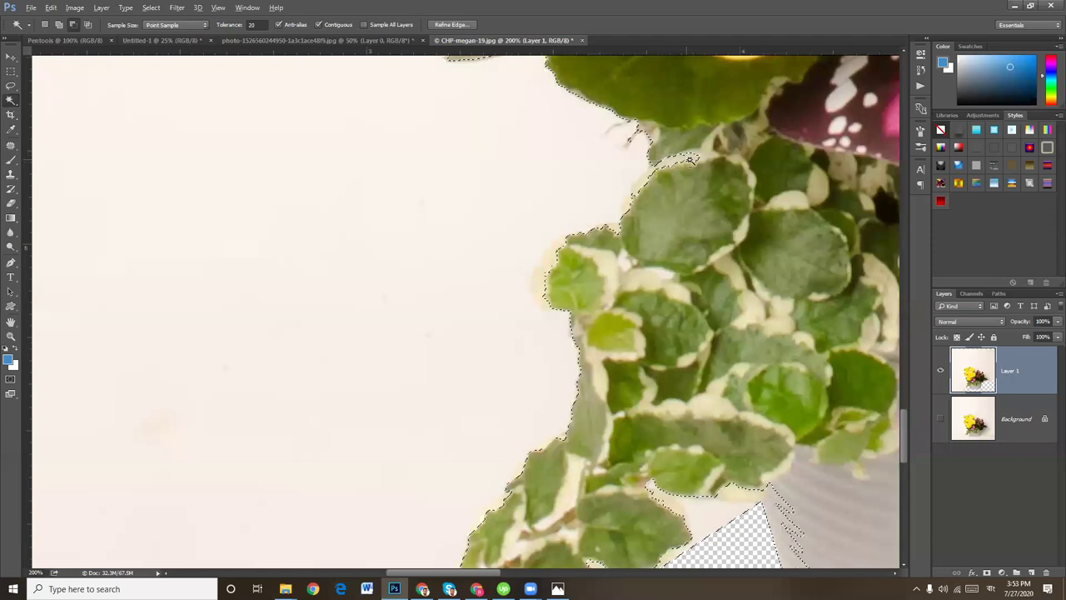
pyautogui.keyDown('shift'); pyautogui.click(666, 148); pyautogui.keyUp('shift')
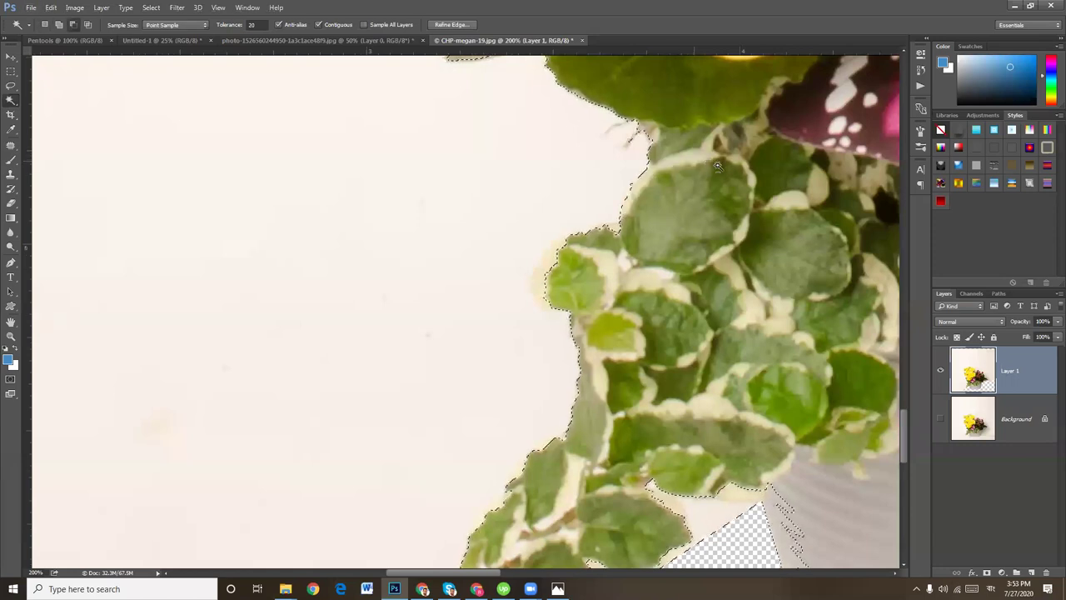
pyautogui.scroll(-1, 583, 231)
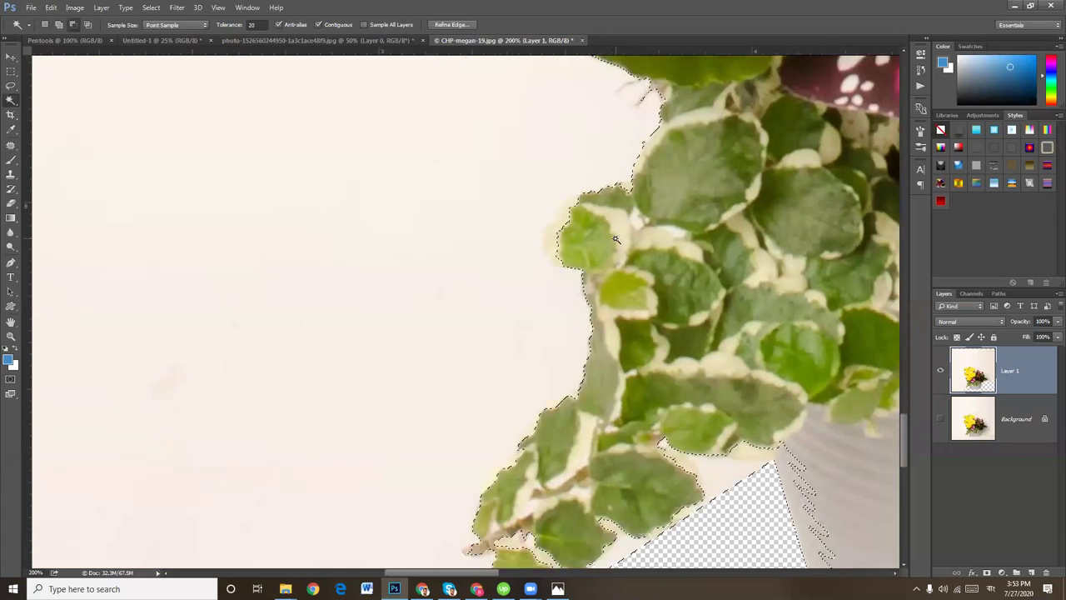
pyautogui.keyDown('shift'); pyautogui.click(566, 221); pyautogui.keyUp('shift')
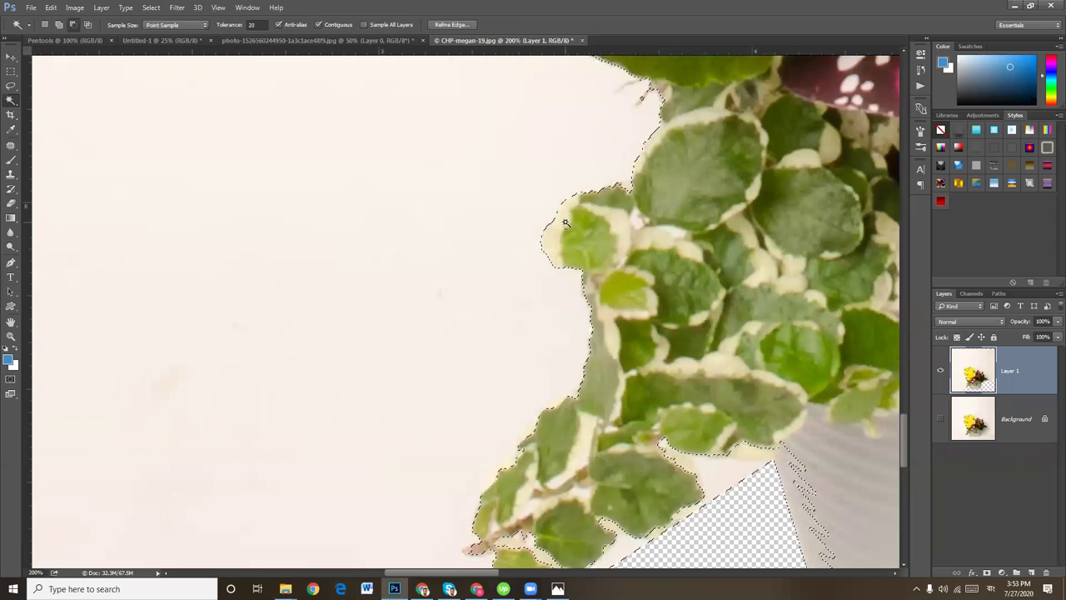
pyautogui.moveTo(587, 440); pyautogui.dragTo(613, 210)
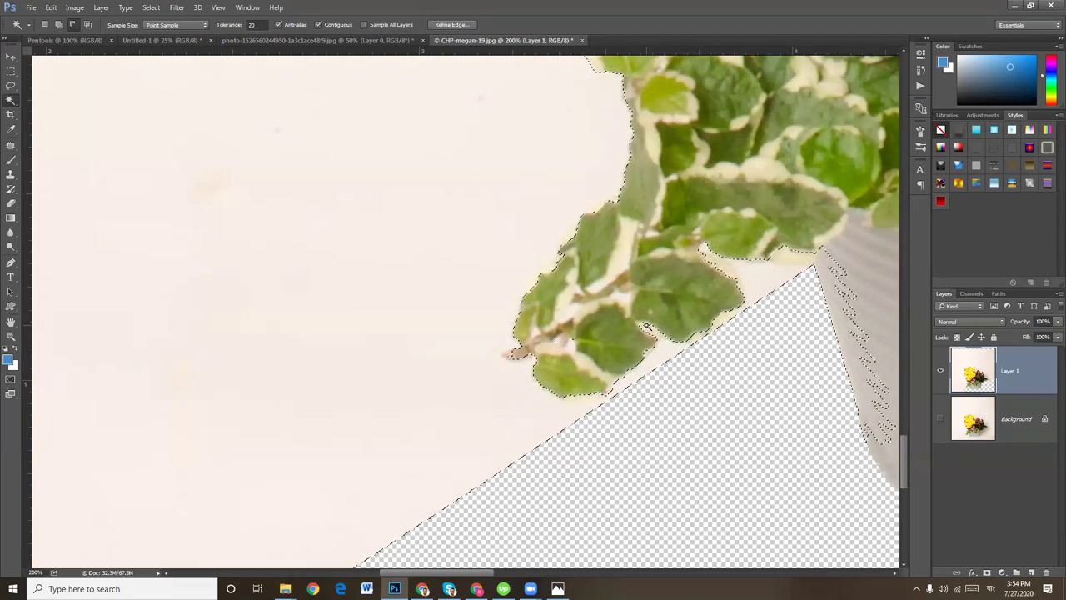
pyautogui.click(707, 260)
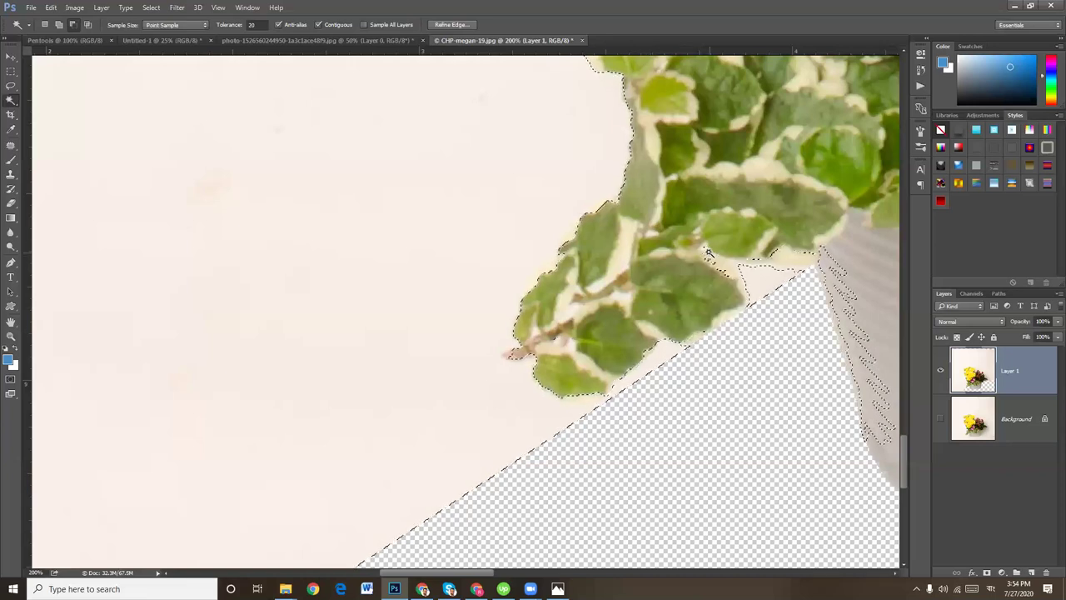
pyautogui.hotkey('ctrl', 'z')
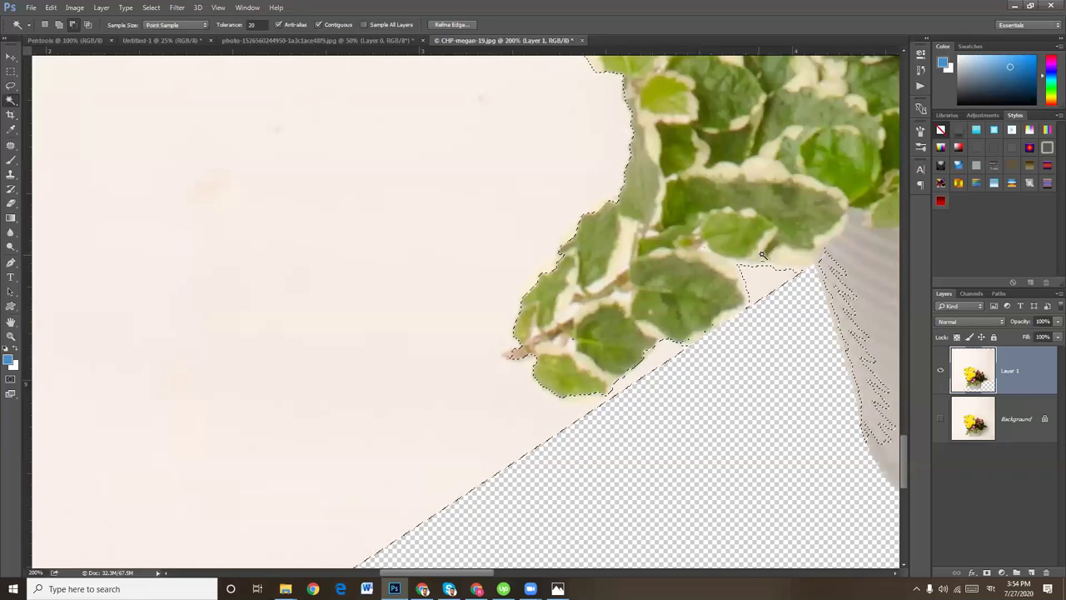
pyautogui.moveTo(822, 381); pyautogui.dragTo(591, 305)
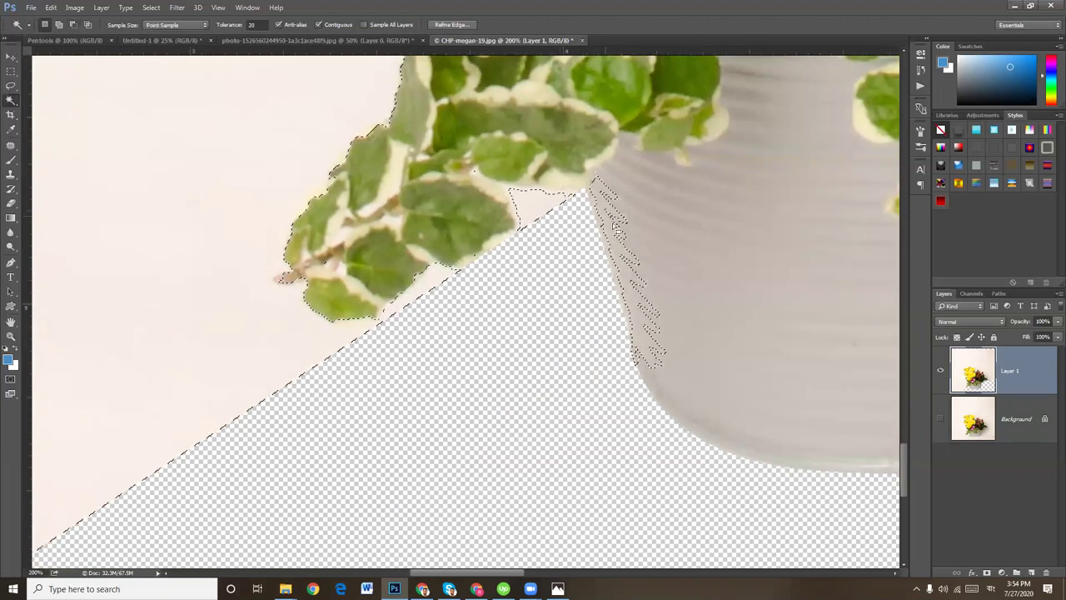
# With the Lasso Tool, subtract the speckled fragments along the pot edge
pyautogui.click(8, 88)
pyautogui.click(57, 84)
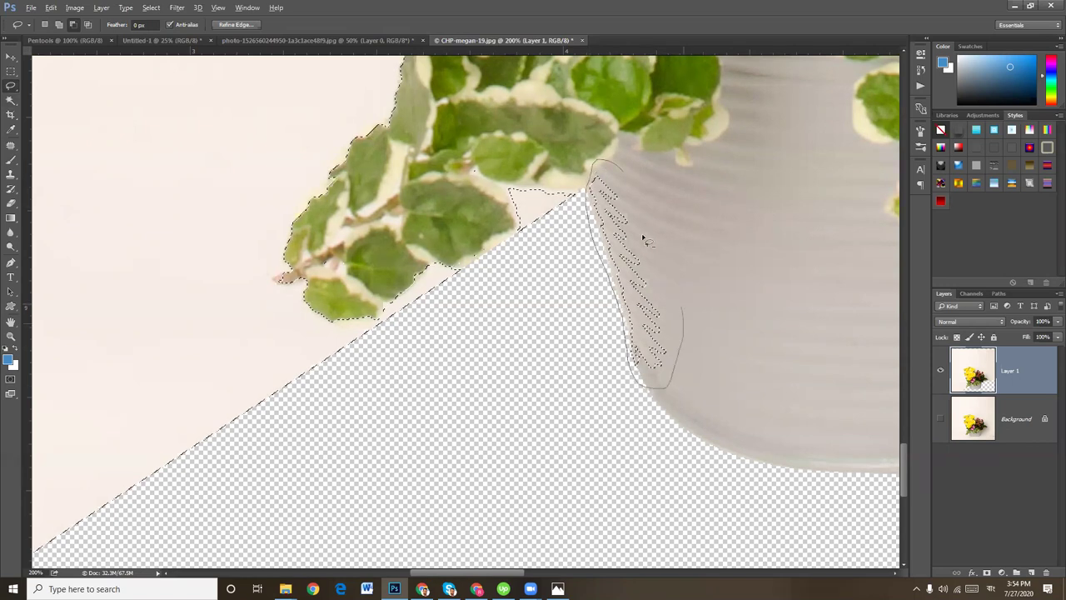
pyautogui.moveTo(610, 196); pyautogui.dragTo(614, 200)
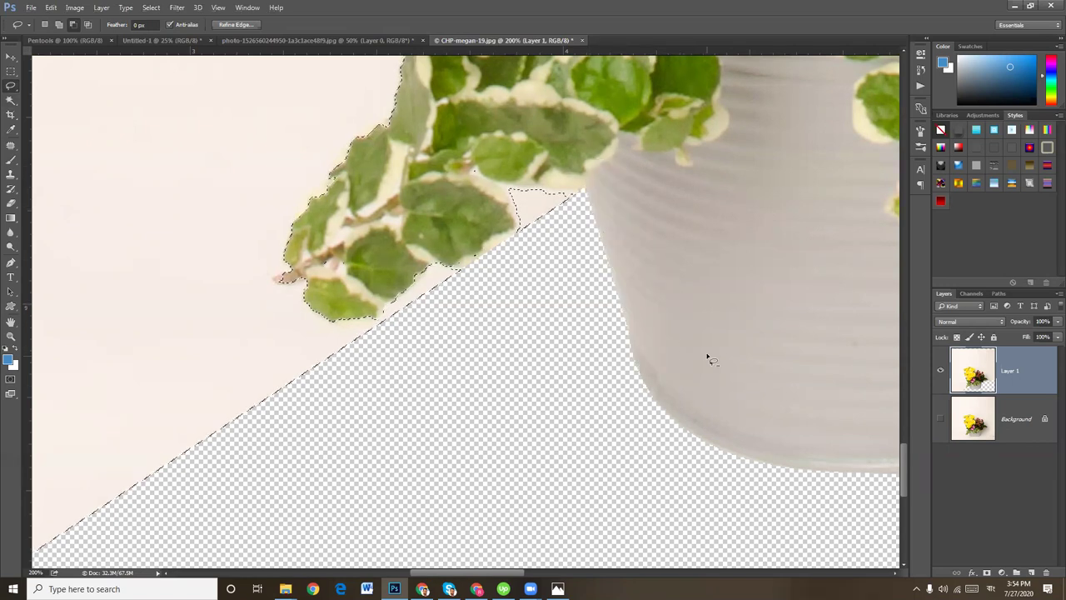
pyautogui.moveTo(657, 376); pyautogui.dragTo(444, 324)
pyautogui.moveTo(617, 473)
pyautogui.mouseDown()
pyautogui.moveTo(555, 398)
pyautogui.moveTo(728, 295)
pyautogui.moveTo(696, 346)
pyautogui.moveTo(641, 386)
pyautogui.mouseUp()
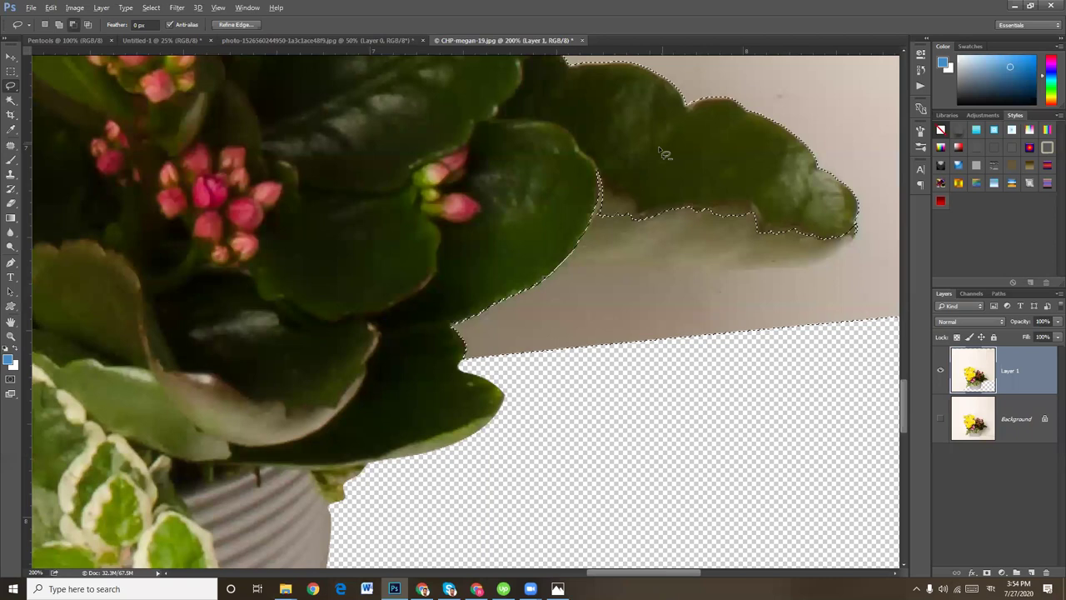
# Lasso the shadow under the right-hand leaf into the selection
pyautogui.moveTo(609, 160); pyautogui.dragTo(586, 215)
pyautogui.moveTo(655, 182); pyautogui.dragTo(833, 259)
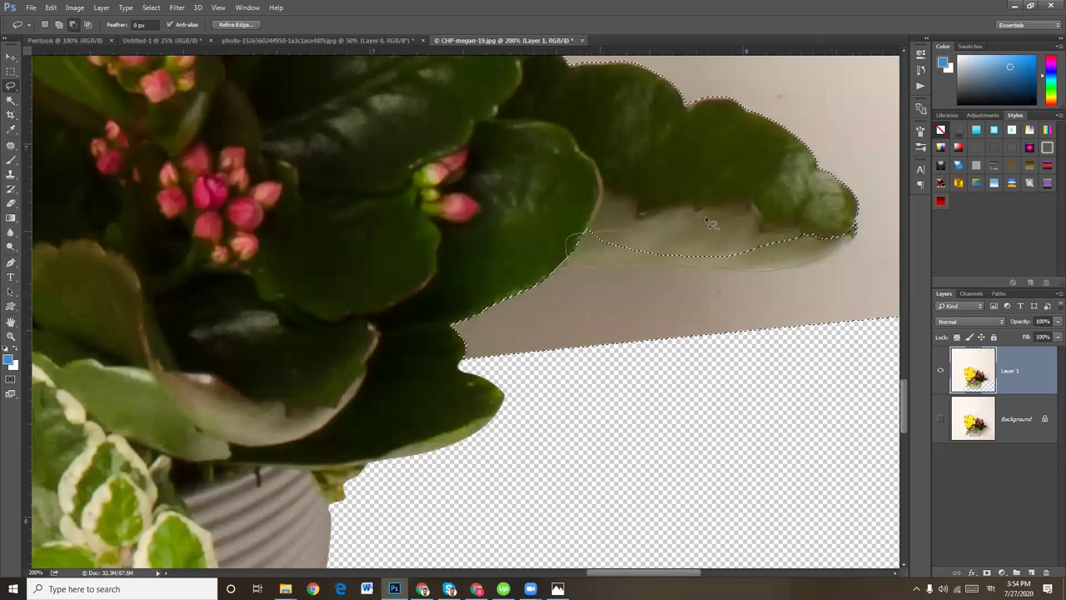
pyautogui.moveTo(847, 239); pyautogui.dragTo(854, 236)
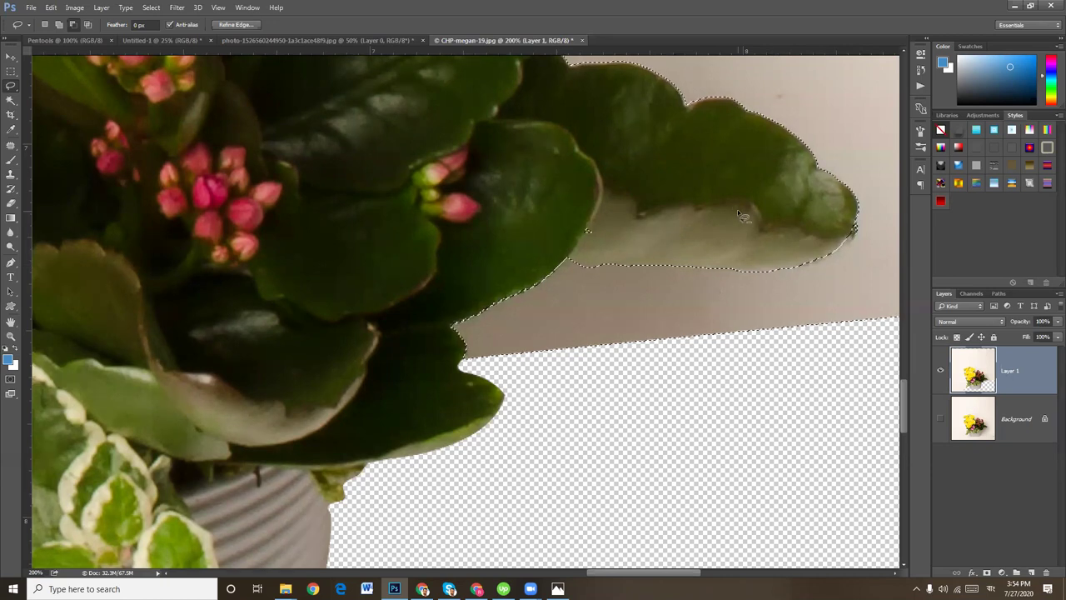
pyautogui.moveTo(590, 238); pyautogui.dragTo(593, 258)
pyautogui.hotkey('ctrl', '-')
pyautogui.hotkey('ctrl', '-')
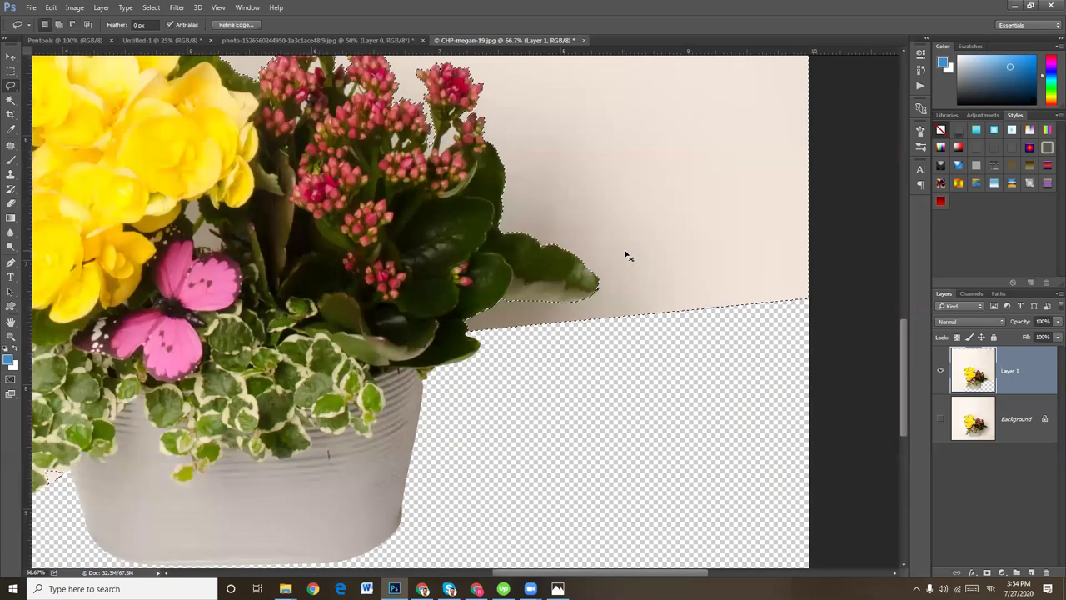
# Check the selection around the yellow flowers, then delete the white background from Layer 1
pyautogui.moveTo(572, 207); pyautogui.dragTo(580, 350)
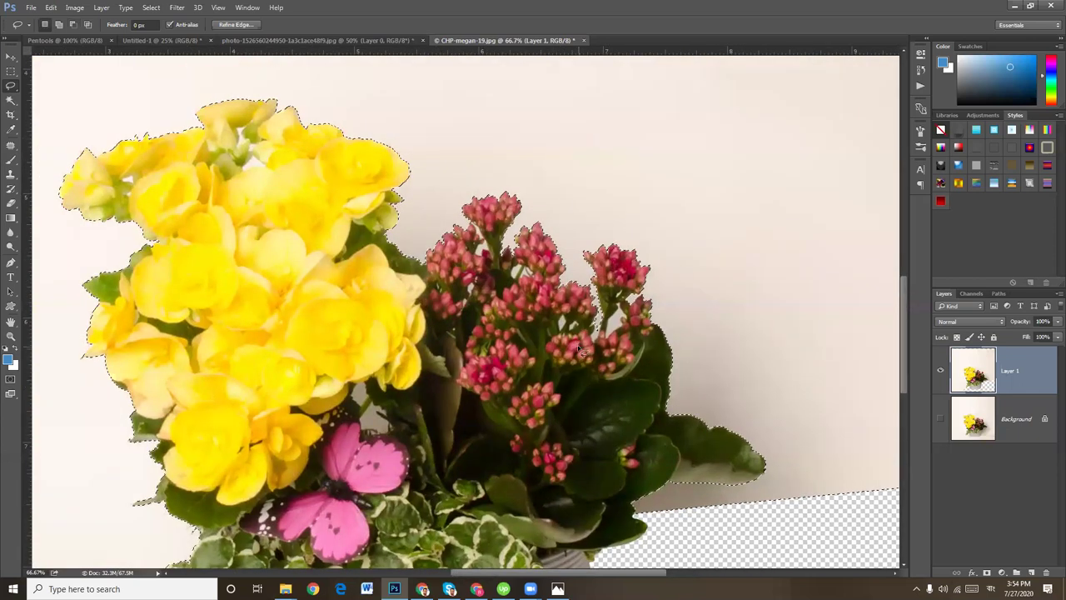
pyautogui.hotkey('ctrl', '+')
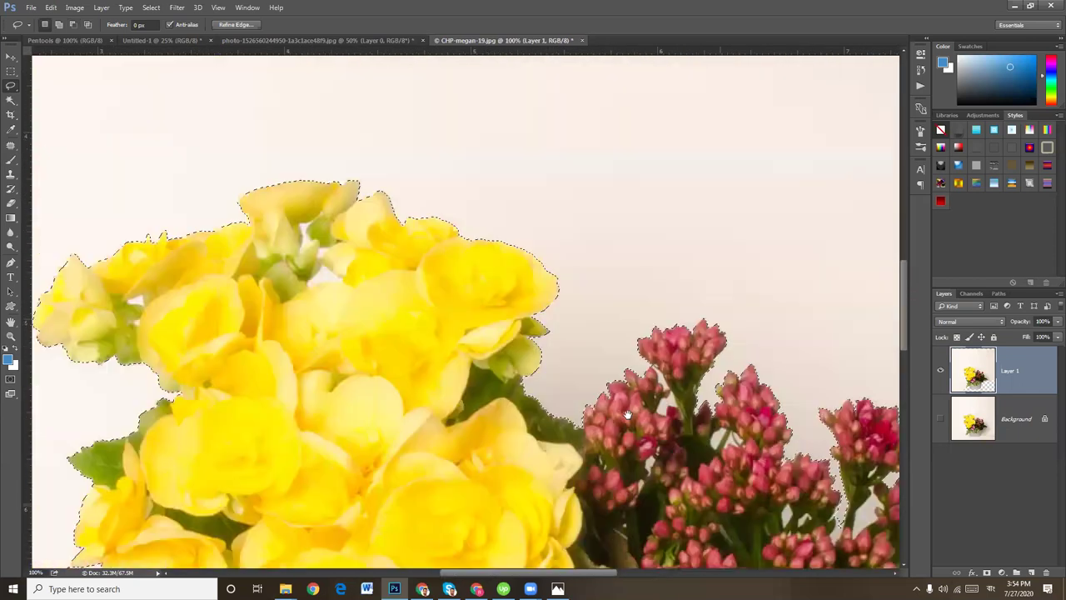
pyautogui.moveTo(260, 138)
pyautogui.mouseDown()
pyautogui.moveTo(433, 329)
pyautogui.moveTo(571, 295)
pyautogui.moveTo(516, 200)
pyautogui.mouseUp()
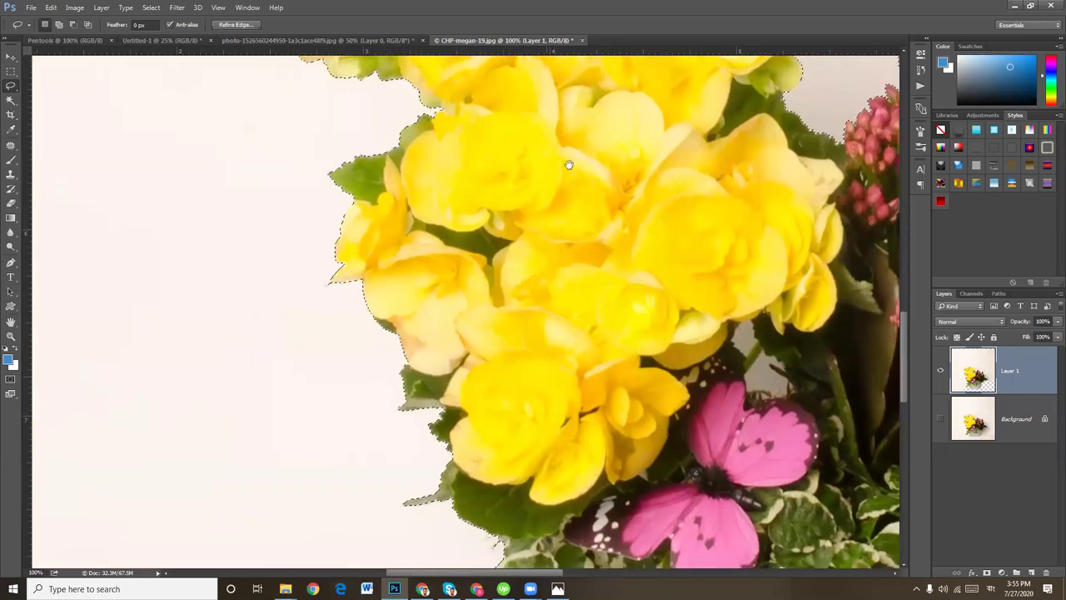
pyautogui.scroll(-5, 570, 165)
pyautogui.scroll(-4, 589, 150)
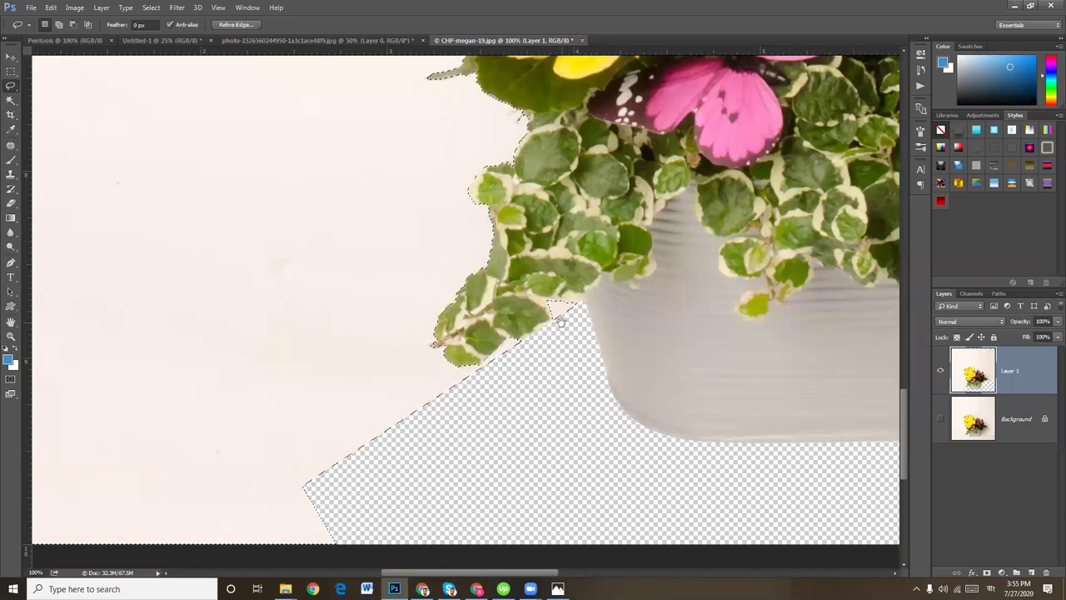
pyautogui.hotkey('ctrl', '-')
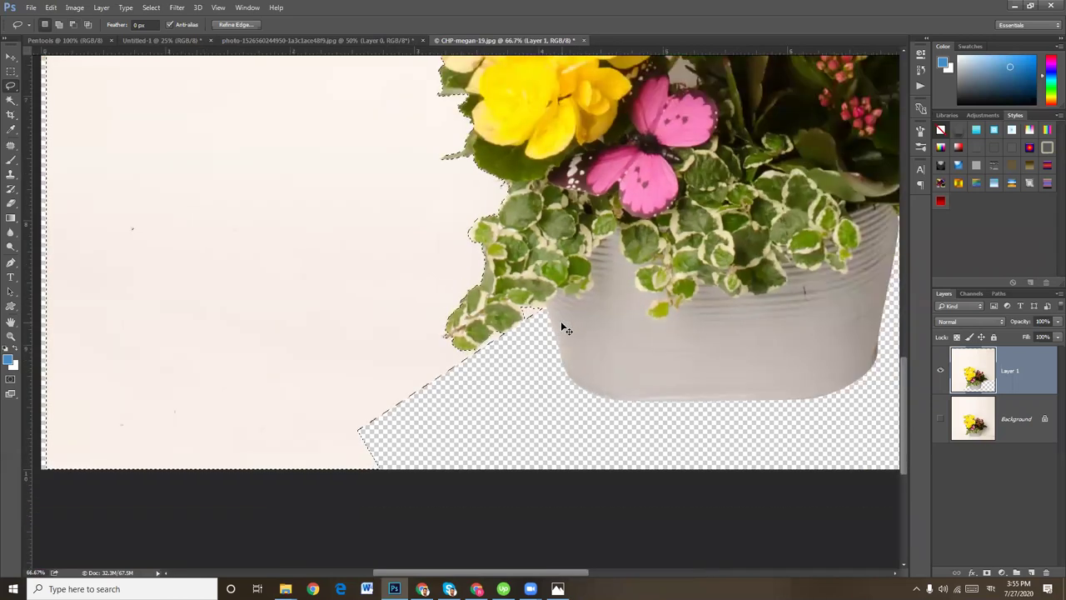
pyautogui.hotkey('ctrl', '-')
pyautogui.press('Delete')
# Deselect, hide the white Layer 0 and add a new empty layer under the cutout
pyautogui.hotkey('ctrl', 'd')
pyautogui.hotkey('ctrl', '+')
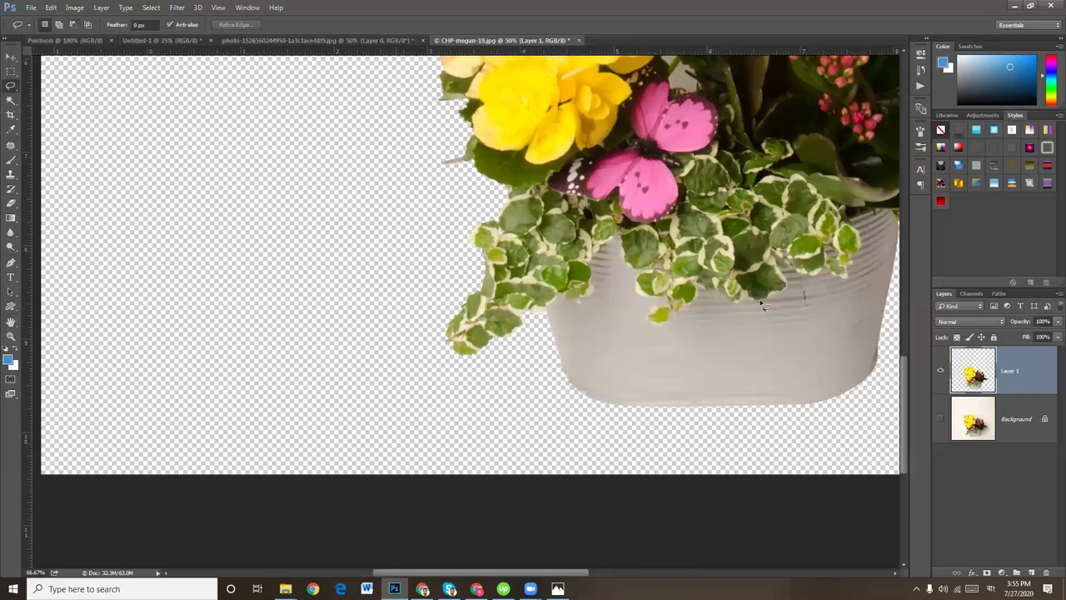
pyautogui.hotkey('ctrl', '-')
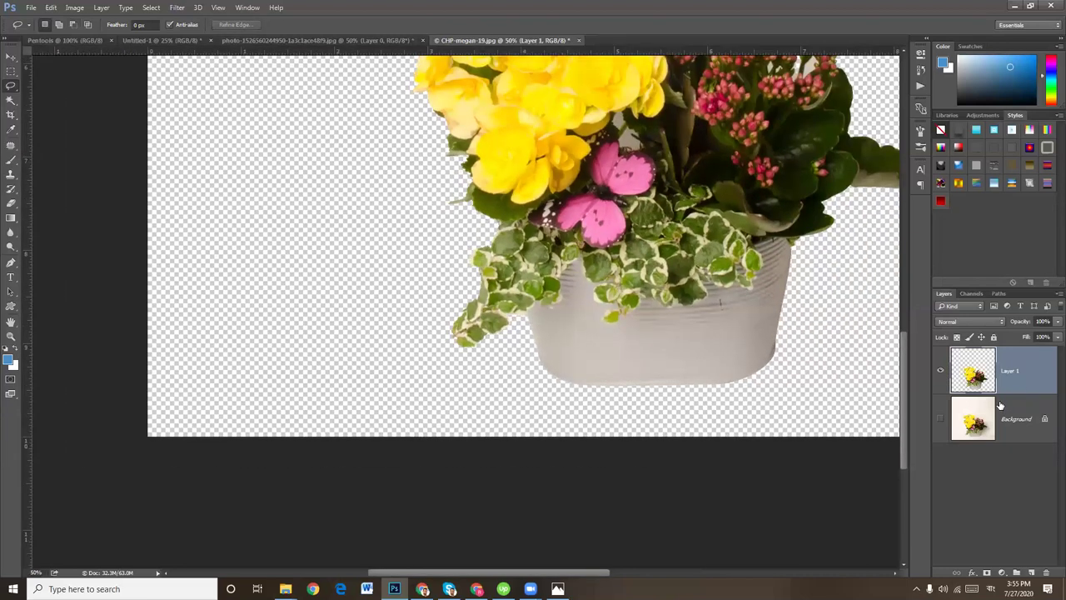
pyautogui.click(1045, 416)
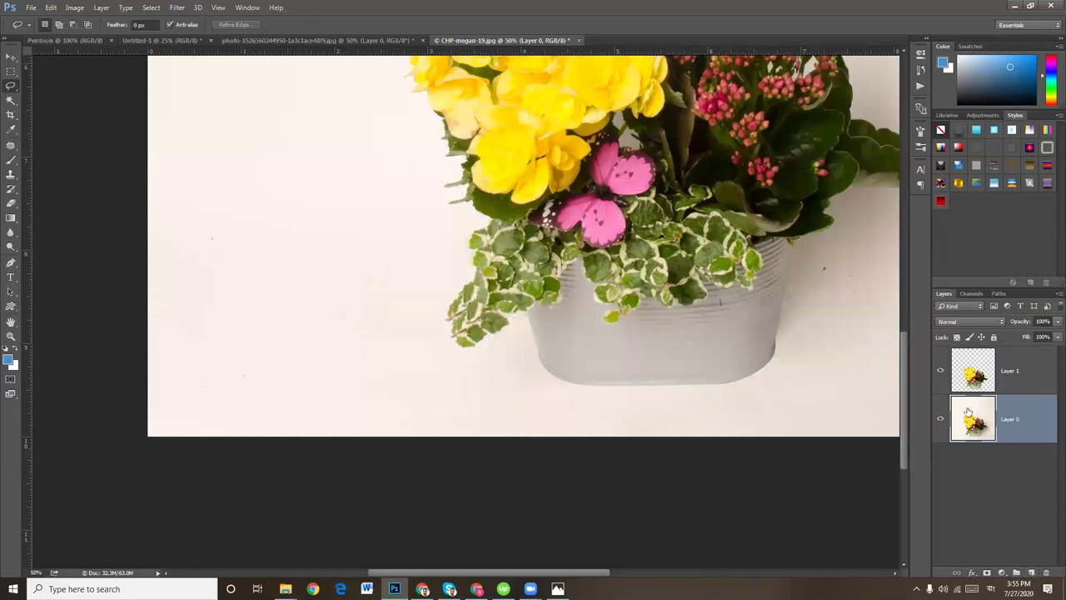
pyautogui.click(941, 420)
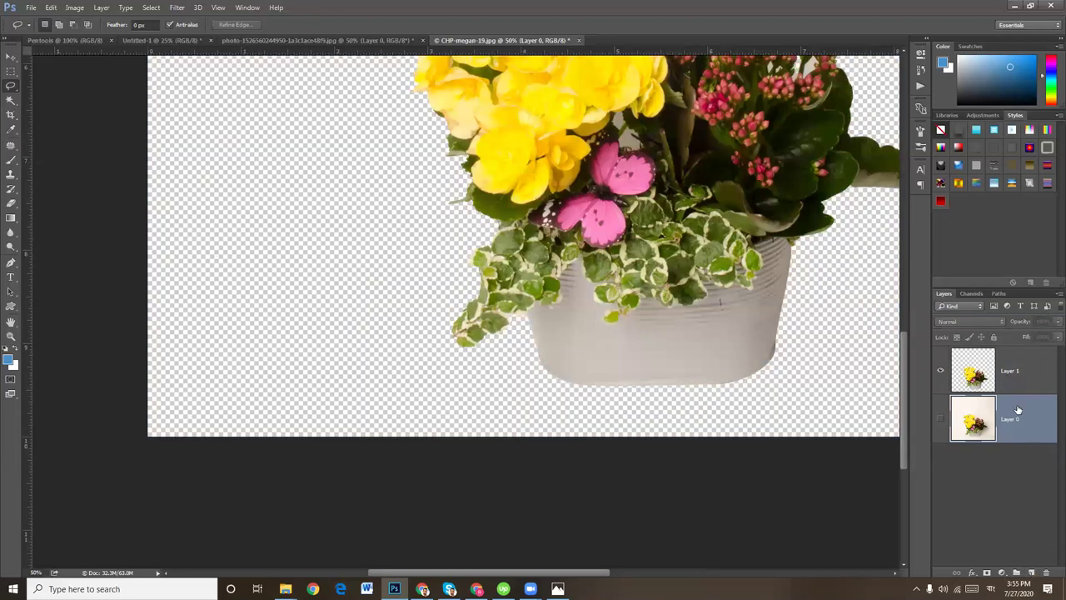
pyautogui.click(1032, 571)
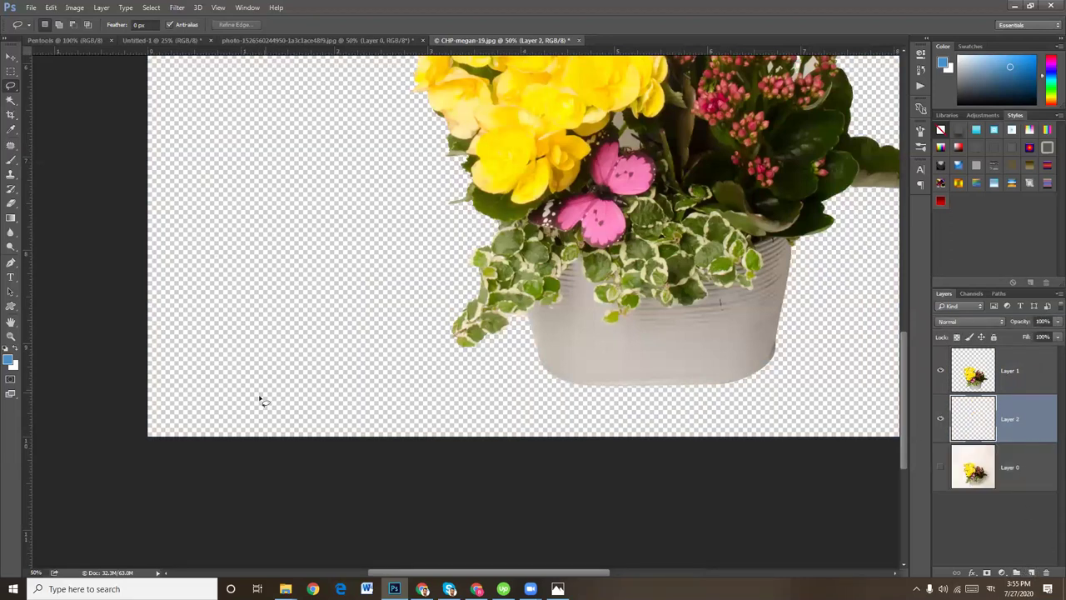
# Set the foreground to black and fill the new Layer 2 black, undoing a white fill first
pyautogui.click(8, 360)
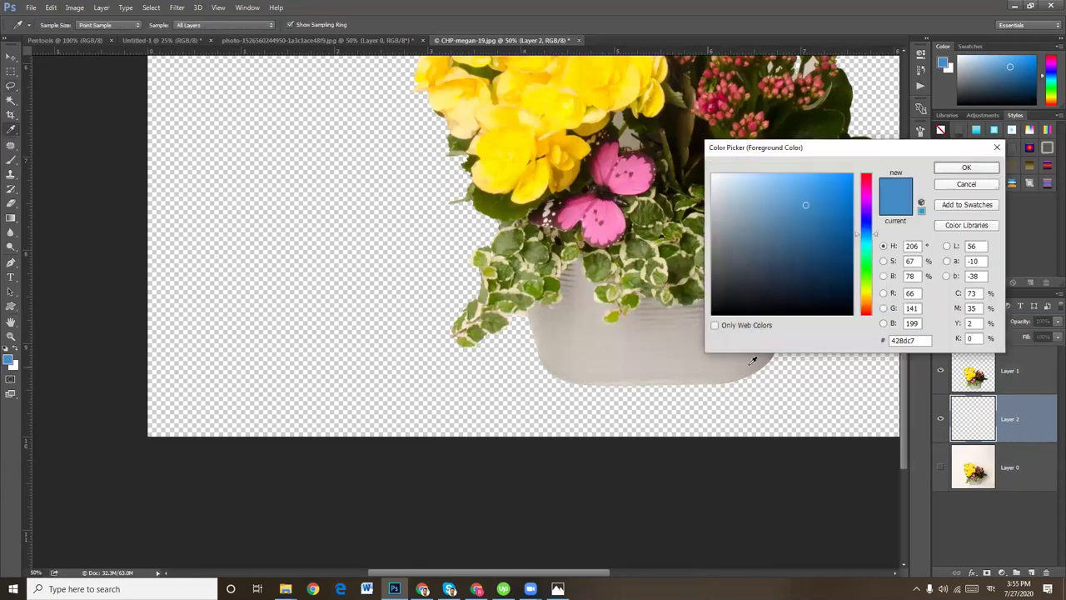
pyautogui.moveTo(733, 280); pyautogui.dragTo(671, 329)
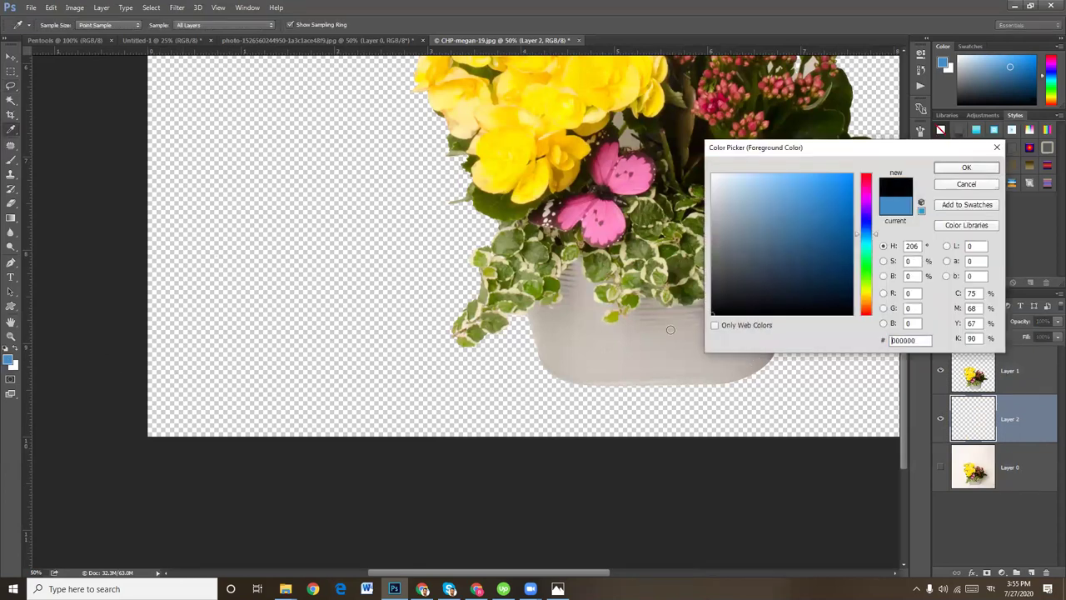
pyautogui.click(966, 168)
pyautogui.press('l')
pyautogui.hotkey('ctrl', 'BackSpace')
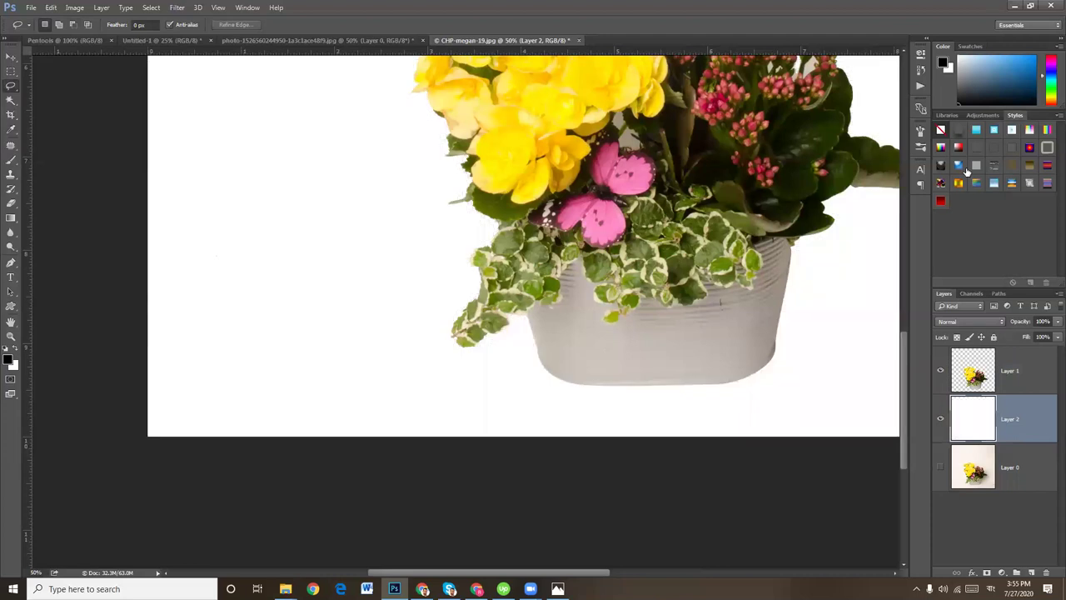
pyautogui.hotkey('ctrl', 'z')
pyautogui.hotkey('alt', 'BackSpace')
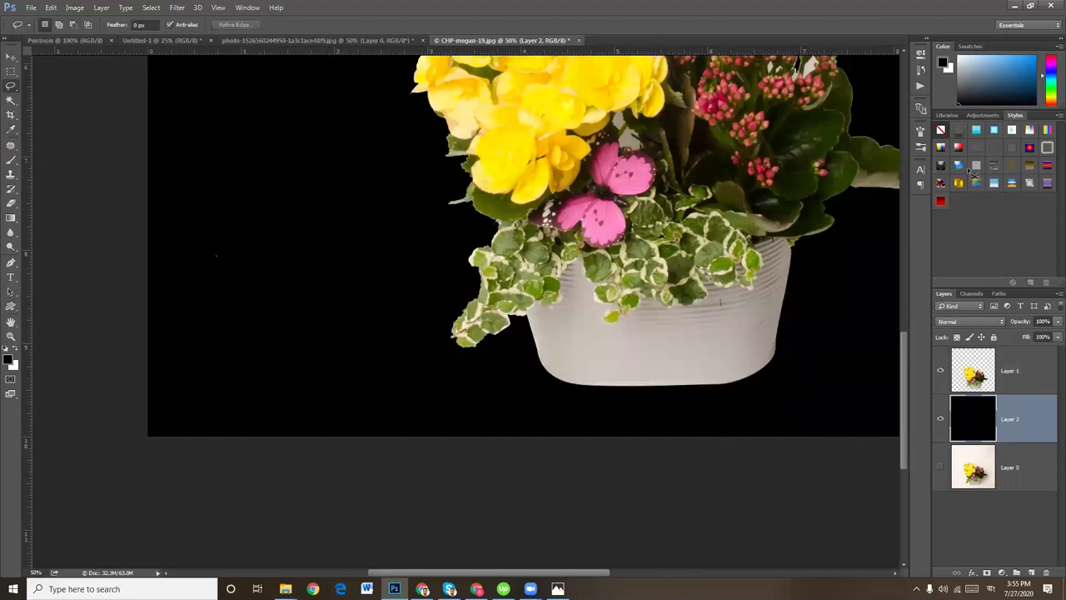
pyautogui.hotkey('ctrl', '+')
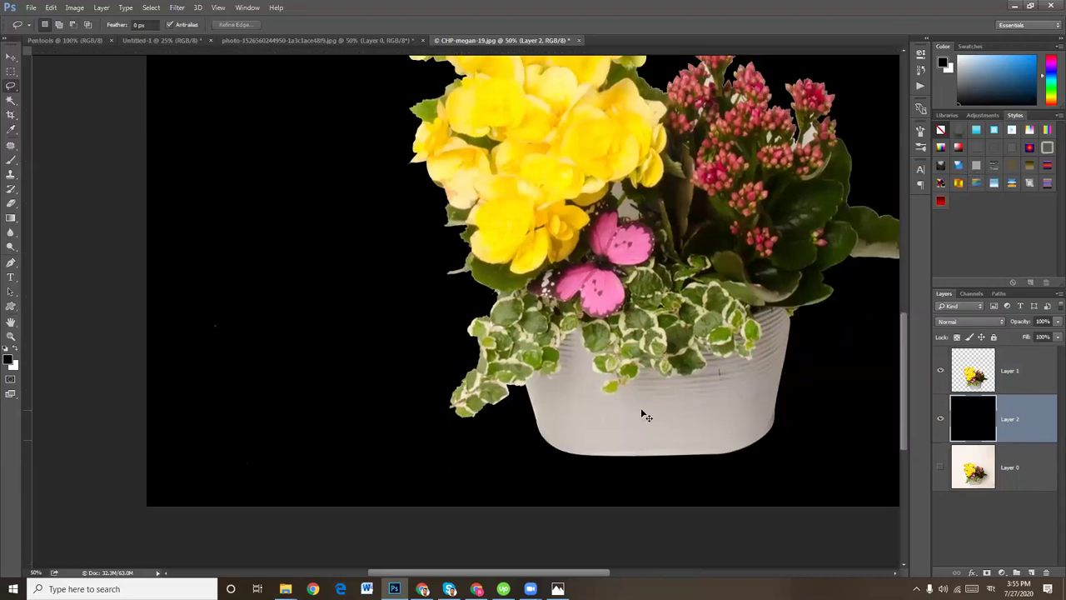
# Zoom to 200% on the yellow flowers, pick the Magic Wand and target the cutout Layer 1
pyautogui.scroll(3, 558, 350)
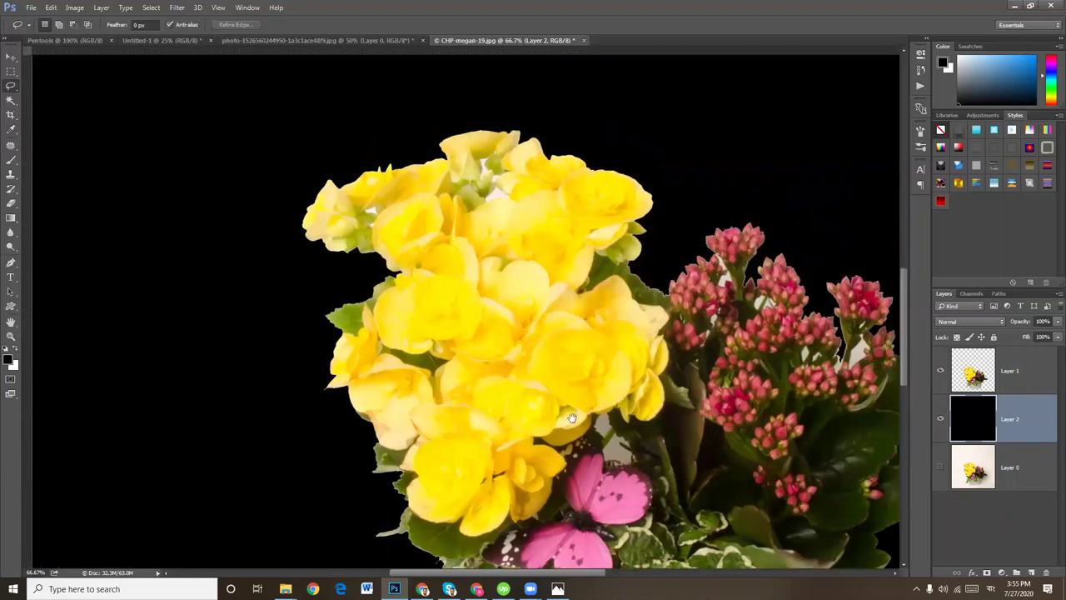
pyautogui.scroll(2, 545, 281)
pyautogui.scroll(2, 544, 282)
pyautogui.hotkey('ctrl', '+')
pyautogui.hotkey('ctrl', '+')
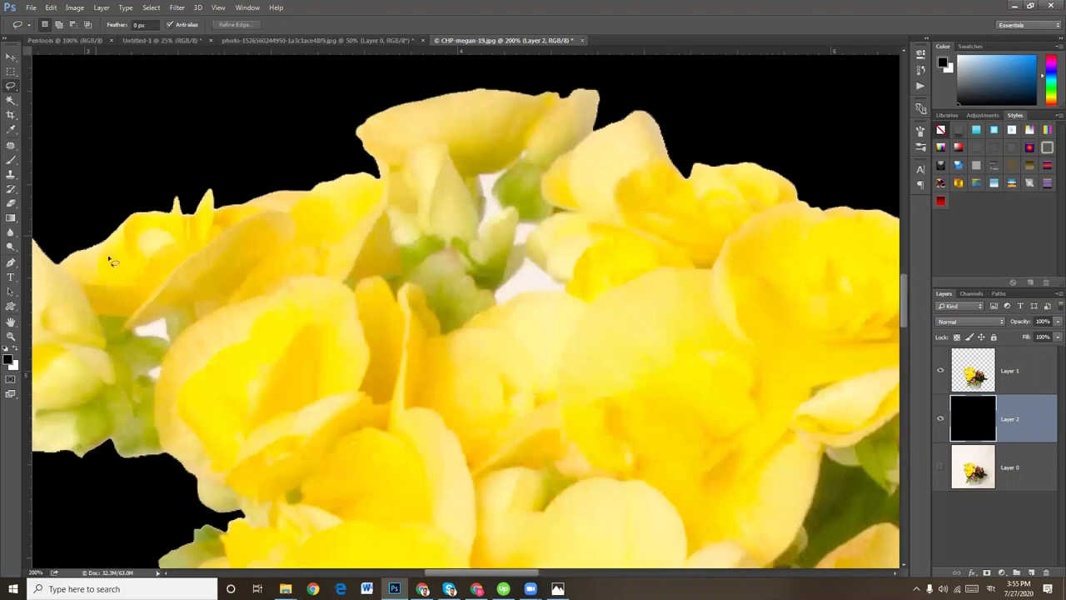
pyautogui.hscroll(-3, 340, 336)
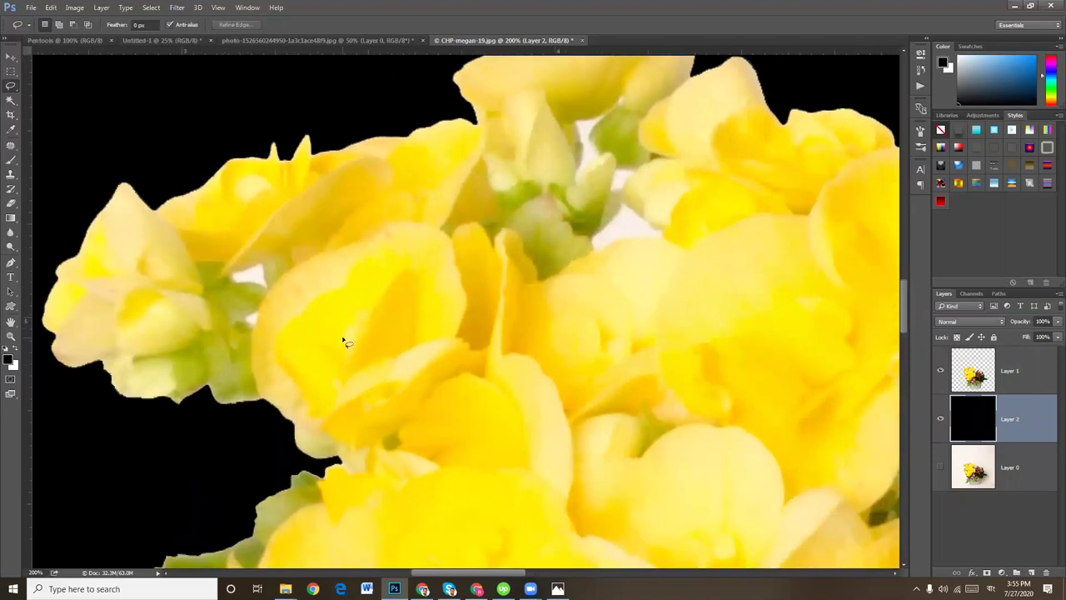
pyautogui.click(12, 101)
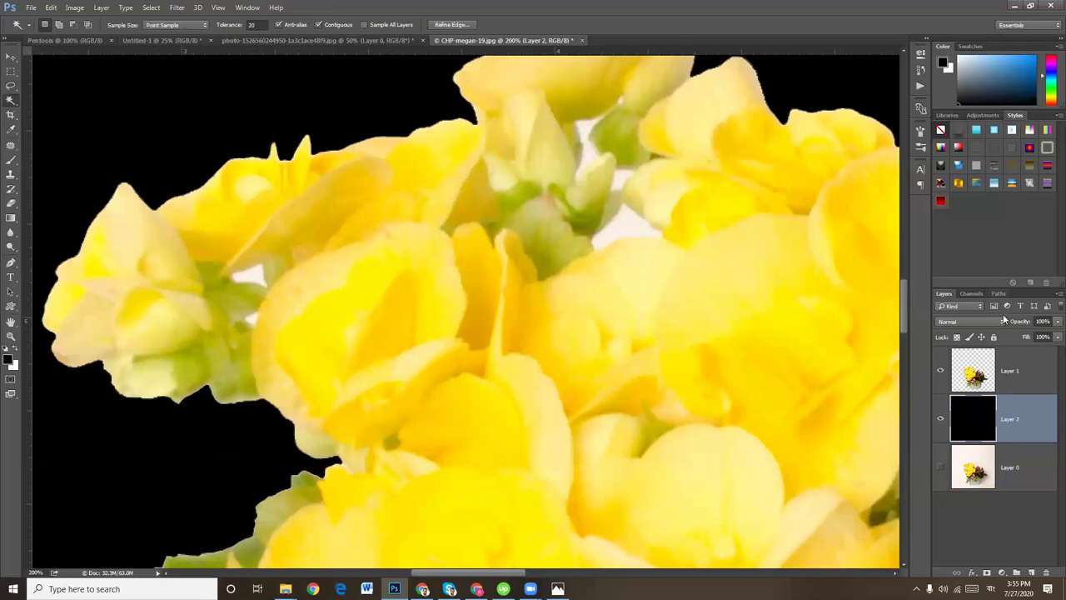
pyautogui.click(1037, 358)
pyautogui.write('28')
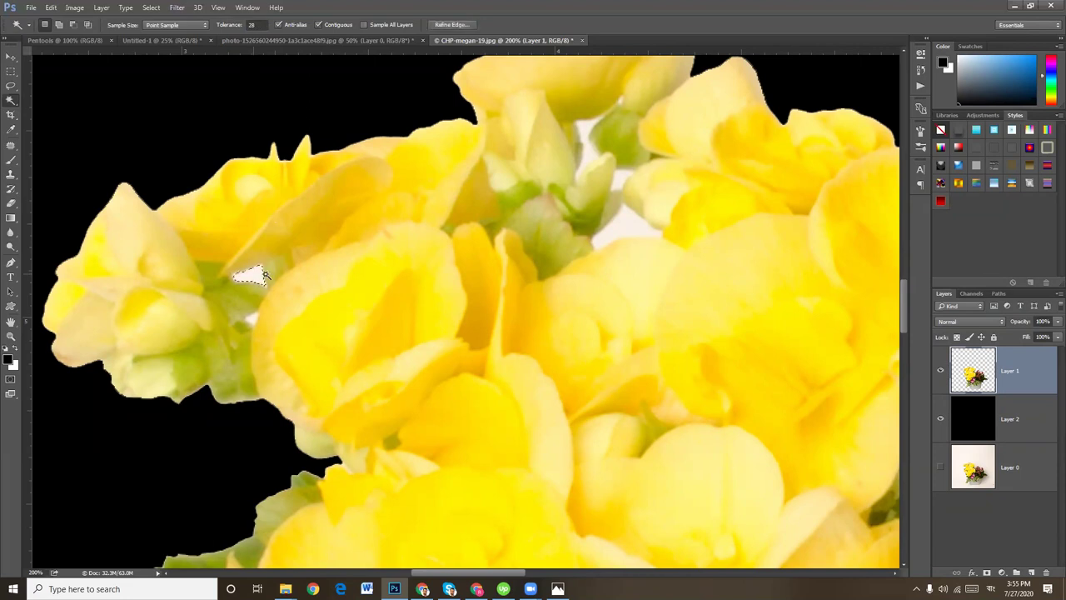
# Delete the white gaps among the yellow flowers and the grey gap above the butterfly
pyautogui.press('Delete')
pyautogui.press('Delete')
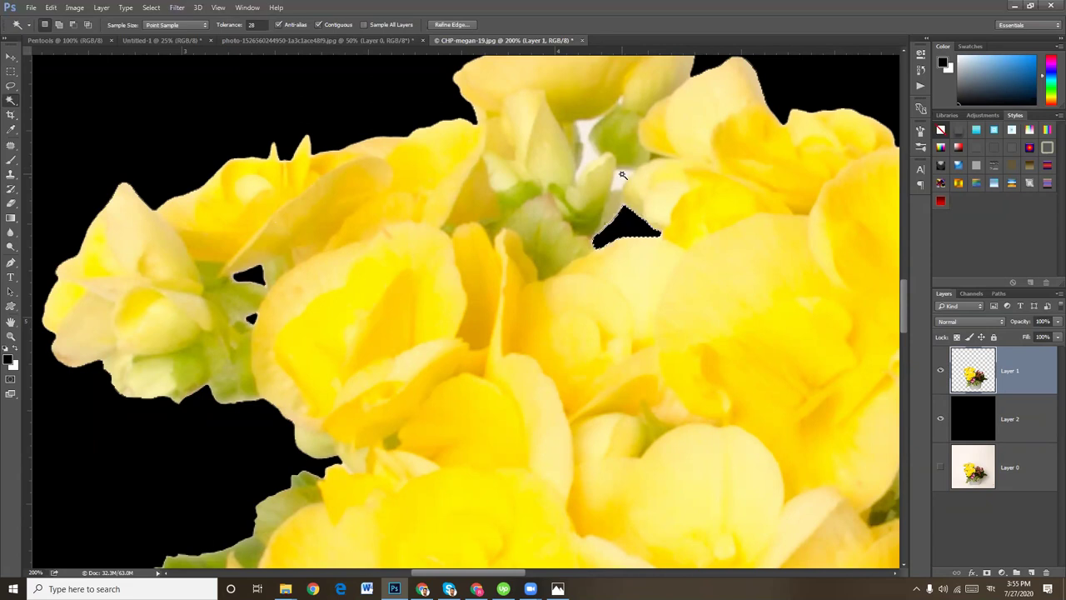
pyautogui.press('Delete')
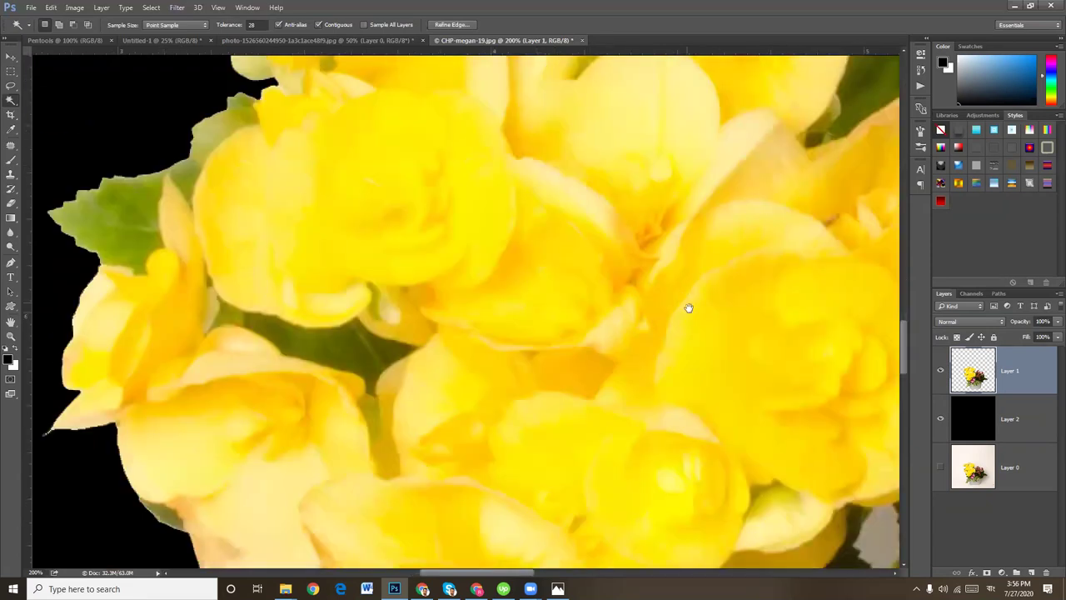
pyautogui.moveTo(688, 305); pyautogui.dragTo(591, 124)
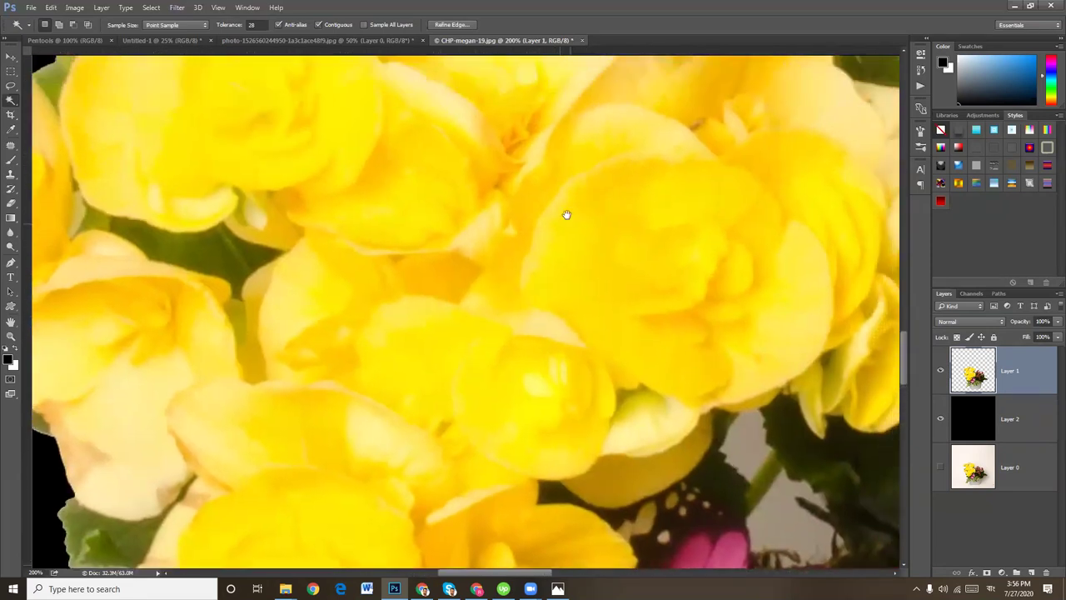
pyautogui.moveTo(631, 422); pyautogui.dragTo(665, 346)
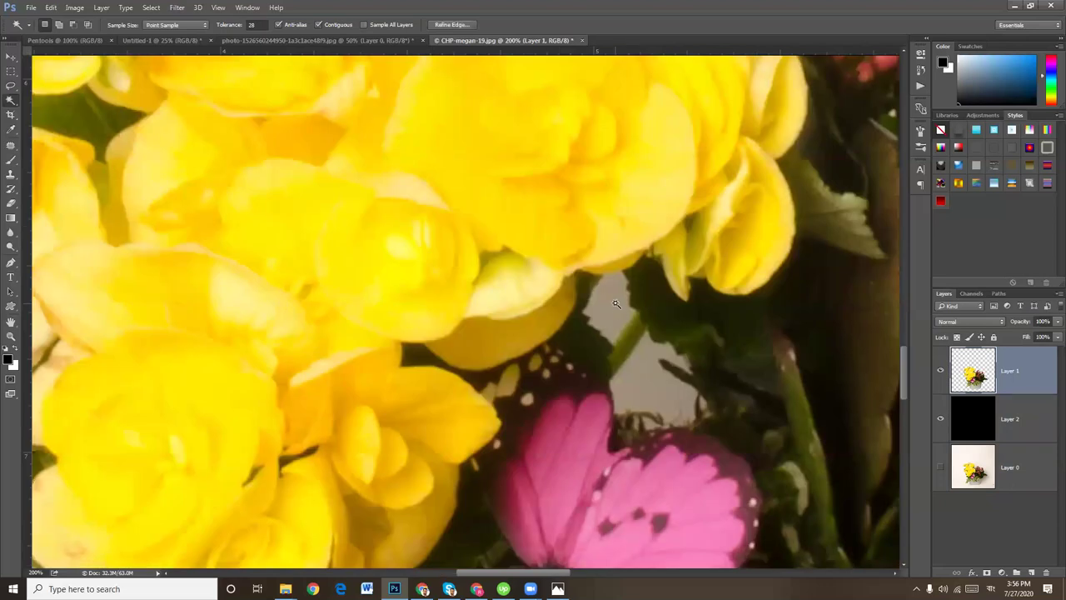
pyautogui.press('Delete')
pyautogui.click(647, 389)
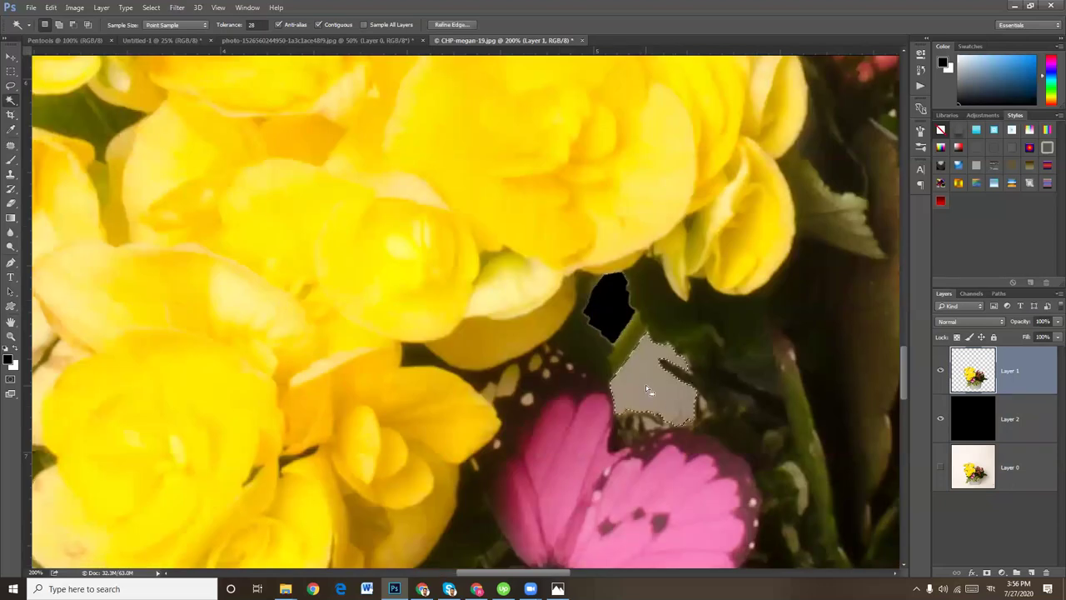
pyautogui.press('Delete')
# Delete the pale patches between the pink buds, near the stems and right of the stem
pyautogui.scroll(-3, 647, 389)
pyautogui.scroll(-2, 617, 382)
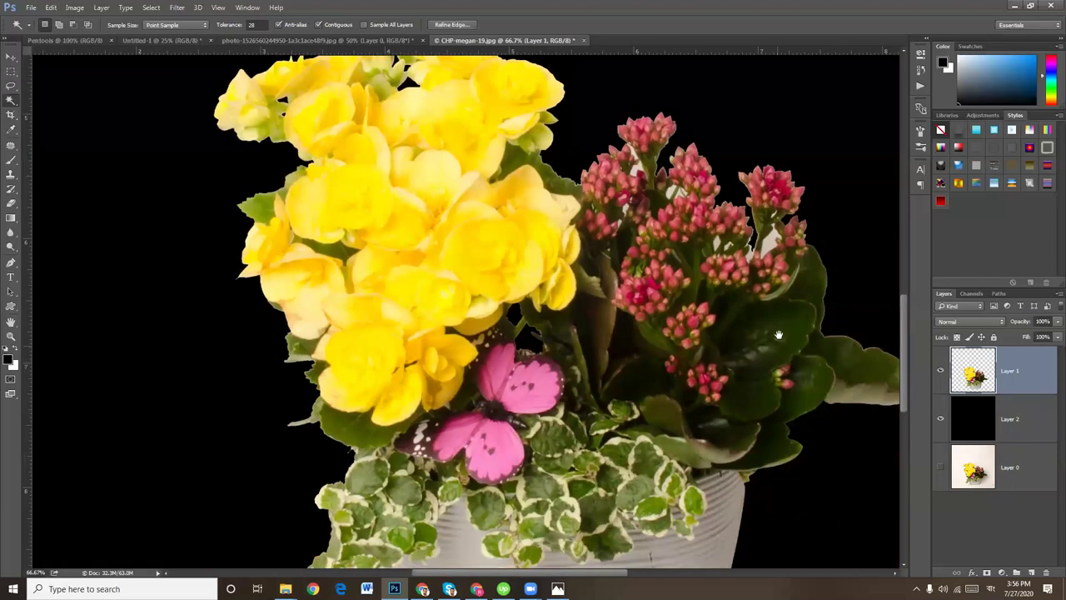
pyautogui.scroll(1, 604, 382)
pyautogui.scroll(1, 604, 381)
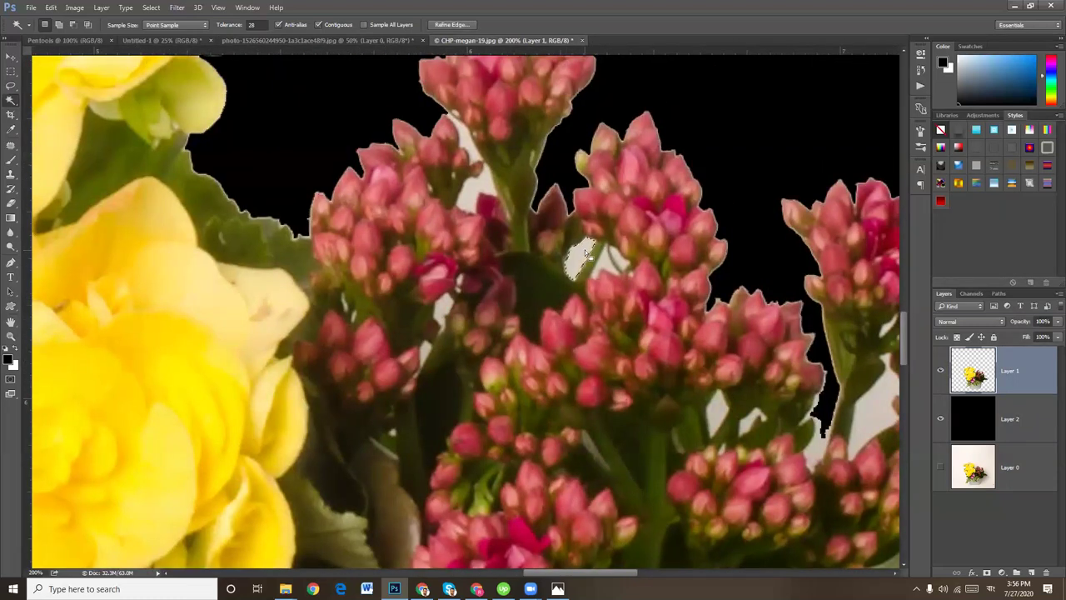
pyautogui.press('Delete')
pyautogui.press('Delete')
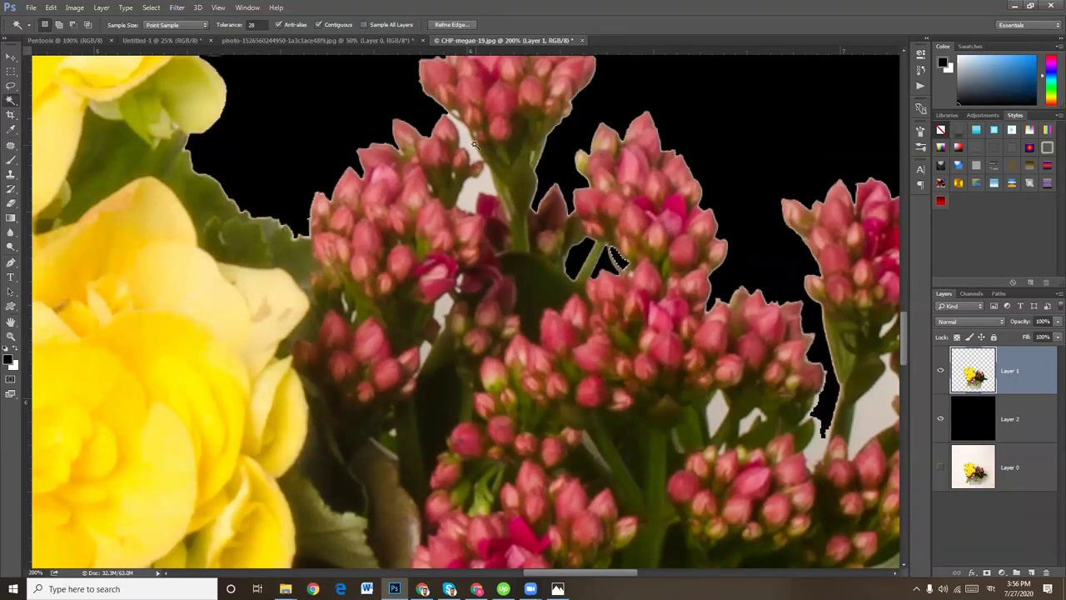
pyautogui.press('Delete')
pyautogui.press('Delete')
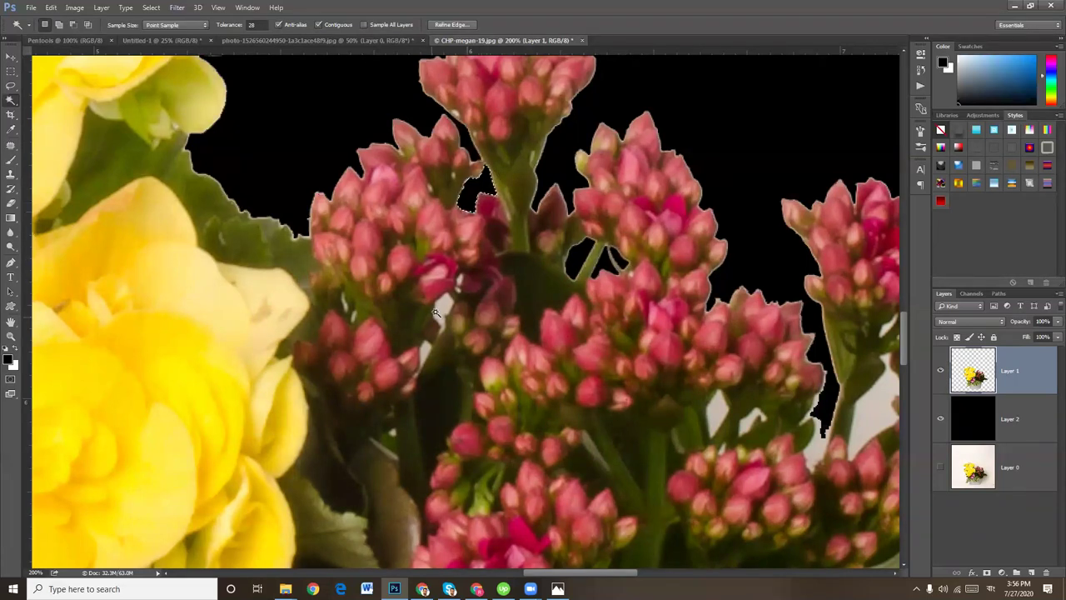
pyautogui.press('Delete')
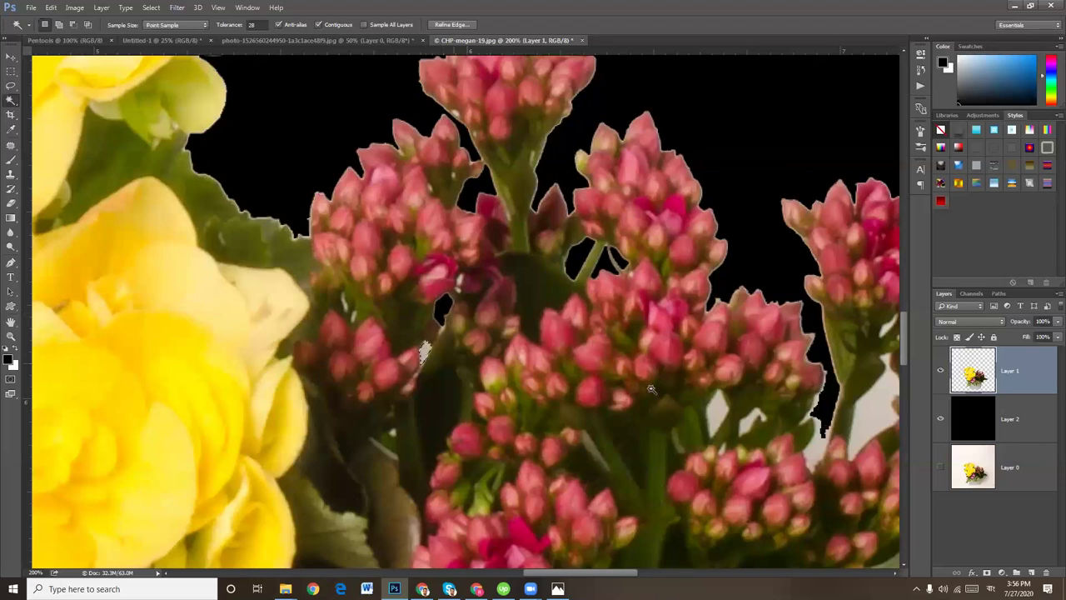
pyautogui.press('Delete')
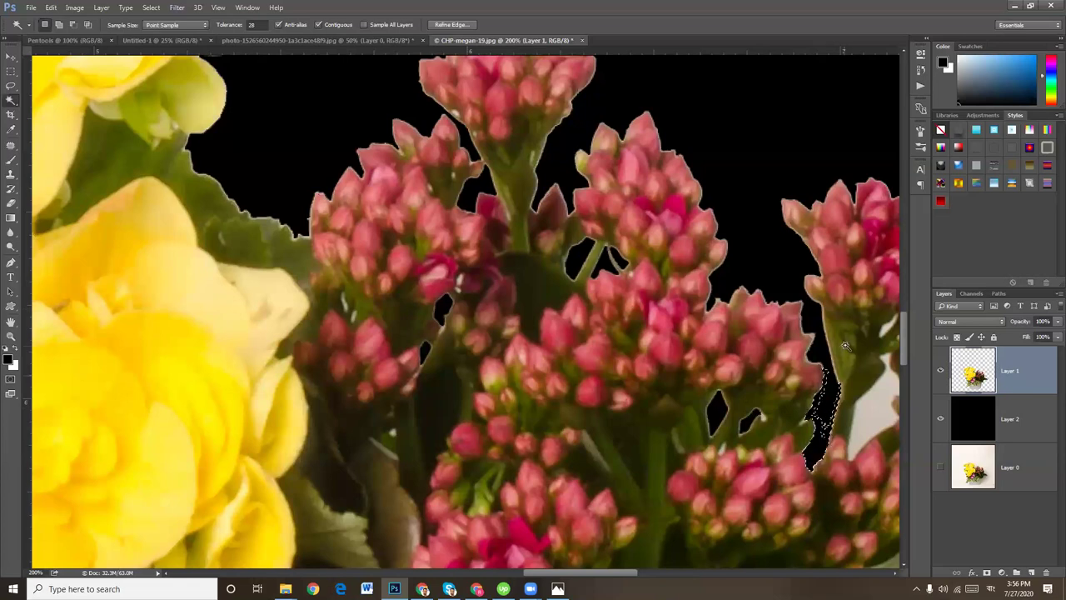
pyautogui.click(869, 408)
pyautogui.press('Delete')
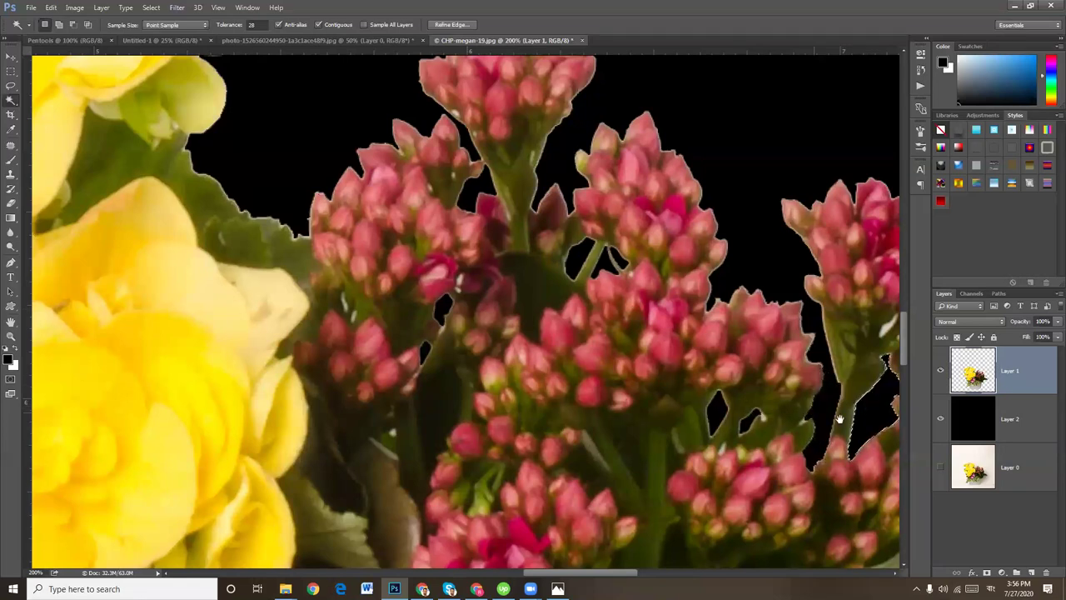
pyautogui.moveTo(840, 419); pyautogui.dragTo(546, 421)
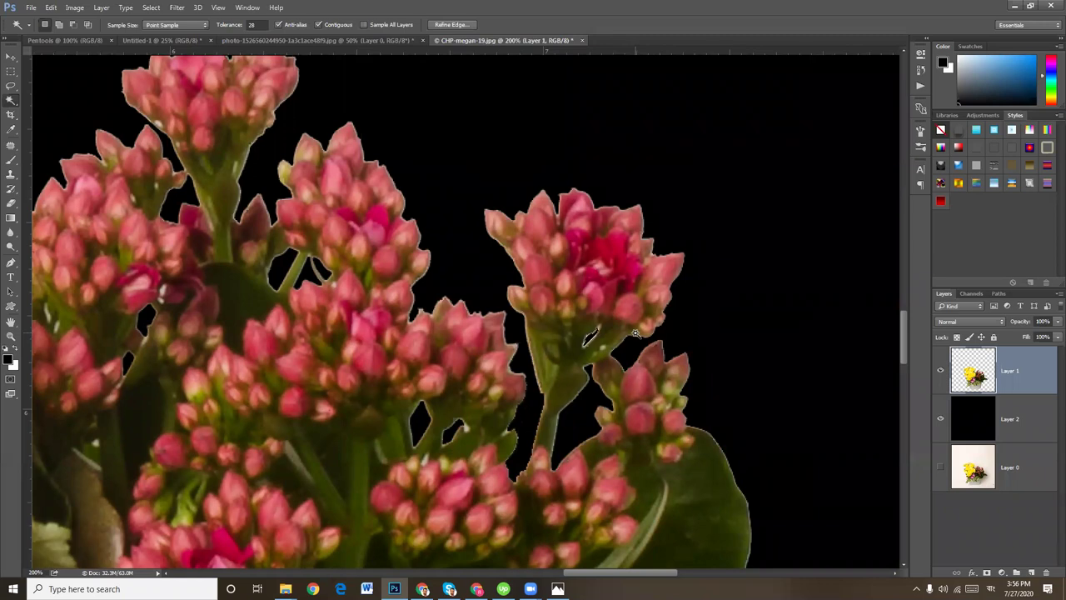
pyautogui.hotkey('ctrl', '-')
pyautogui.hotkey('ctrl', '-')
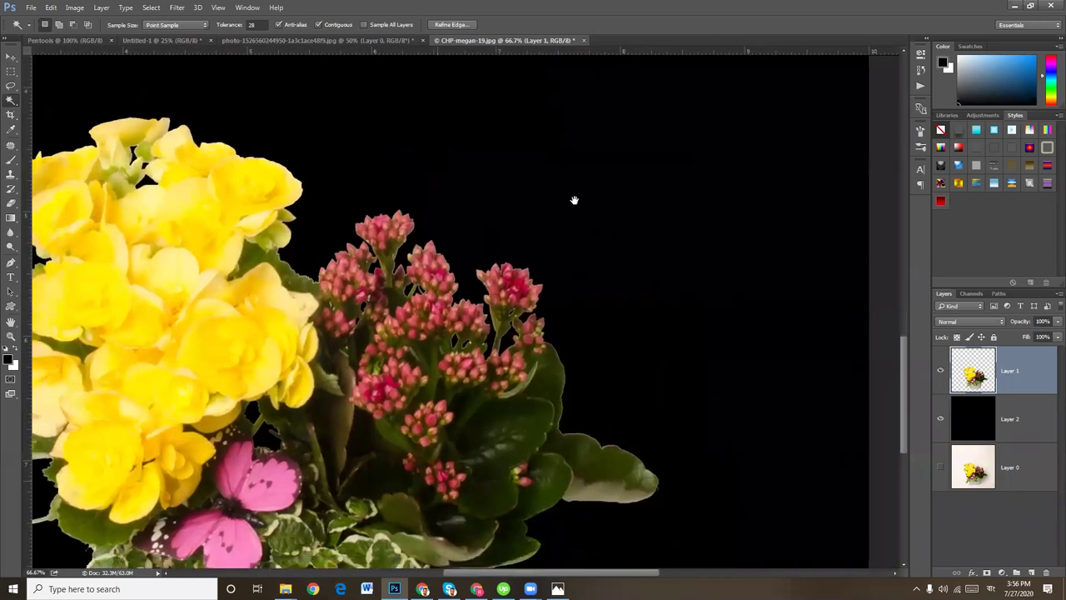
# Inspect the leaf and pot edges at 200% and switch to the Eraser tool
pyautogui.scroll(-5, 574, 200)
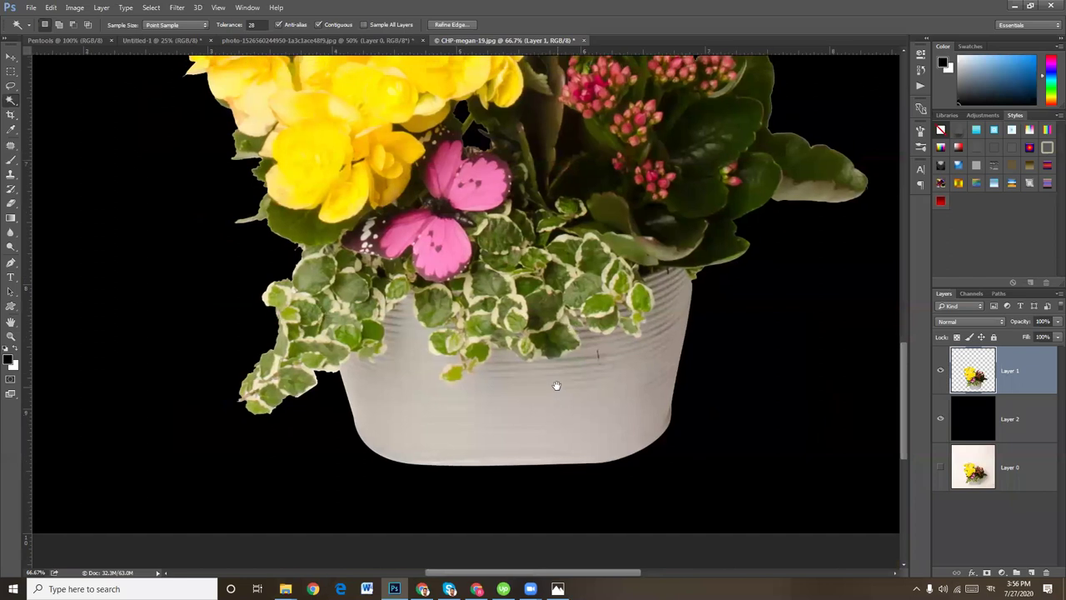
pyautogui.hotkey('ctrl', '+')
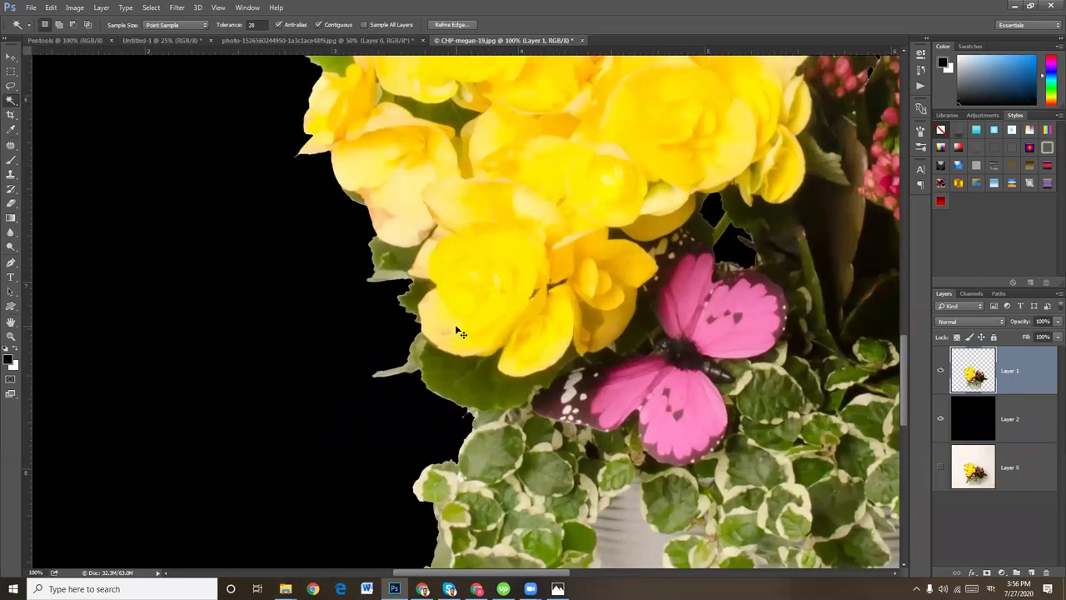
pyautogui.hotkey('ctrl', '+')
pyautogui.moveTo(465, 398)
pyautogui.mouseDown()
pyautogui.moveTo(523, 247)
pyautogui.moveTo(445, 191)
pyautogui.mouseUp()
pyautogui.moveTo(517, 332); pyautogui.dragTo(542, 266)
pyautogui.scroll(3, 561, 478)
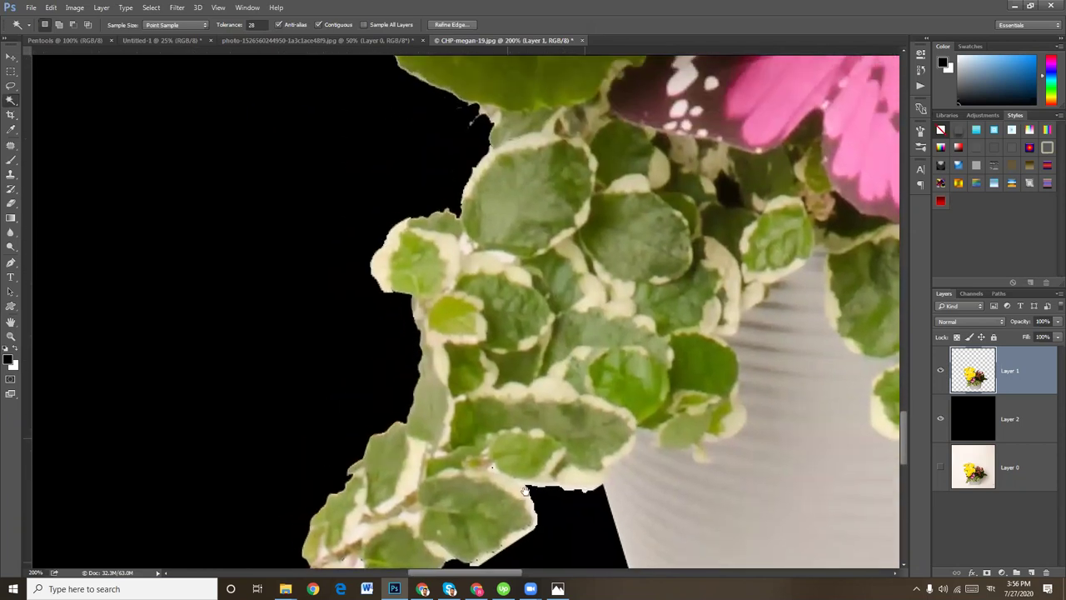
pyautogui.scroll(2, 500, 400)
pyautogui.scroll(1, 403, 297)
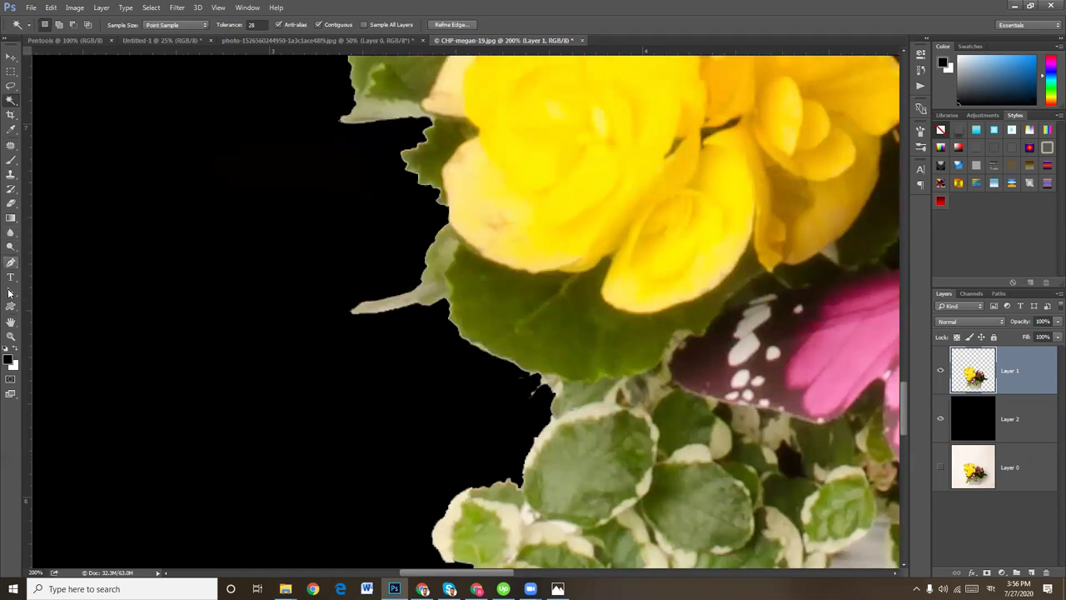
pyautogui.press('e')
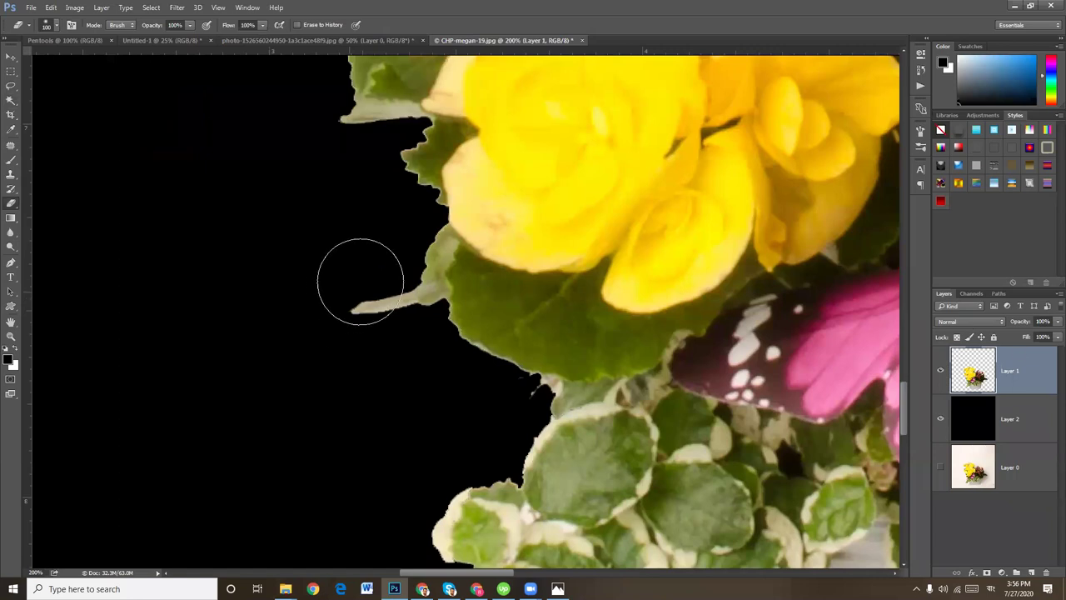
# Set the eraser to a hard-edged round brush
pyautogui.click(47, 27)
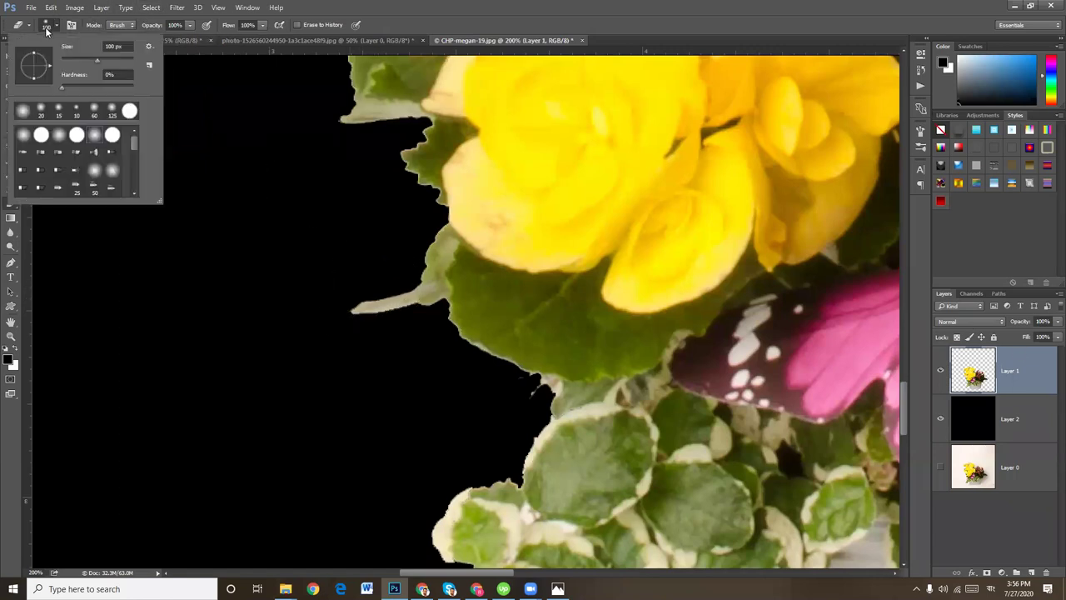
pyautogui.click(130, 112)
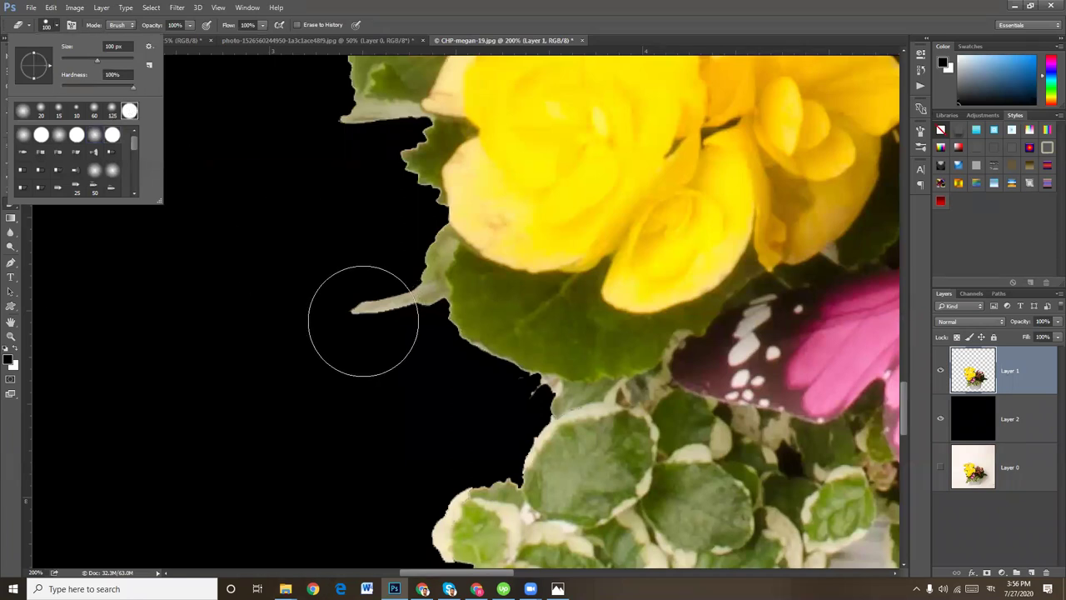
pyautogui.click(366, 307)
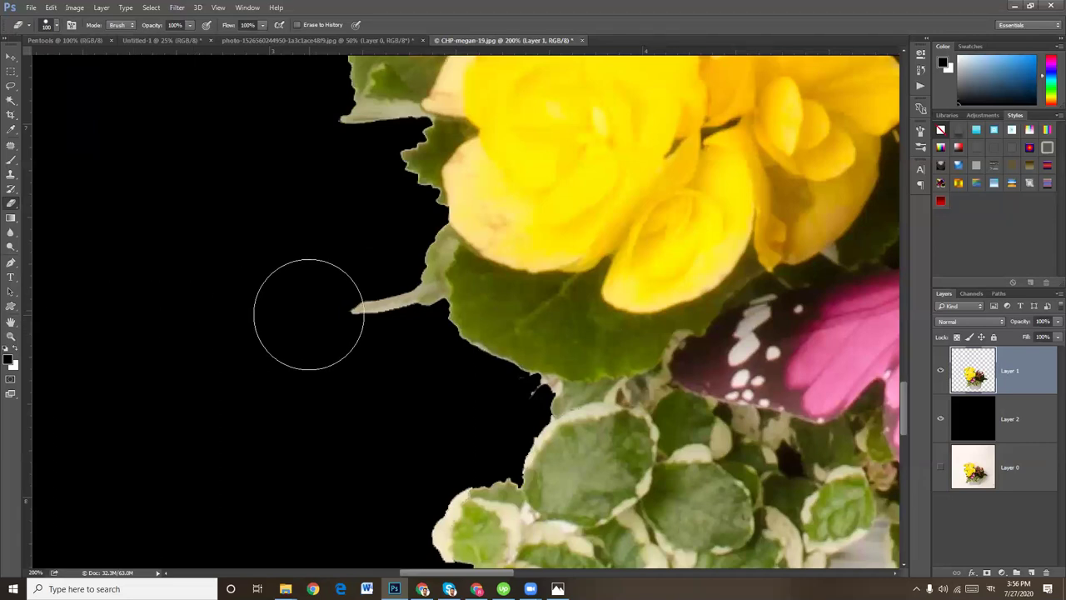
# Lasso the stray stem left of the yellow flowers, delete it and deselect
pyautogui.click(10, 86)
pyautogui.moveTo(413, 331); pyautogui.dragTo(423, 290)
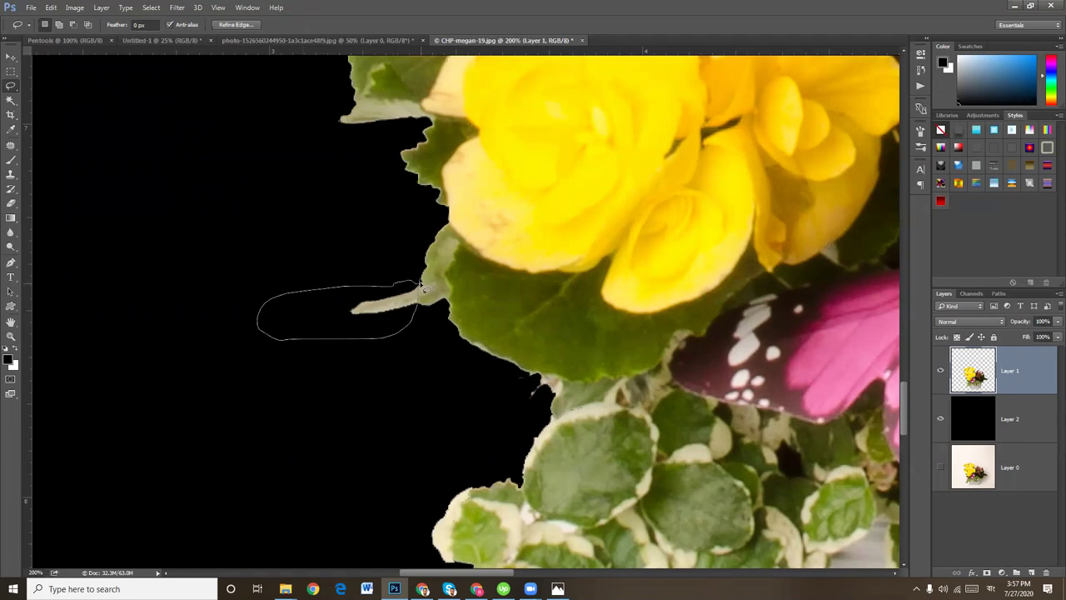
pyautogui.moveTo(423, 287); pyautogui.dragTo(421, 287)
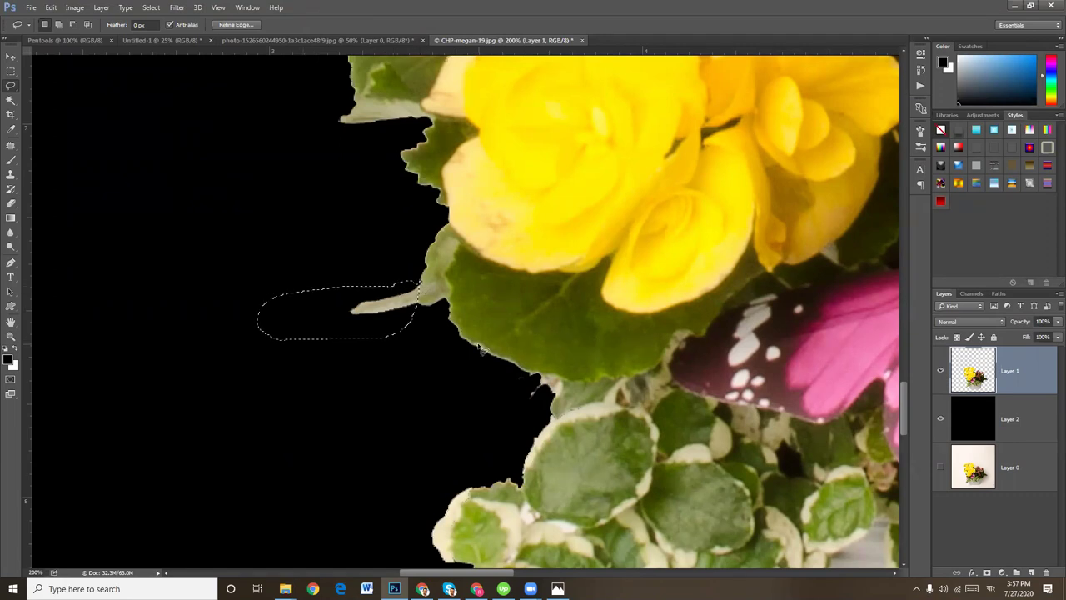
pyautogui.press('Delete')
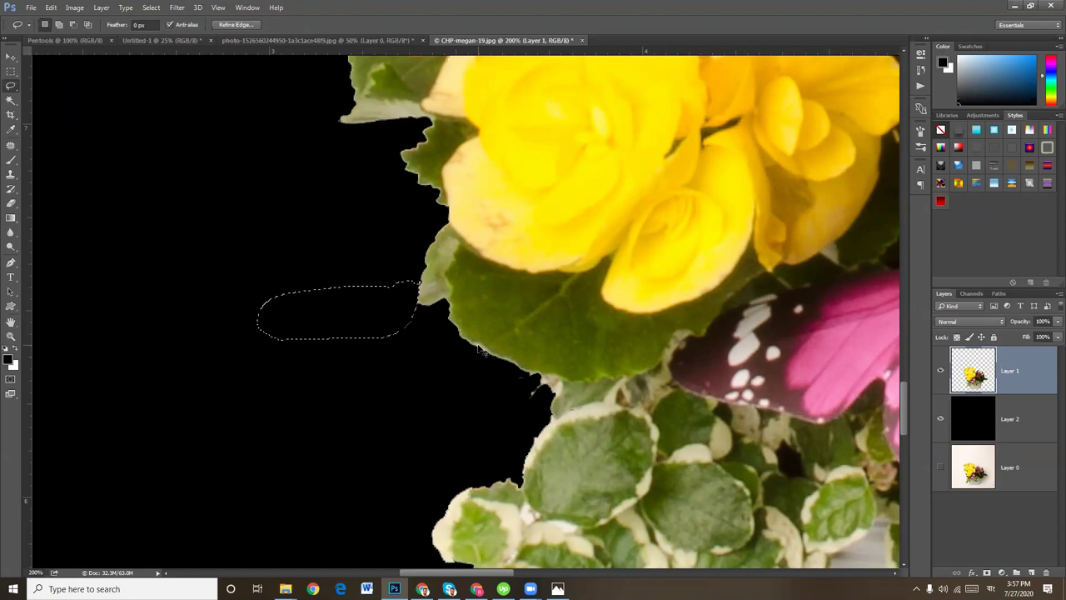
pyautogui.hotkey('ctrl', 'd')
# Zoom out to show the whole flower pot on black, with rulers turned on
pyautogui.hotkey('ctrl', '-')
pyautogui.hotkey('ctrl', '-')
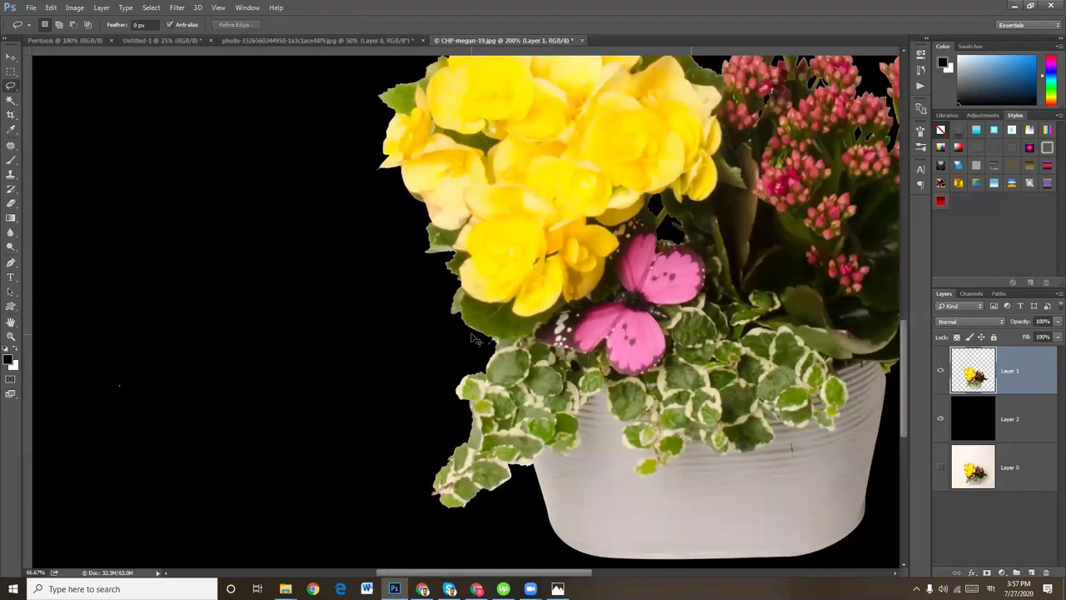
pyautogui.scroll(4, 567, 325)
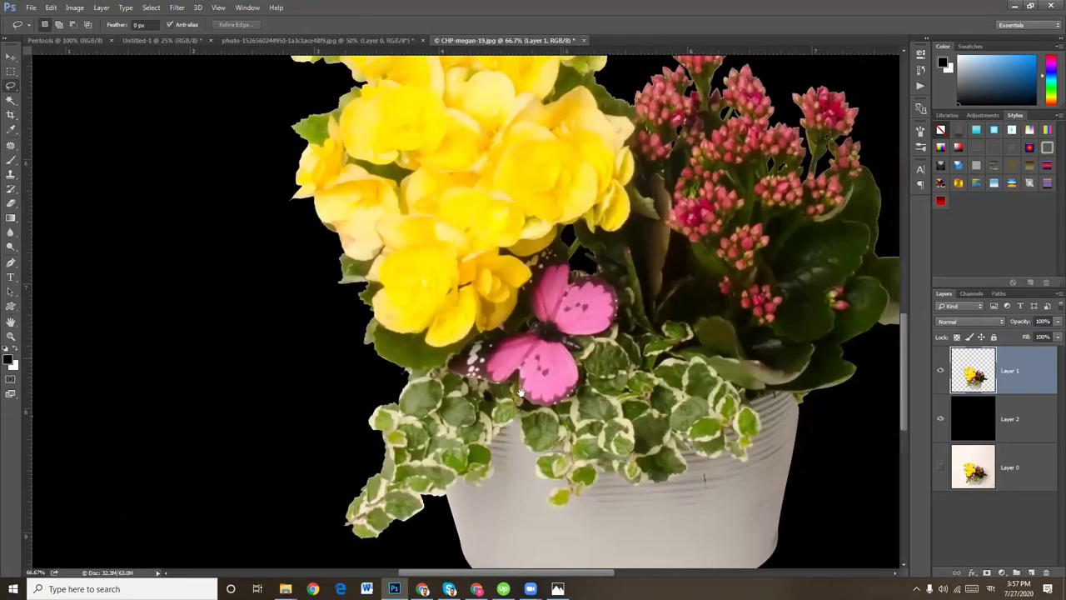
pyautogui.moveTo(646, 277)
pyautogui.mouseDown()
pyautogui.moveTo(583, 418)
pyautogui.moveTo(506, 253)
pyautogui.mouseUp()
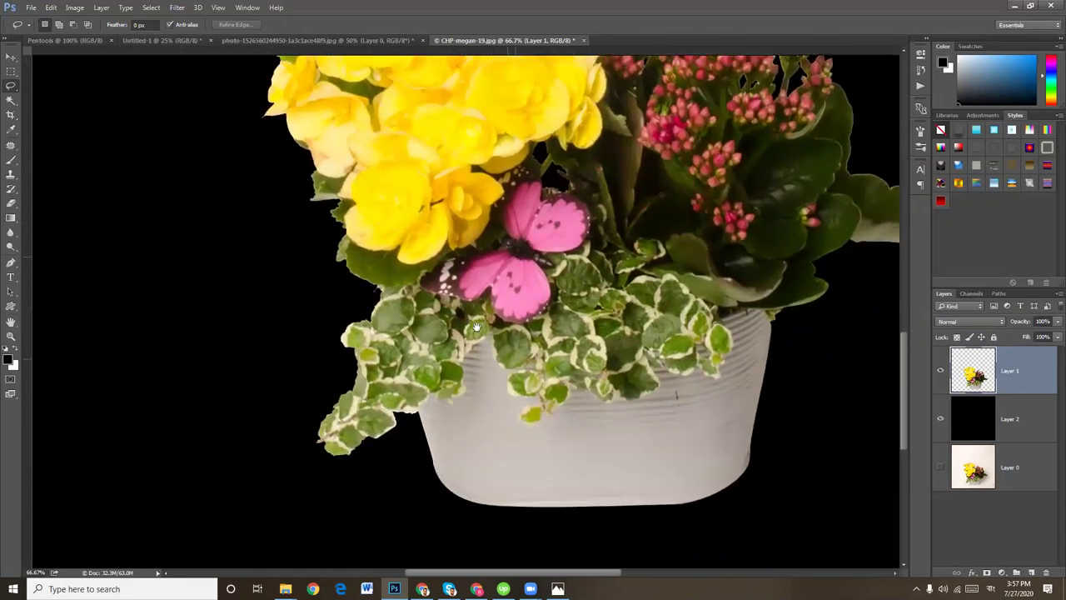
pyautogui.scroll(-1, 506, 374)
pyautogui.scroll(-1, 509, 374)
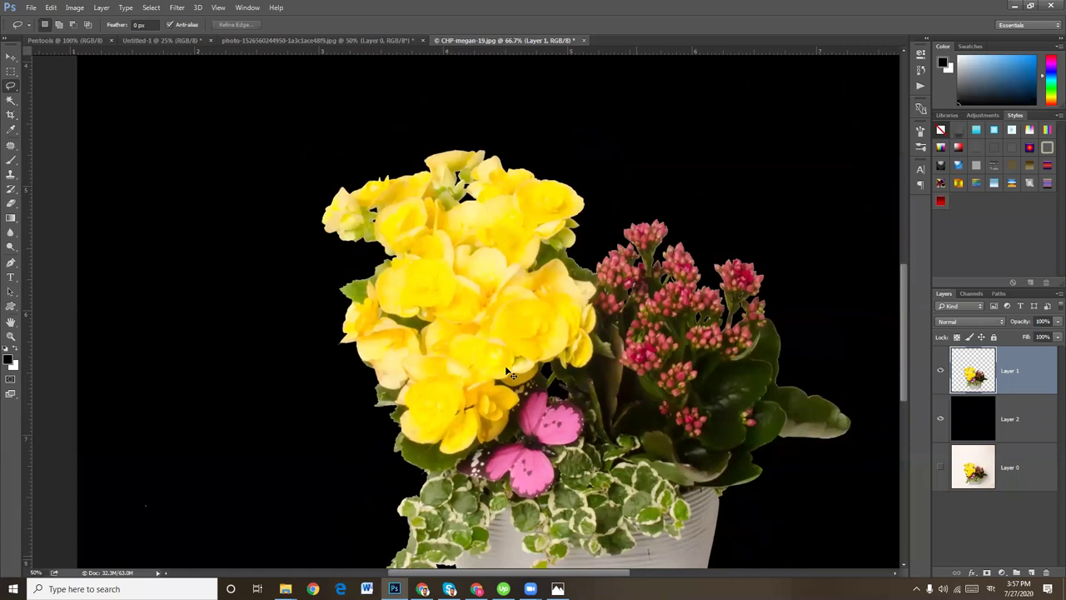
pyautogui.hotkey('ctrl', 'r')
pyautogui.scroll(-1, 512, 375)
pyautogui.scroll(-1, 513, 375)
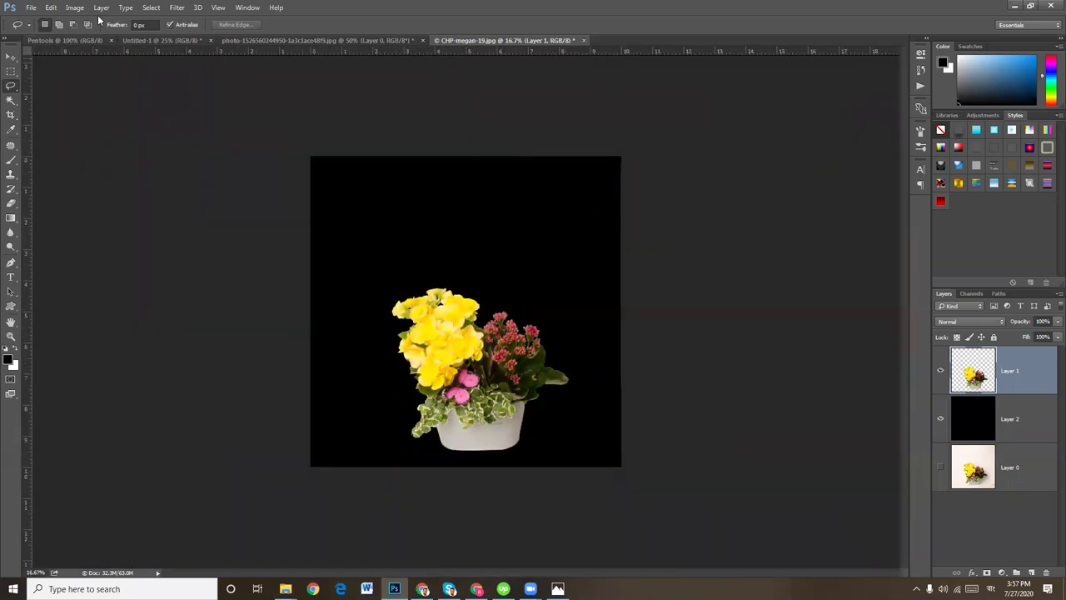
# Add a new empty layer above Layer 0
pyautogui.click(1019, 483)
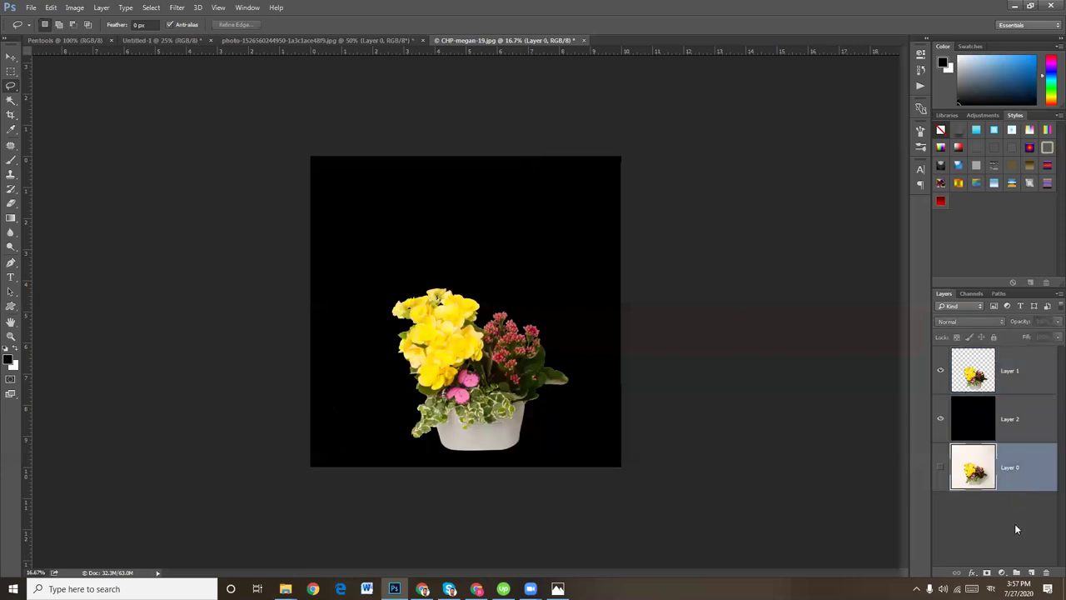
pyautogui.click(1030, 424)
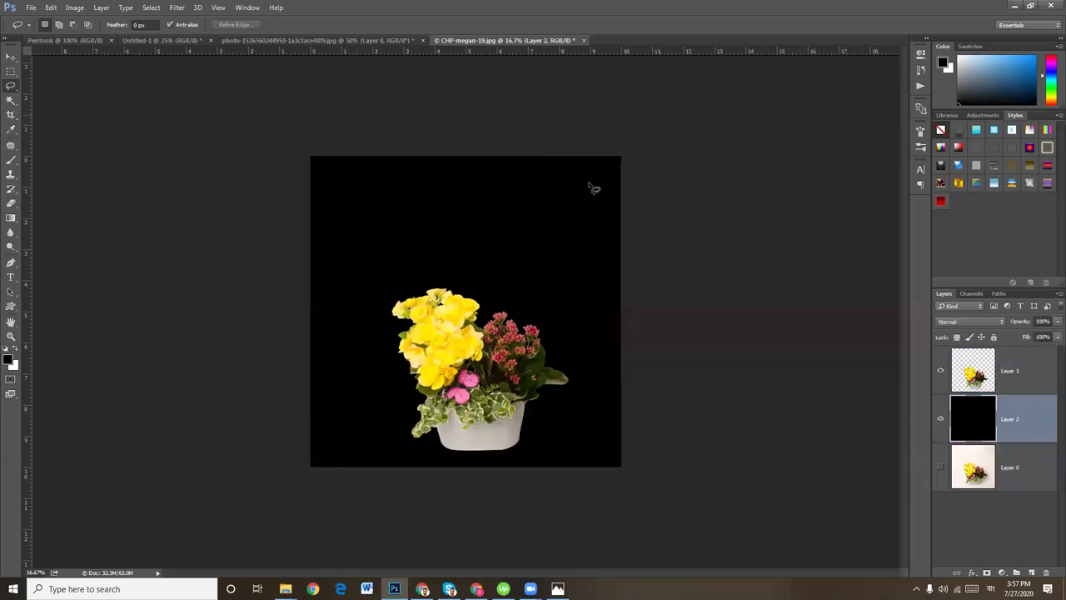
pyautogui.click(77, 9)
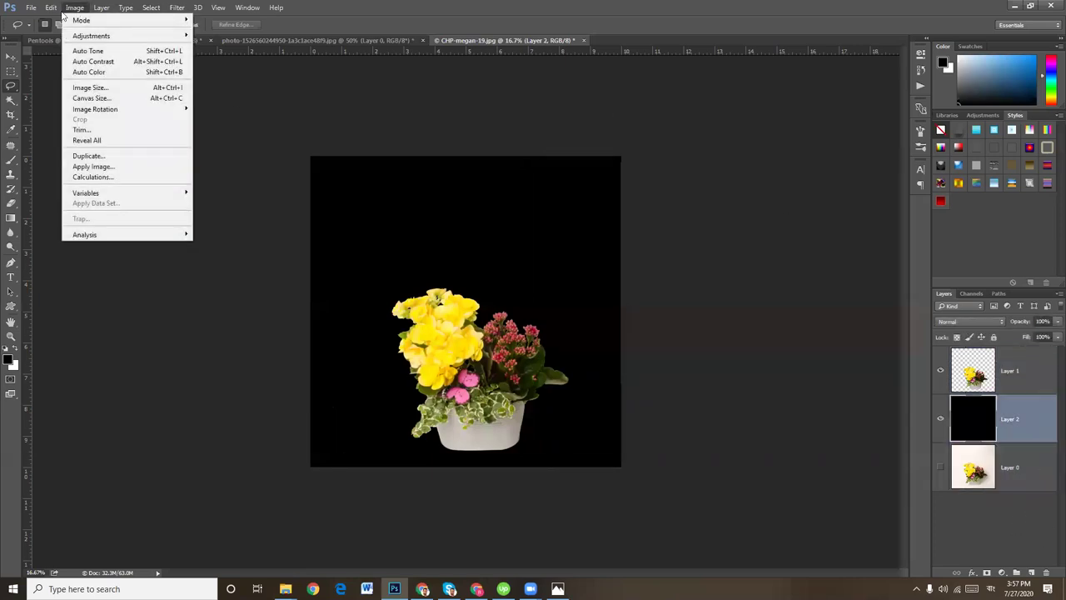
pyautogui.click(1012, 472)
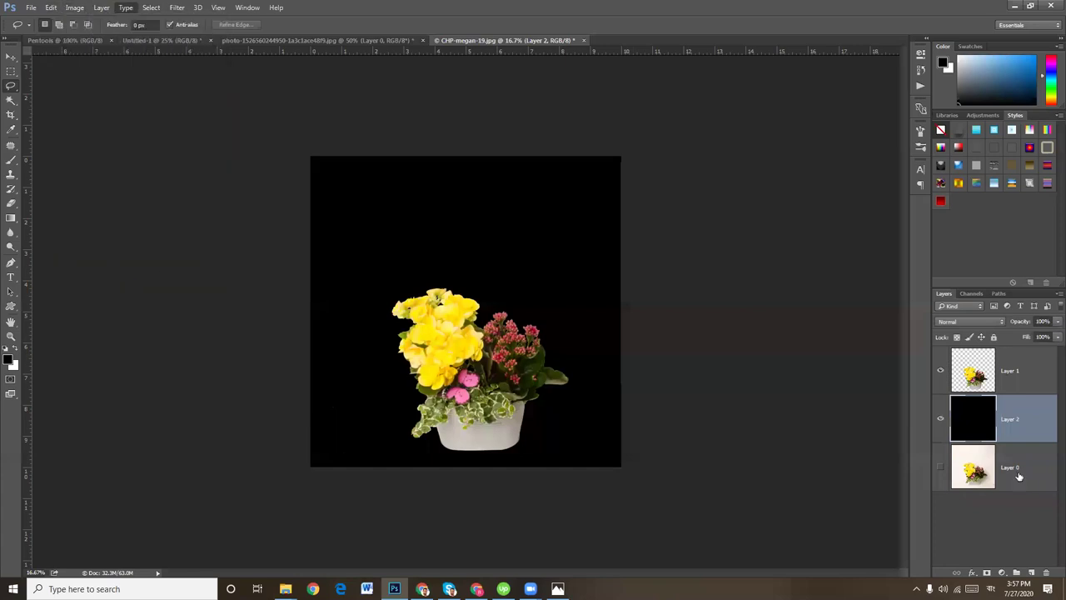
pyautogui.click(1032, 574)
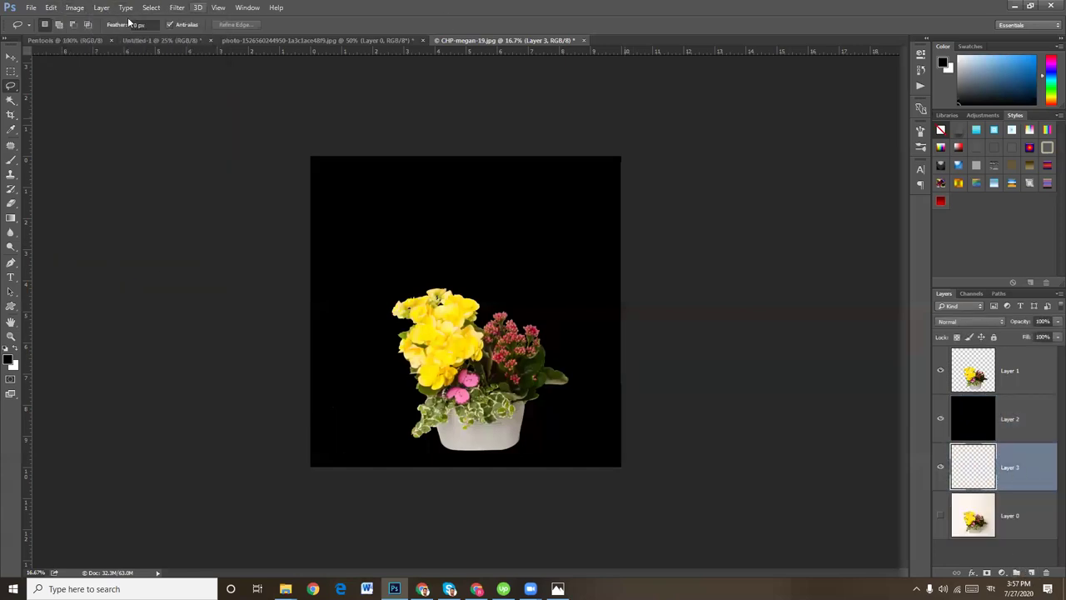
# Widen the canvas to 20 inches, anchored left-middle
pyautogui.click(75, 8)
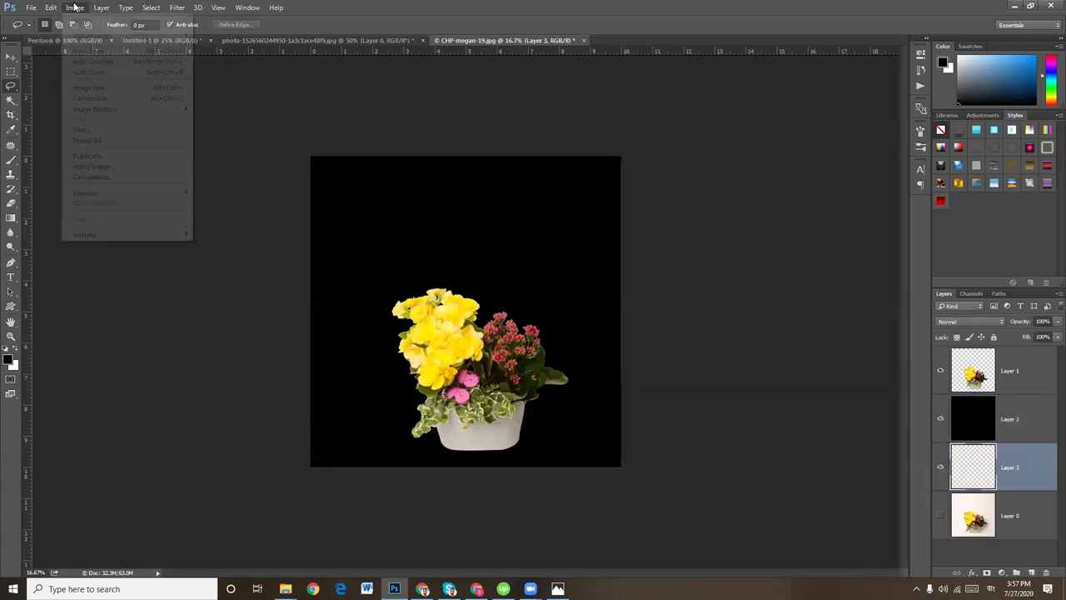
pyautogui.click(90, 99)
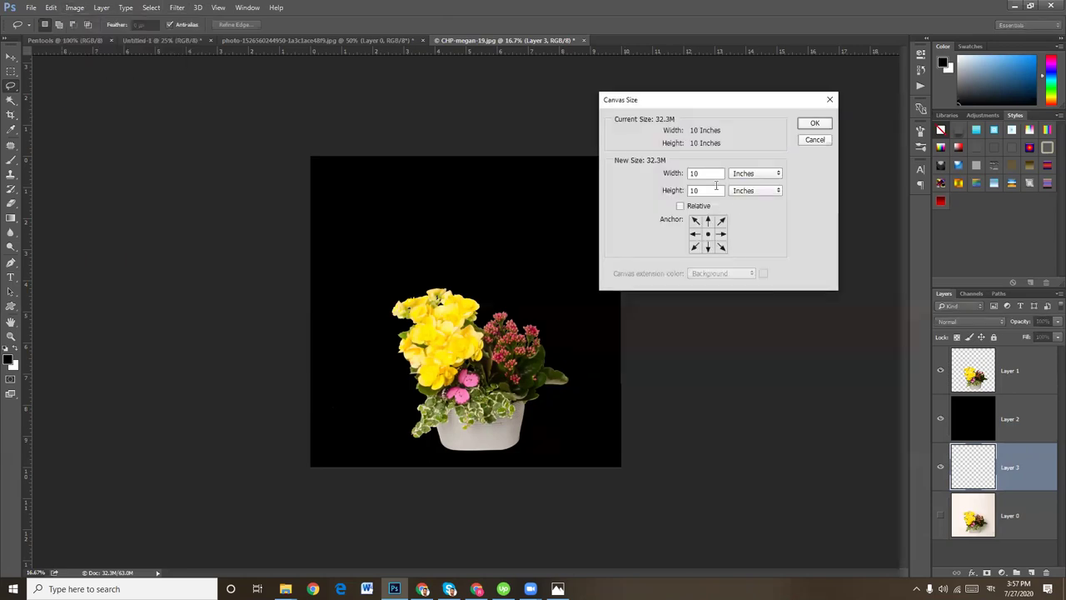
pyautogui.click(695, 235)
pyautogui.click(668, 172)
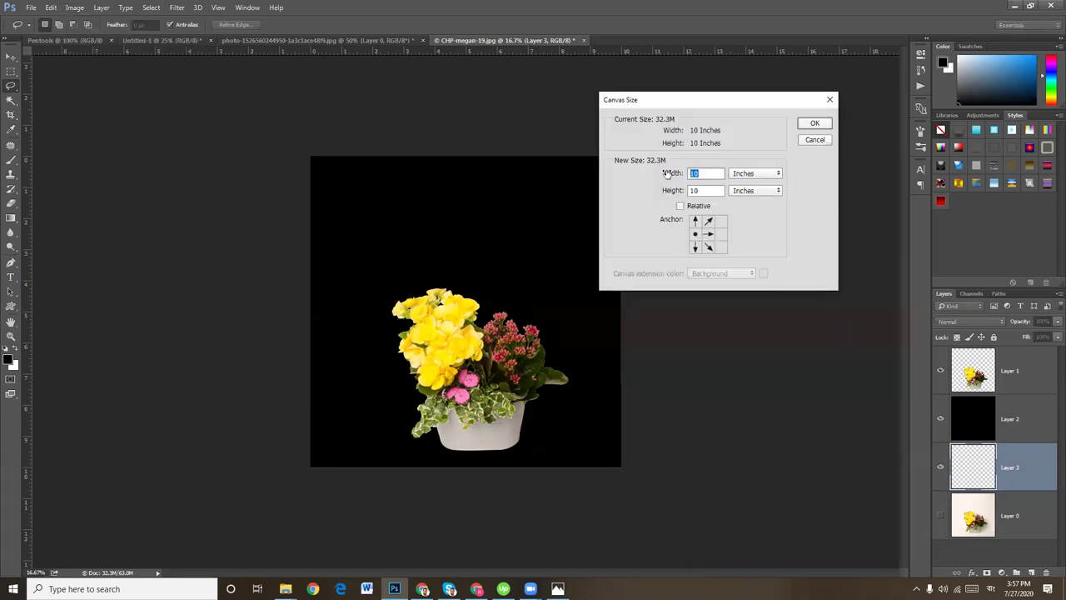
pyautogui.write('20')
pyautogui.press('Return')
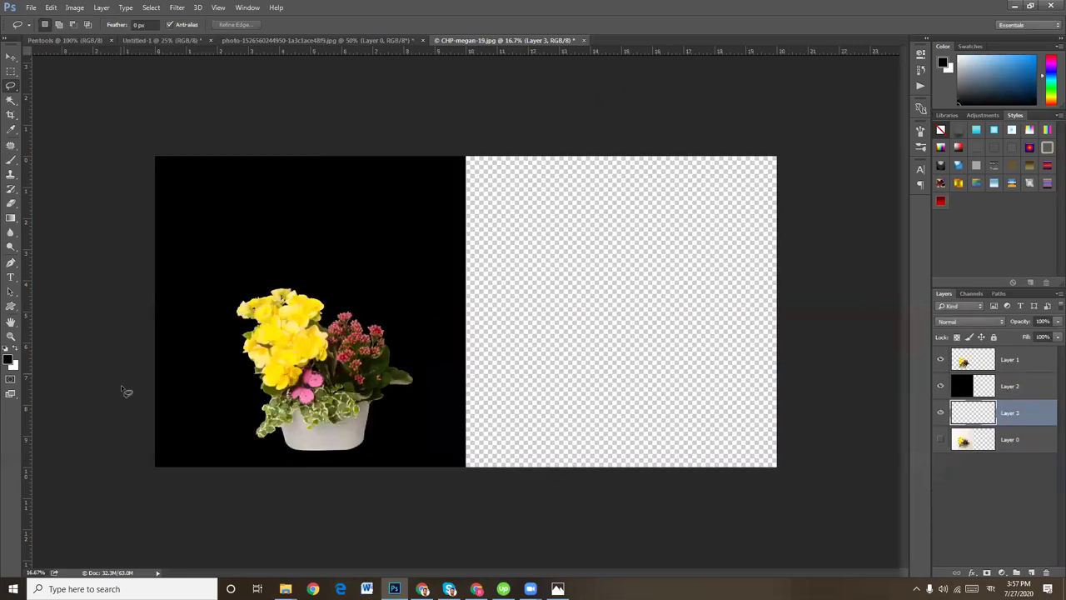
# Move the flower cutout Layer 1 and black Layer 2 onto the right half
pyautogui.click(11, 55)
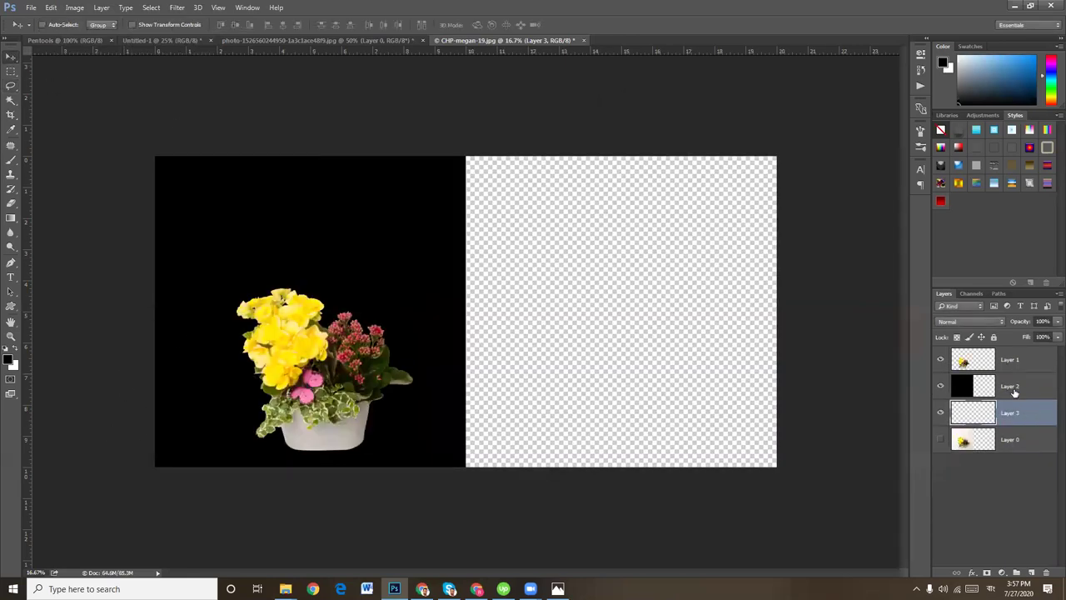
pyautogui.click(1009, 360)
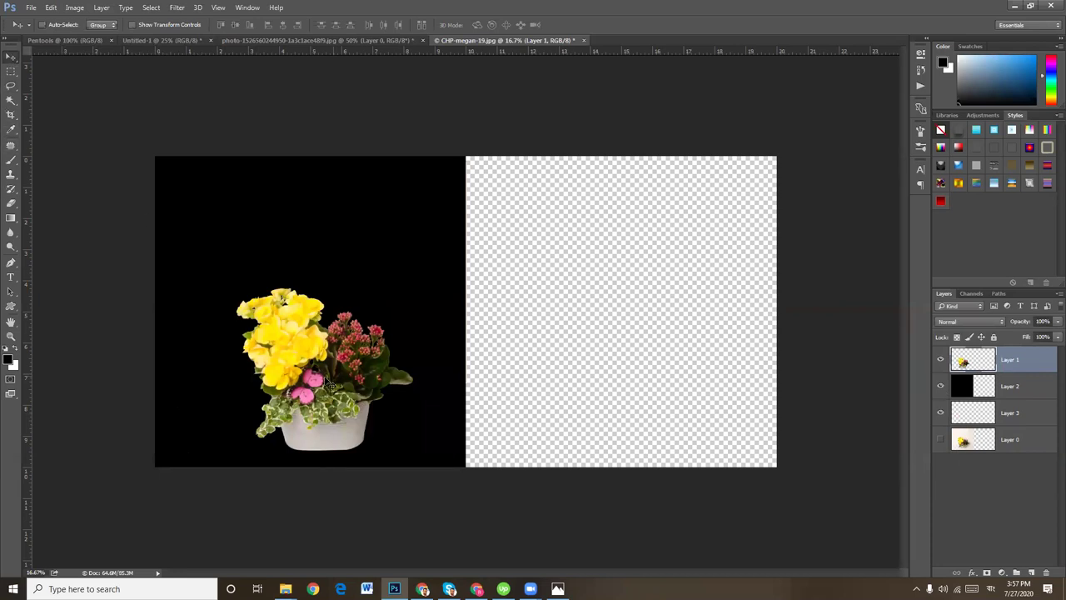
pyautogui.moveTo(331, 386); pyautogui.dragTo(627, 380)
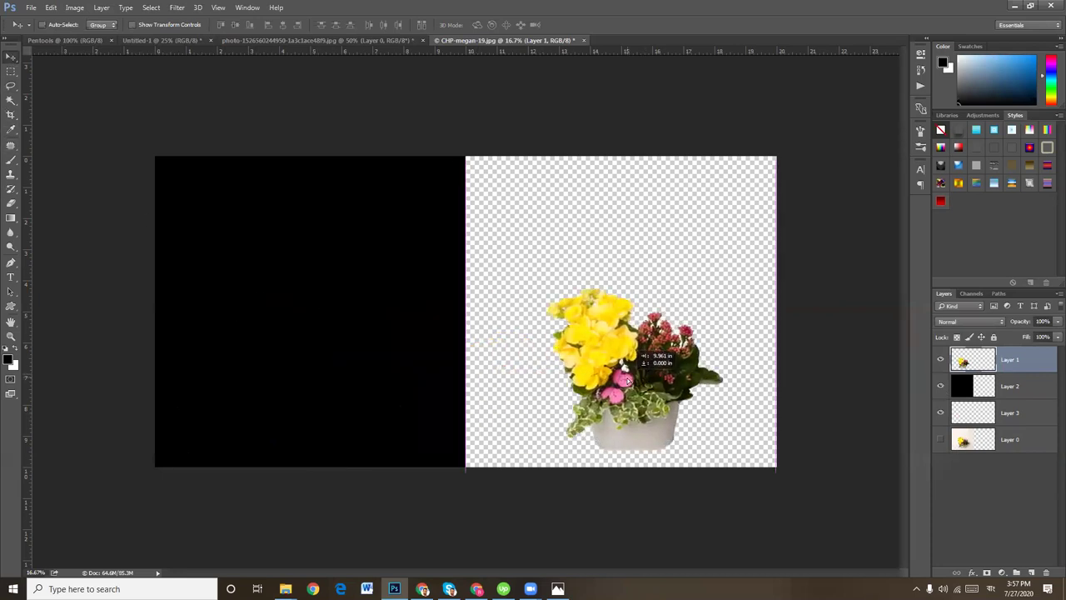
pyautogui.rightClick(394, 367)
pyautogui.click(408, 371)
pyautogui.moveTo(313, 342); pyautogui.dragTo(623, 338)
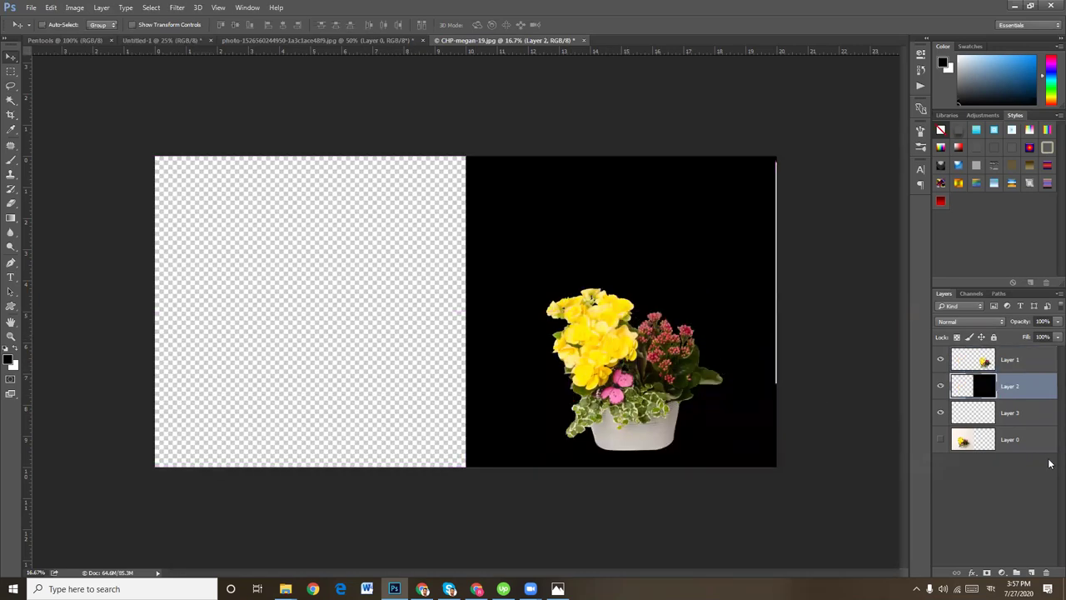
# Show the original Layer 0 at left, nudge the black layer into place, and select the right-edge strip
pyautogui.click(941, 439)
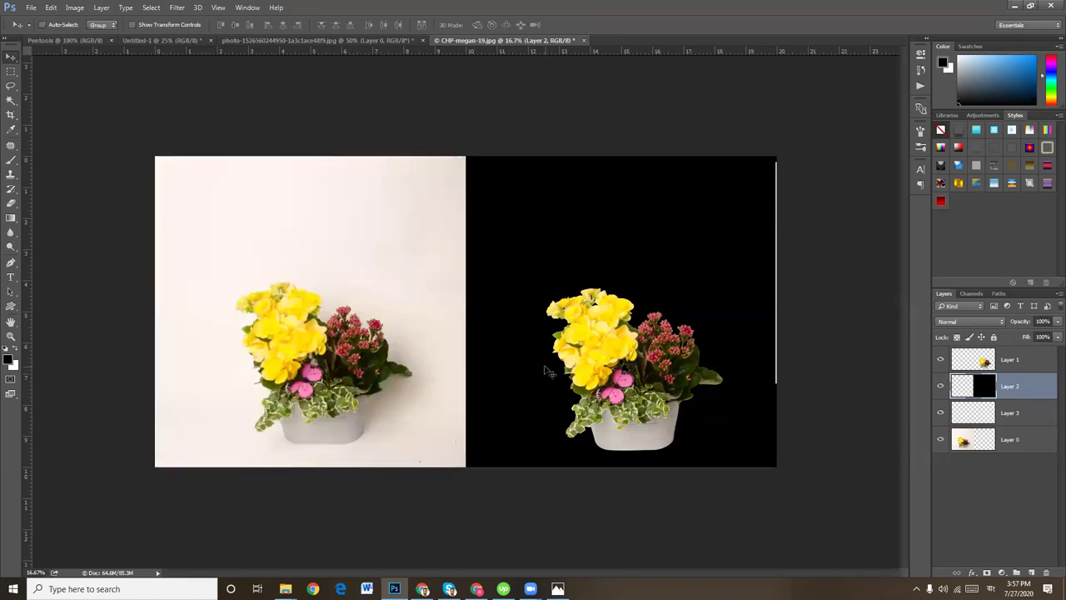
pyautogui.rightClick(710, 261)
pyautogui.click(773, 273)
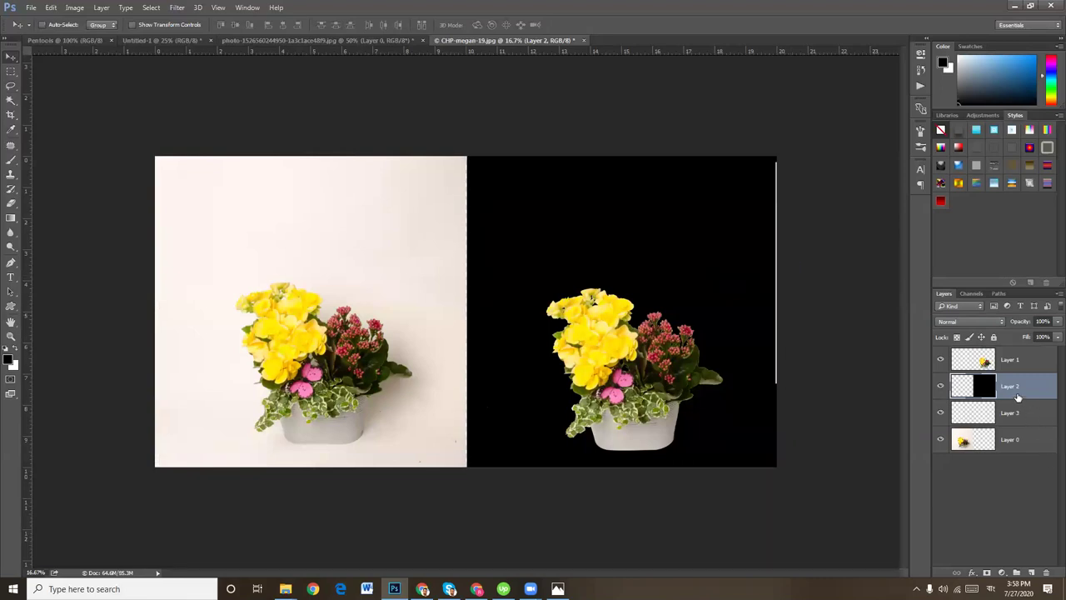
pyautogui.rightClick(710, 253)
pyautogui.click(727, 258)
pyautogui.moveTo(718, 253); pyautogui.dragTo(716, 249)
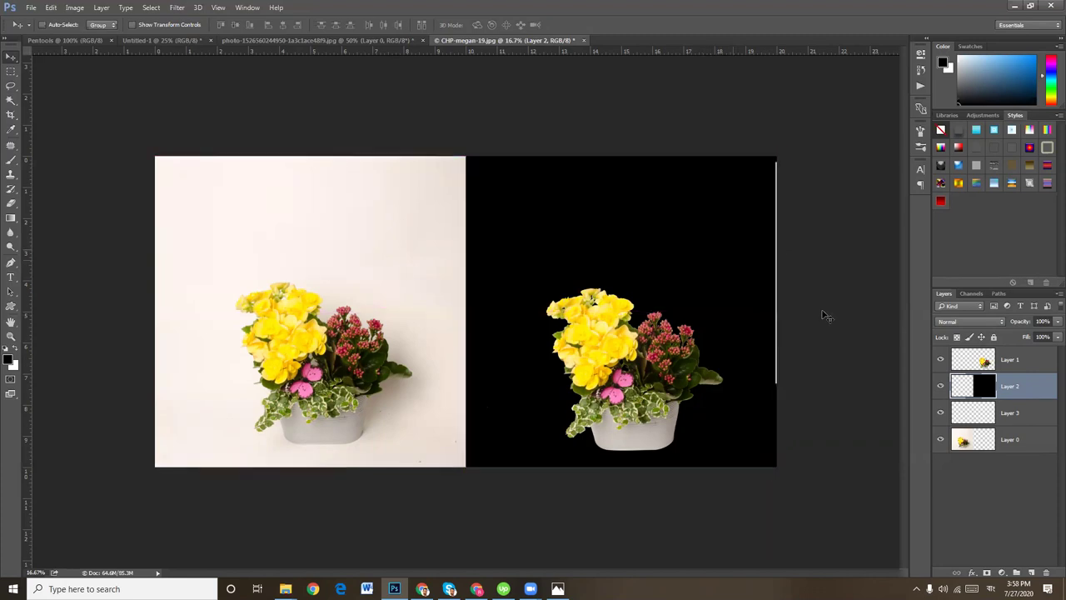
pyautogui.click(1013, 361)
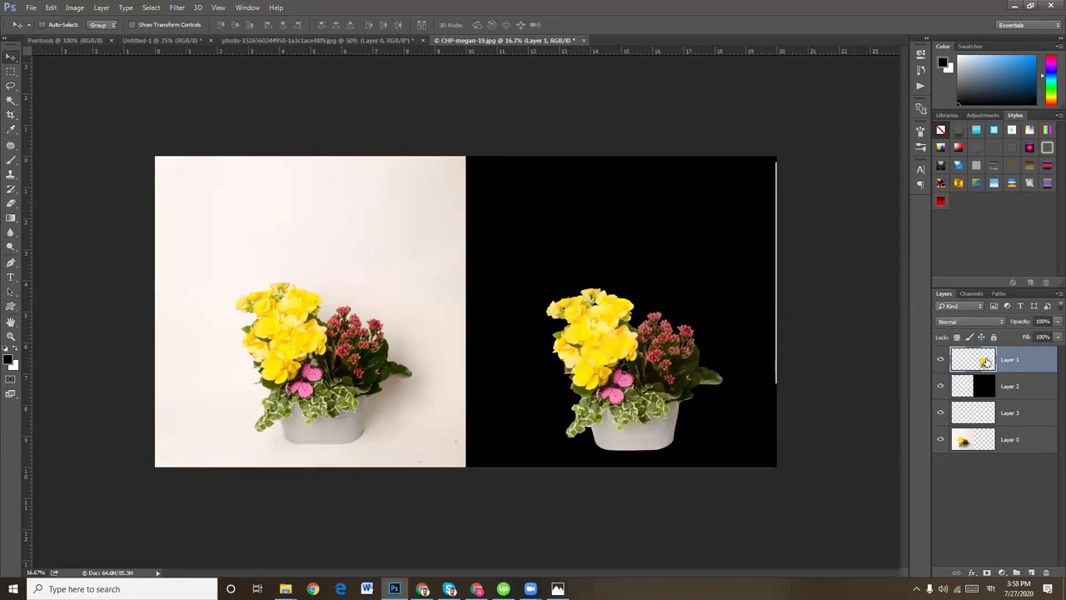
pyautogui.click(9, 73)
pyautogui.moveTo(753, 136); pyautogui.dragTo(864, 439)
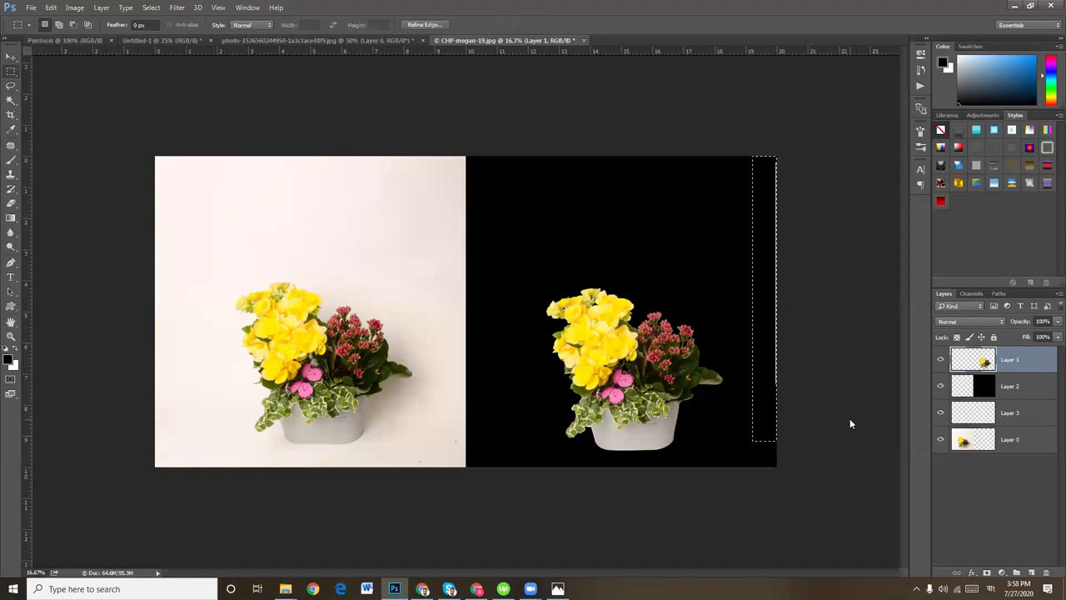
# Make and clear trial rectangular selections across the 20-inch canvas, then pick the Type tool
pyautogui.click(839, 398)
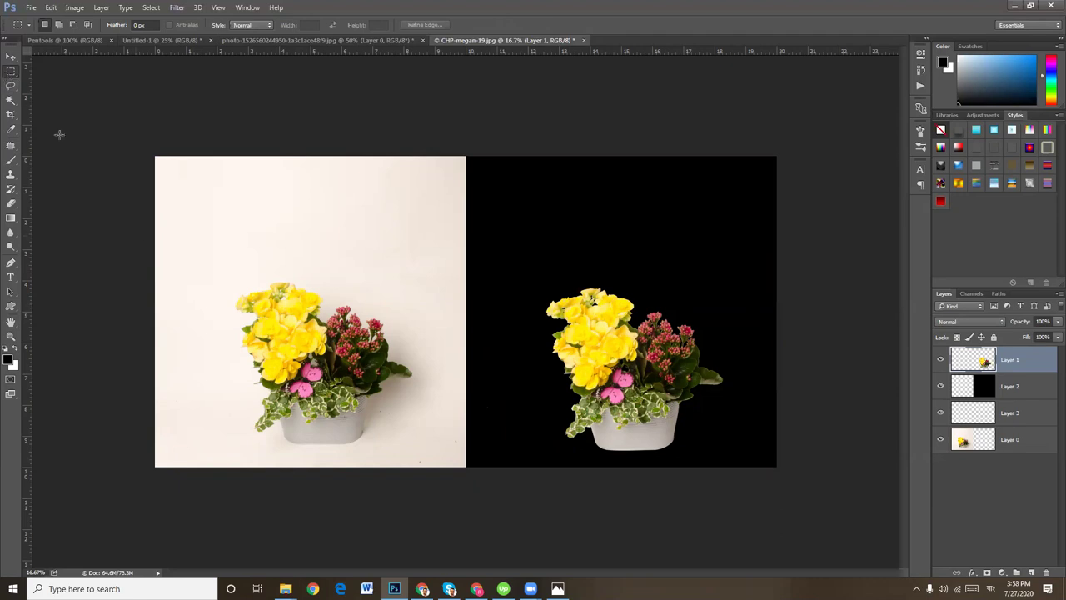
pyautogui.moveTo(145, 186); pyautogui.dragTo(899, 511)
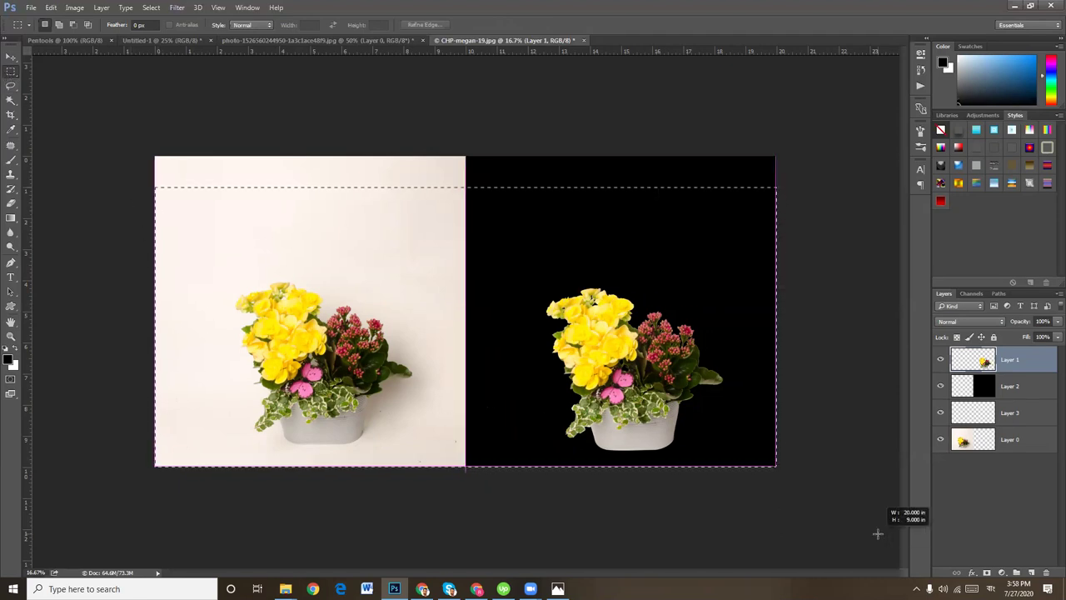
pyautogui.click(161, 219)
pyautogui.moveTo(147, 190)
pyautogui.mouseDown()
pyautogui.moveTo(902, 500)
pyautogui.moveTo(844, 493)
pyautogui.mouseUp()
pyautogui.click(838, 493)
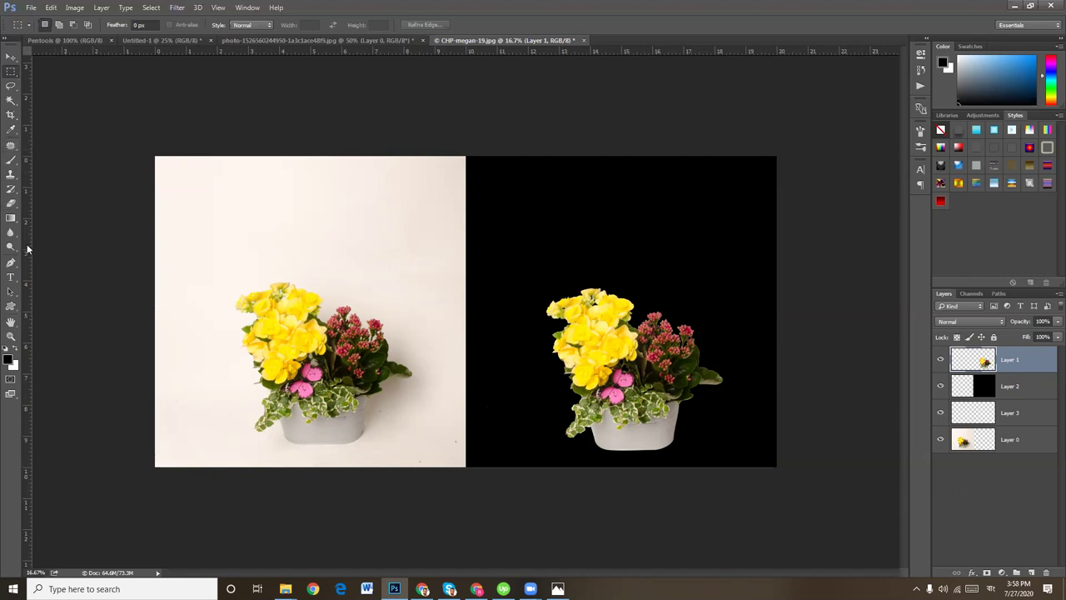
pyautogui.click(11, 277)
# Type a BEFORE label above the original pot, scale it to about 339% and nudge it up
pyautogui.click(404, 180)
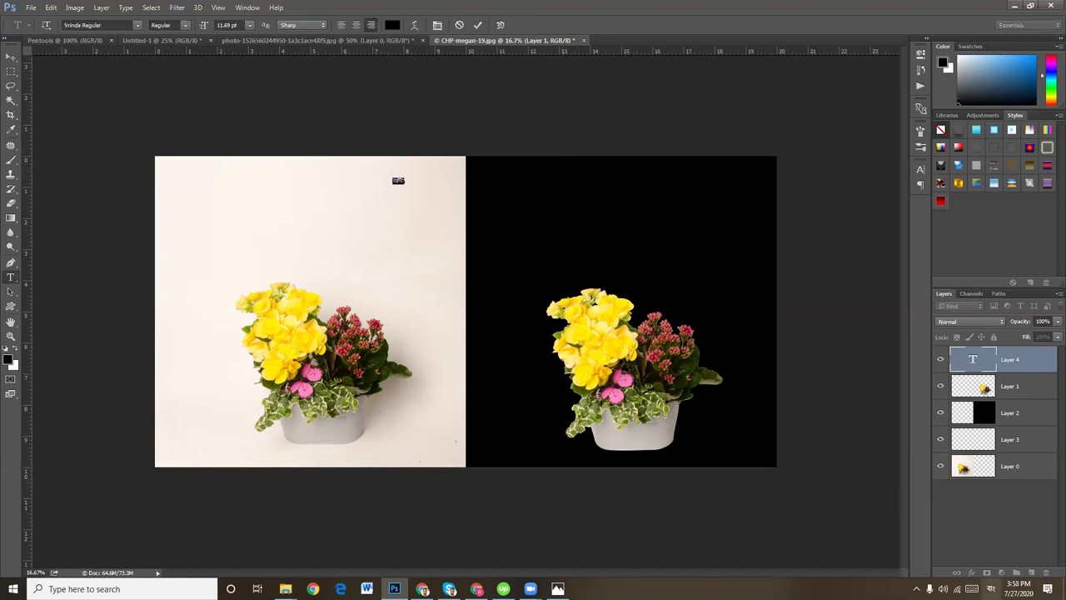
pyautogui.press('super+space')
pyautogui.click(11, 56)
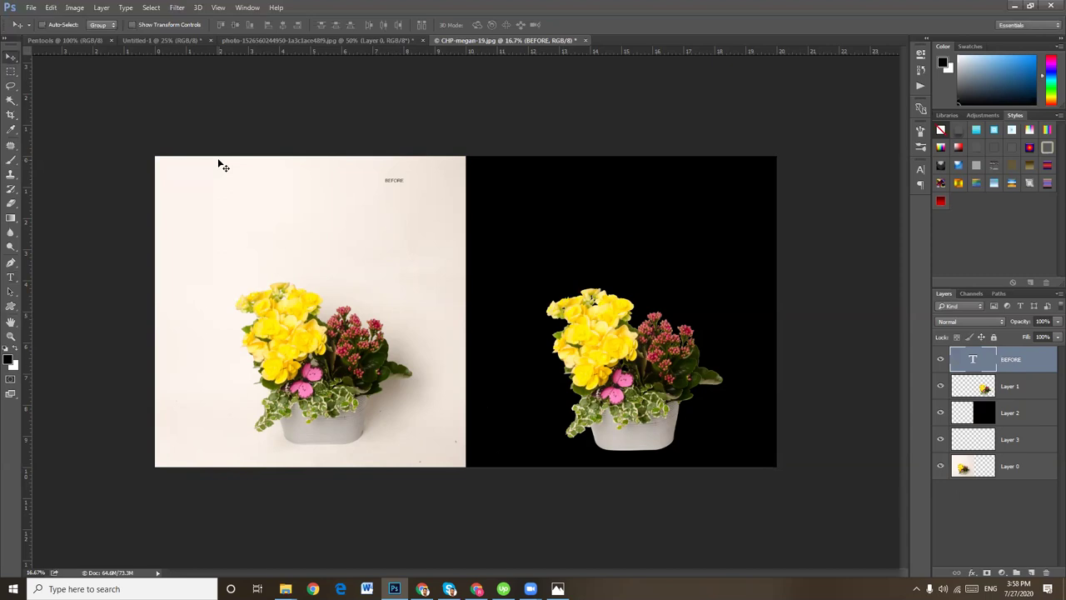
pyautogui.hotkey('ctrl', 't')
pyautogui.moveTo(405, 189); pyautogui.dragTo(463, 214)
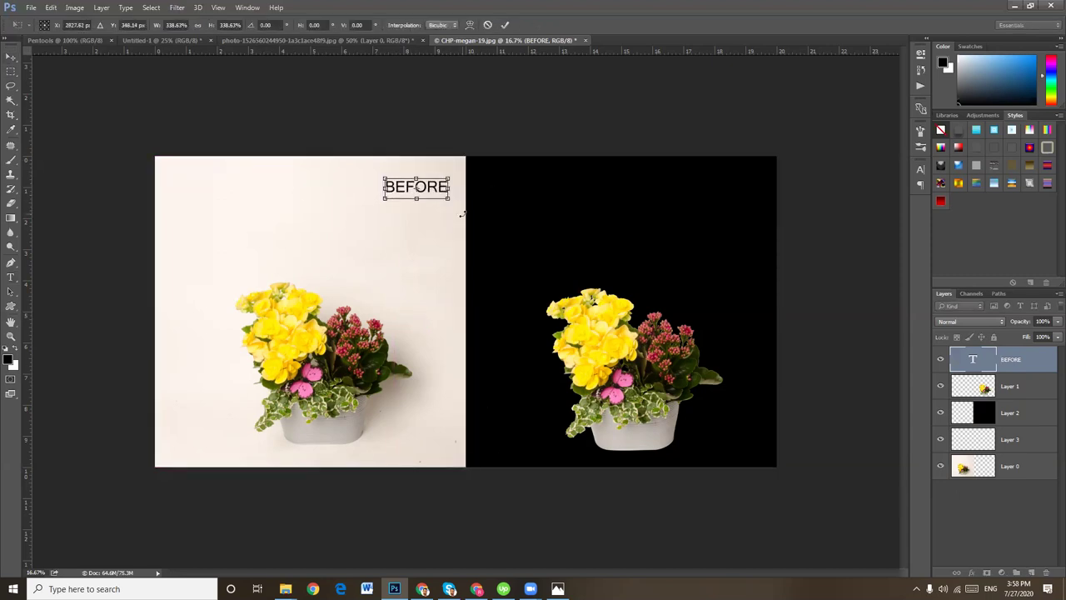
pyautogui.press('Return')
pyautogui.moveTo(430, 195); pyautogui.dragTo(429, 194)
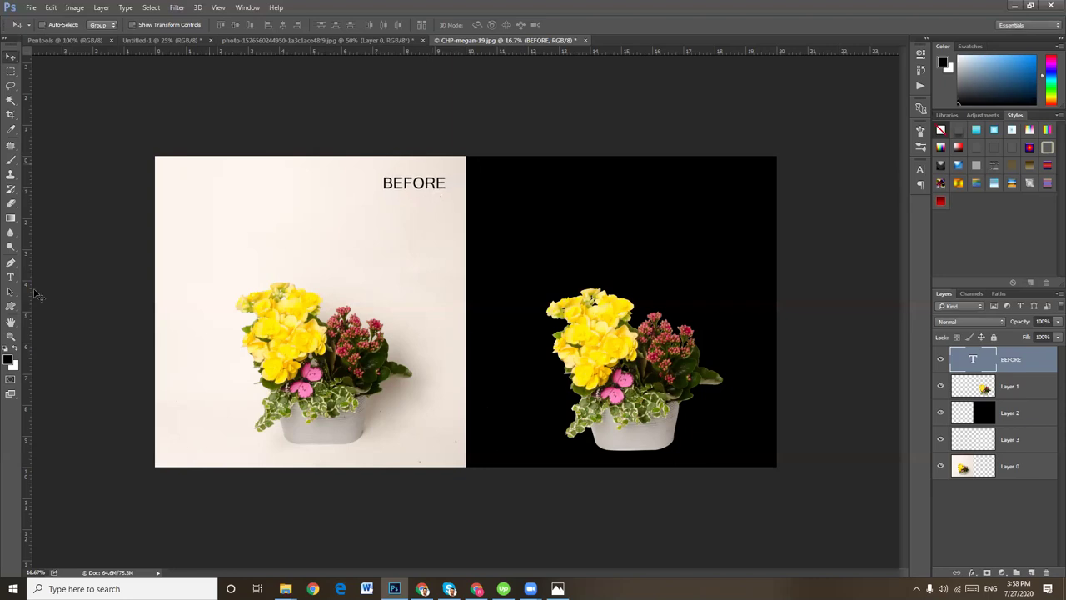
# Reduce the BEFORE text to 30.59 pt Vrinda Regular and commit it
pyautogui.click(10, 277)
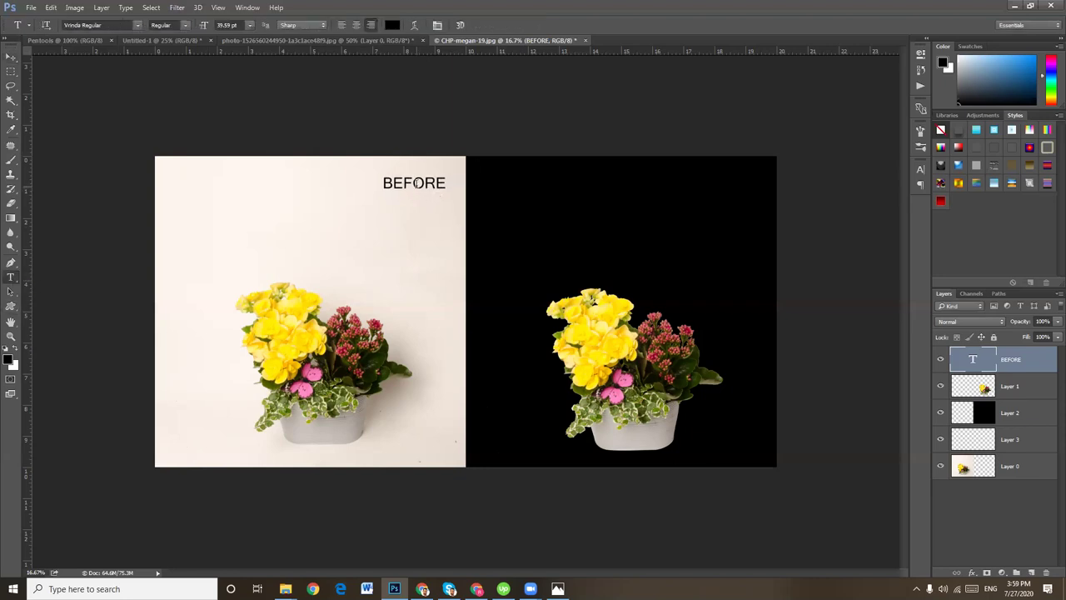
pyautogui.doubleClick(416, 183)
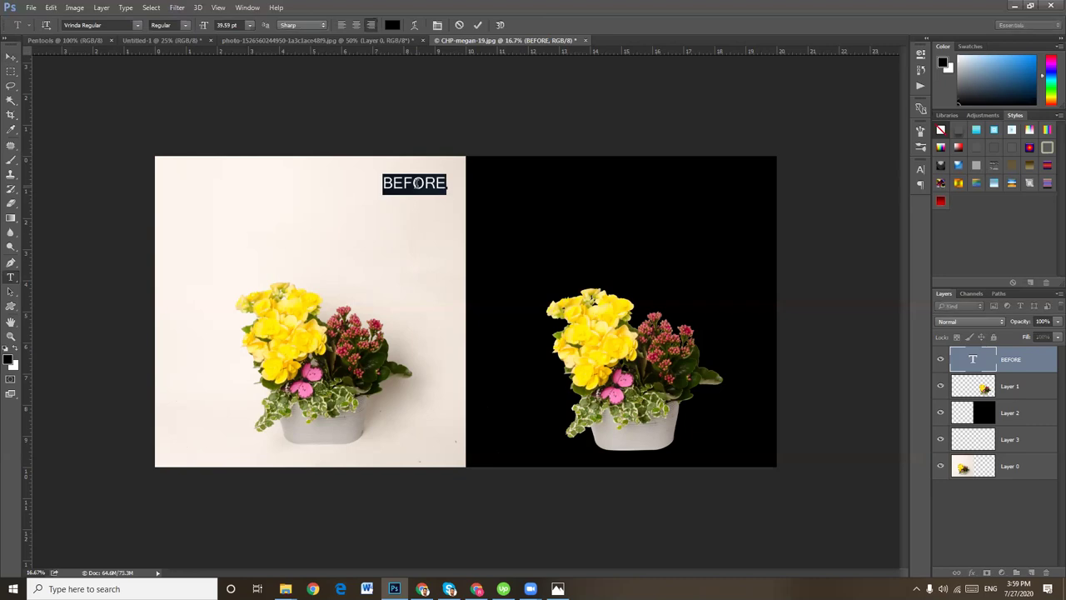
pyautogui.click(424, 182)
pyautogui.doubleClick(420, 181)
pyautogui.moveTo(201, 26); pyautogui.dragTo(200, 26)
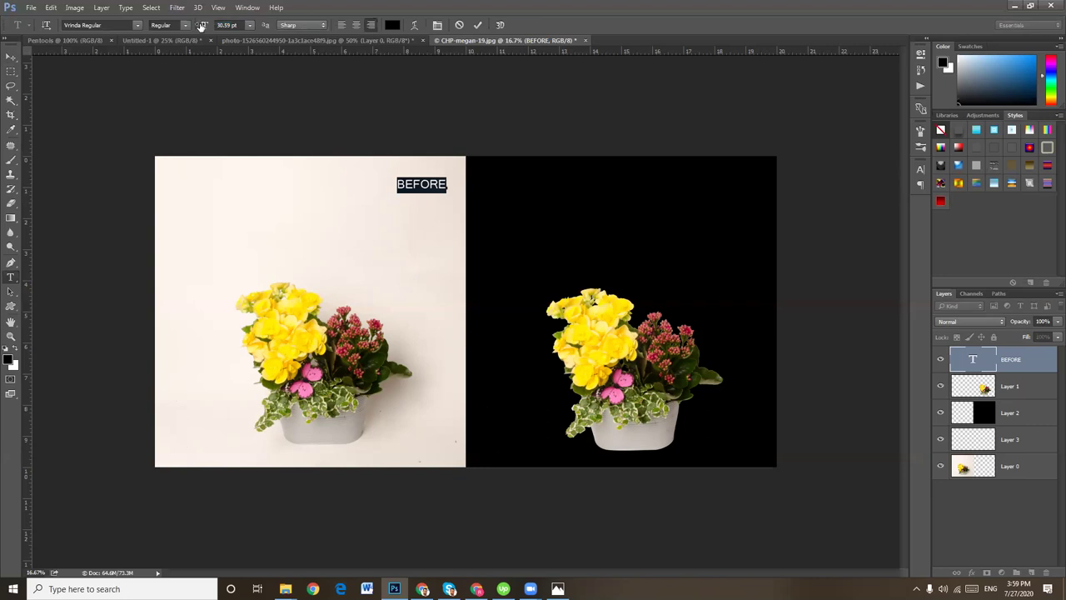
pyautogui.click(12, 57)
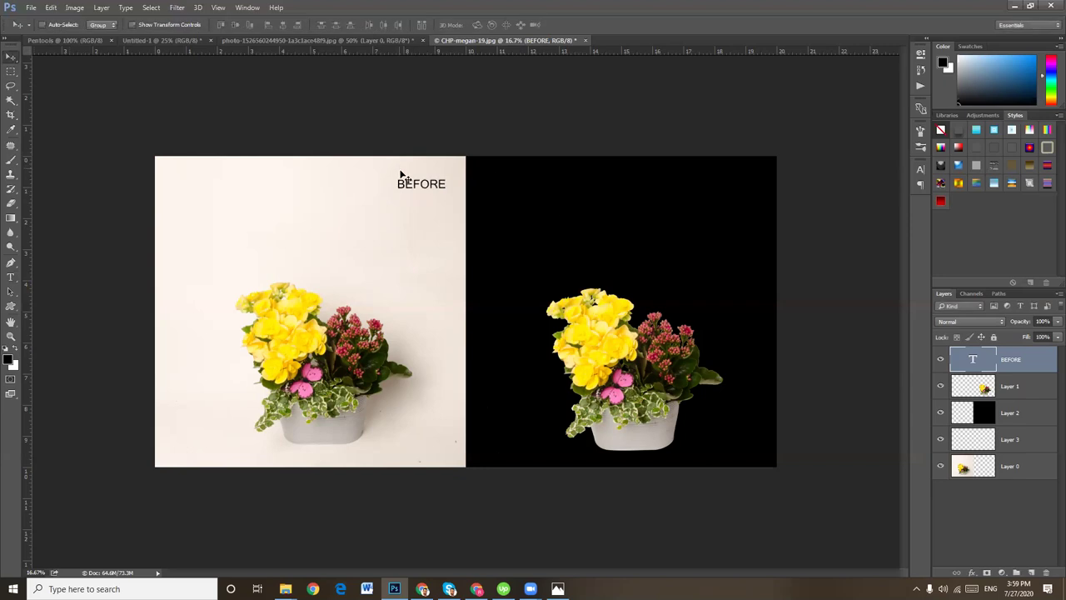
# Duplicate the BEFORE label onto the black half and retype it as AFTER
pyautogui.moveTo(439, 193); pyautogui.dragTo(507, 184)
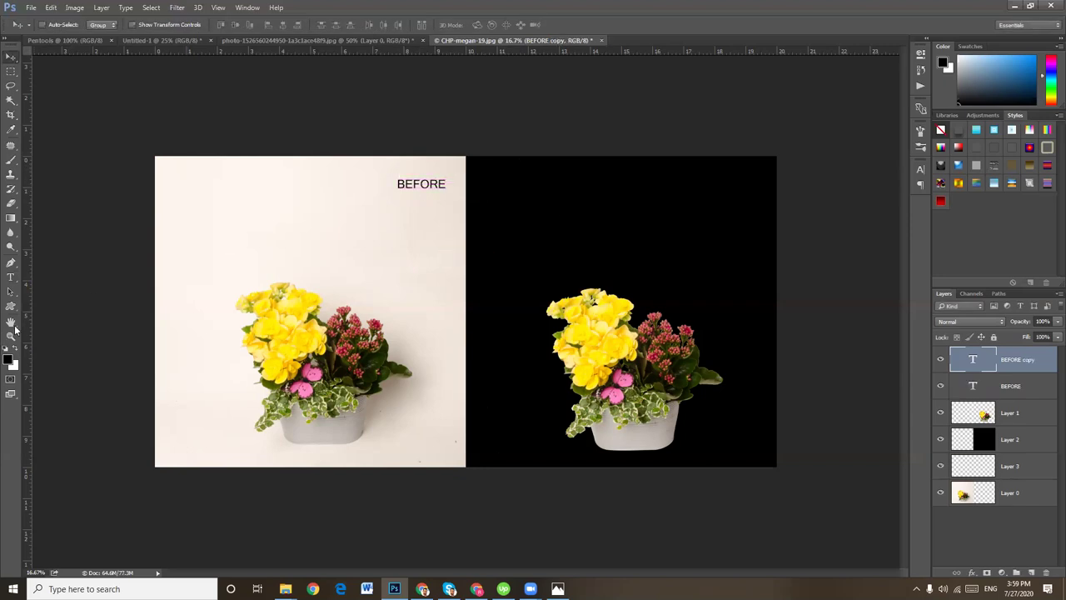
pyautogui.click(11, 277)
pyautogui.doubleClick(495, 185)
pyautogui.press('BackSpace')
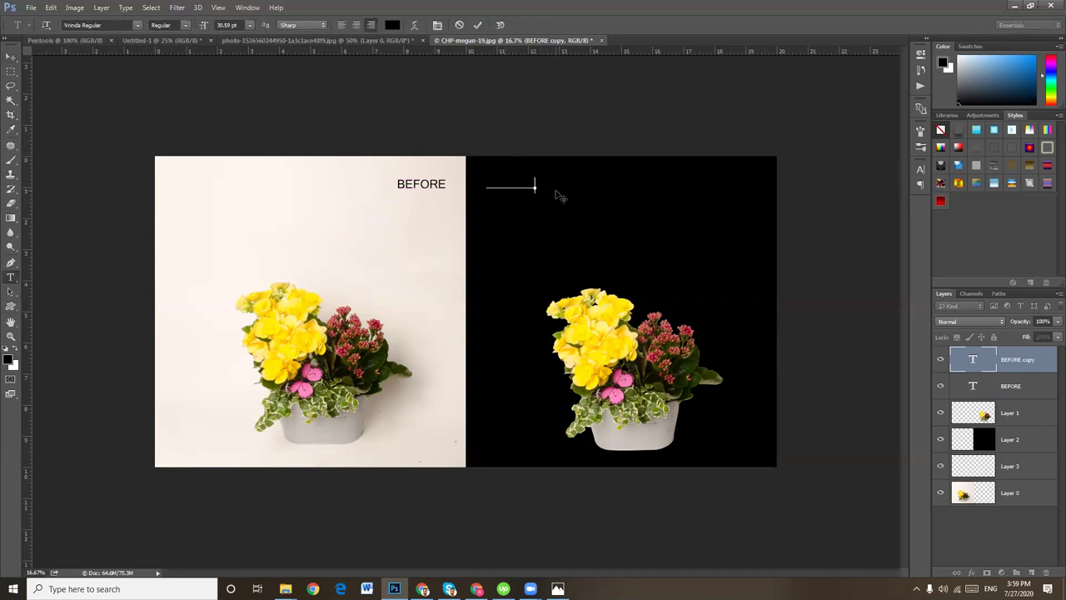
# Colour the AFTER text white and nudge it left to level with BEFORE
pyautogui.hotkey('ctrl', 'a')
pyautogui.click(392, 25)
pyautogui.click(713, 175)
pyautogui.click(966, 168)
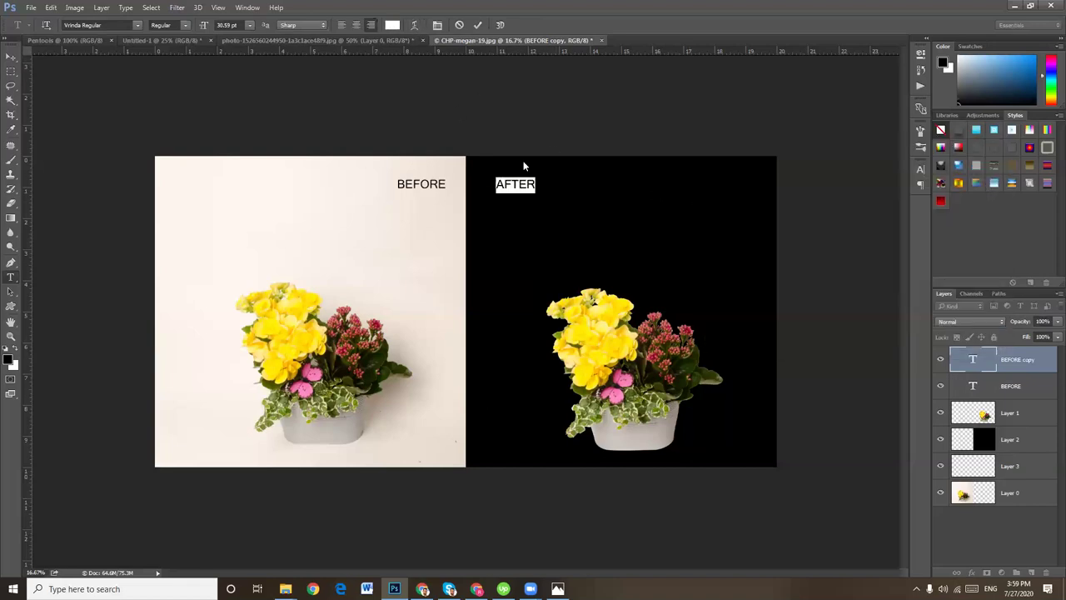
pyautogui.click(11, 56)
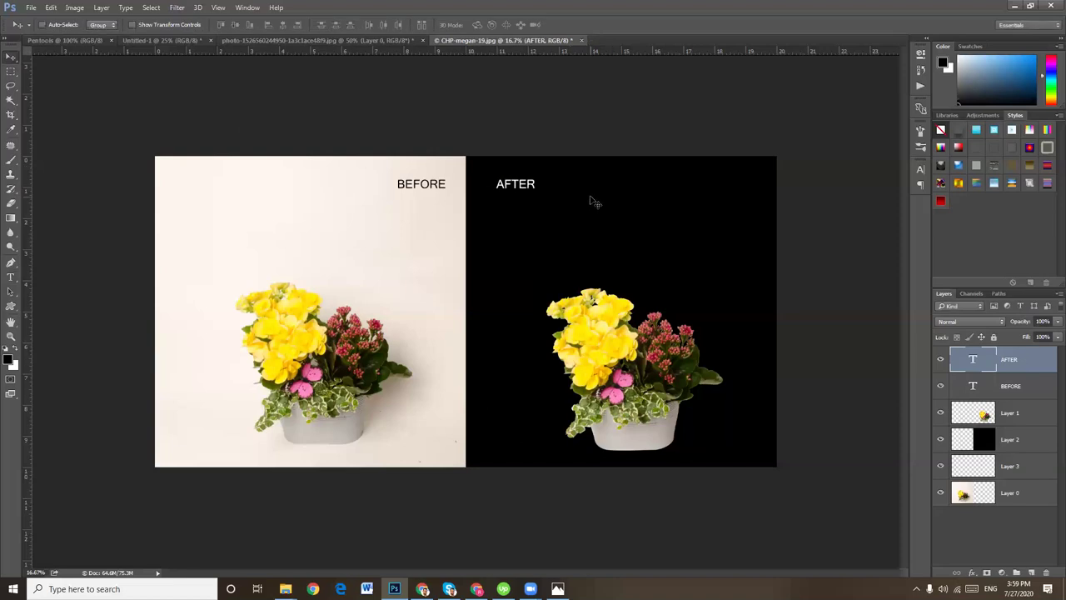
pyautogui.moveTo(564, 183); pyautogui.dragTo(562, 185)
pyautogui.hotkey('shift', 'Left')
pyautogui.hotkey('shift', 'Left')
pyautogui.hotkey('shift', 'Left')
pyautogui.hotkey('shift', 'Left')
pyautogui.hotkey('shift', 'Left')
pyautogui.hotkey('shift', 'Left')
pyautogui.hotkey('shift', 'Left')
# Show the History panel listing the New Type Layer, Edit Type Layer and Nudge states
pyautogui.click(922, 72)
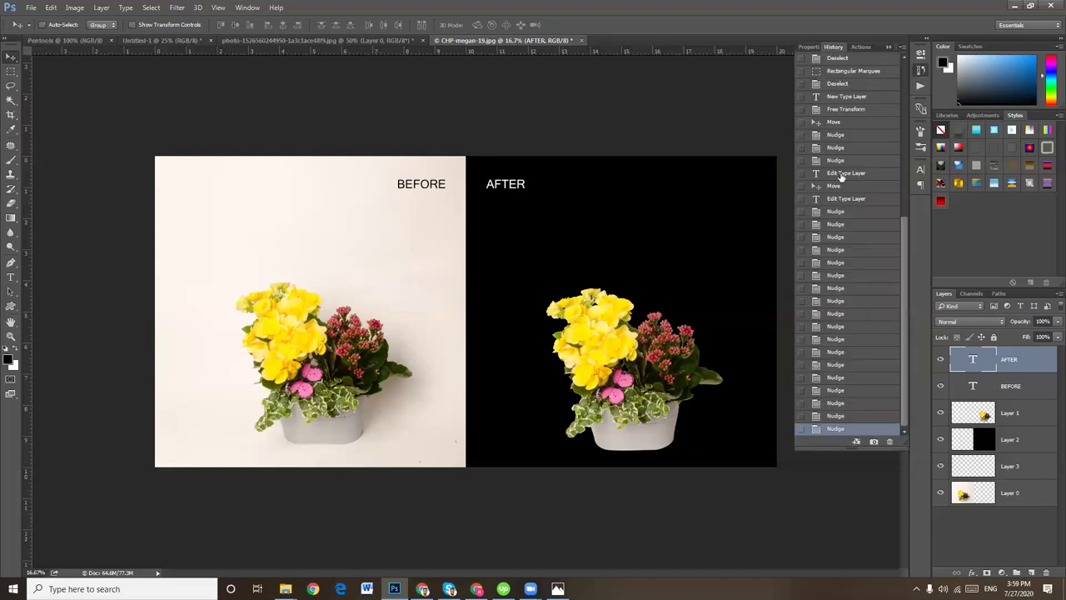
pyautogui.scroll(1, 837, 200)
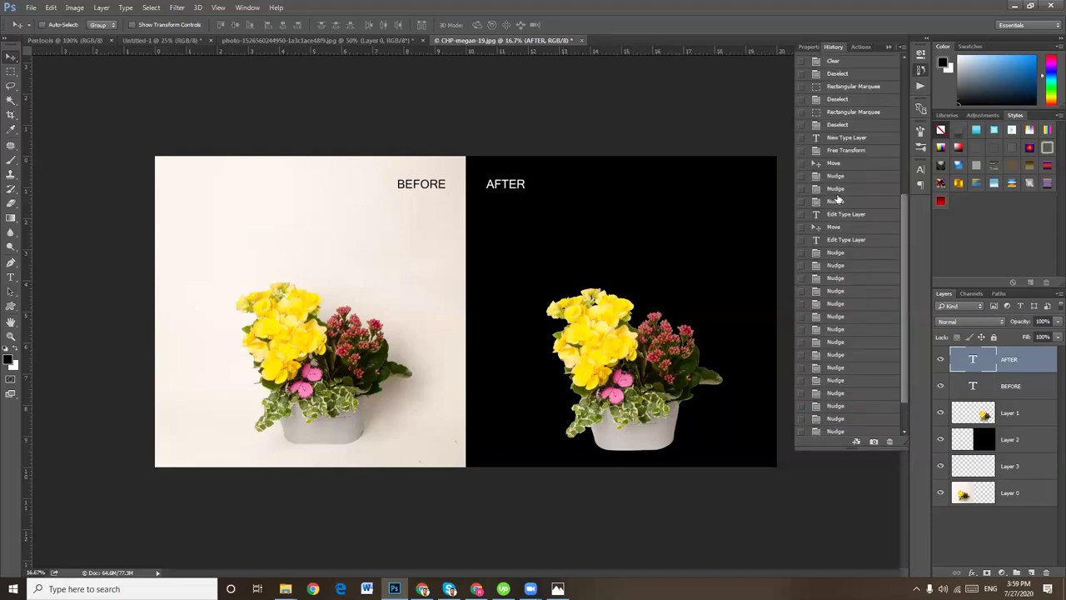
pyautogui.scroll(-1, 837, 199)
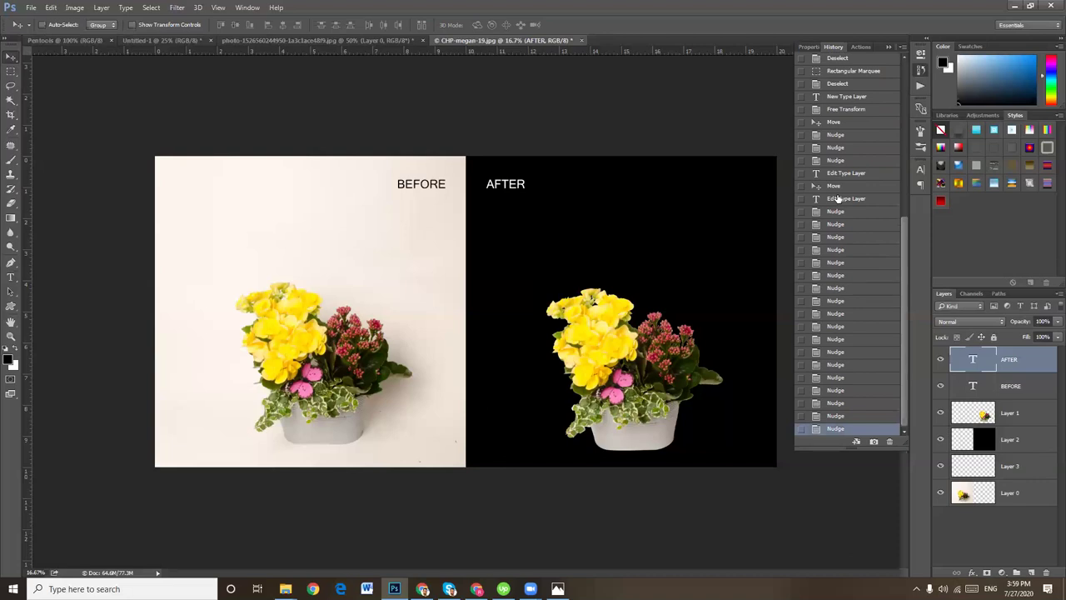
# Save the Work Path in the Paths panel under the name Path 1
pyautogui.click(999, 293)
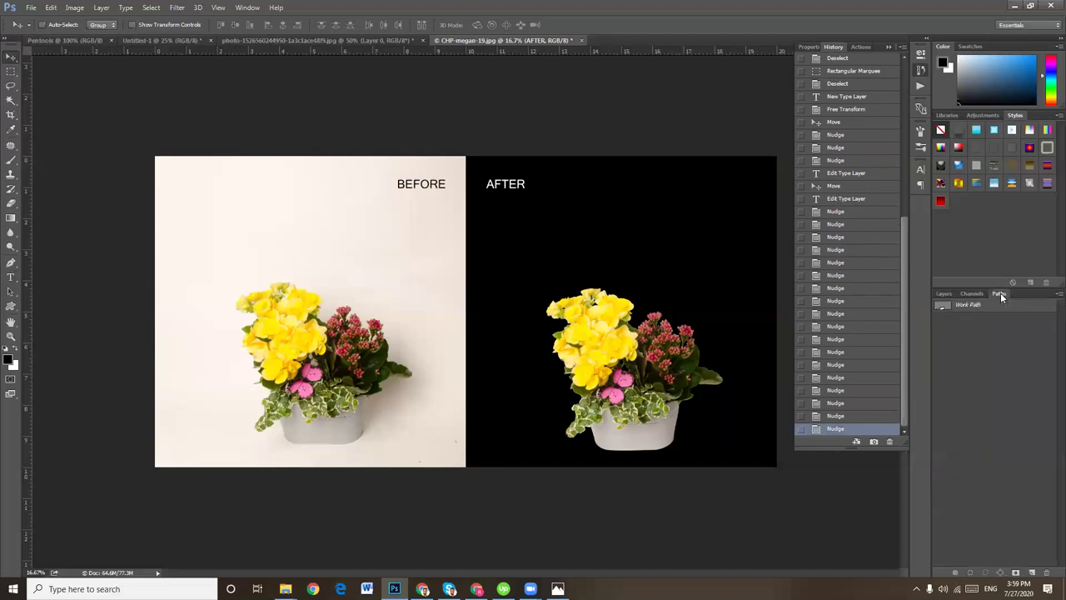
pyautogui.click(943, 310)
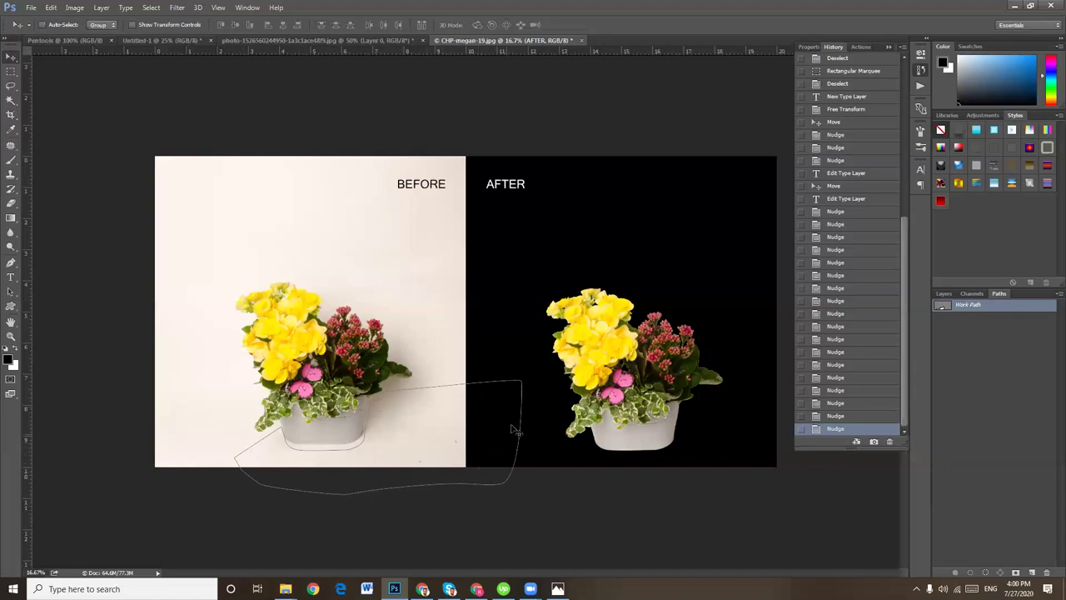
pyautogui.rightClick(981, 304)
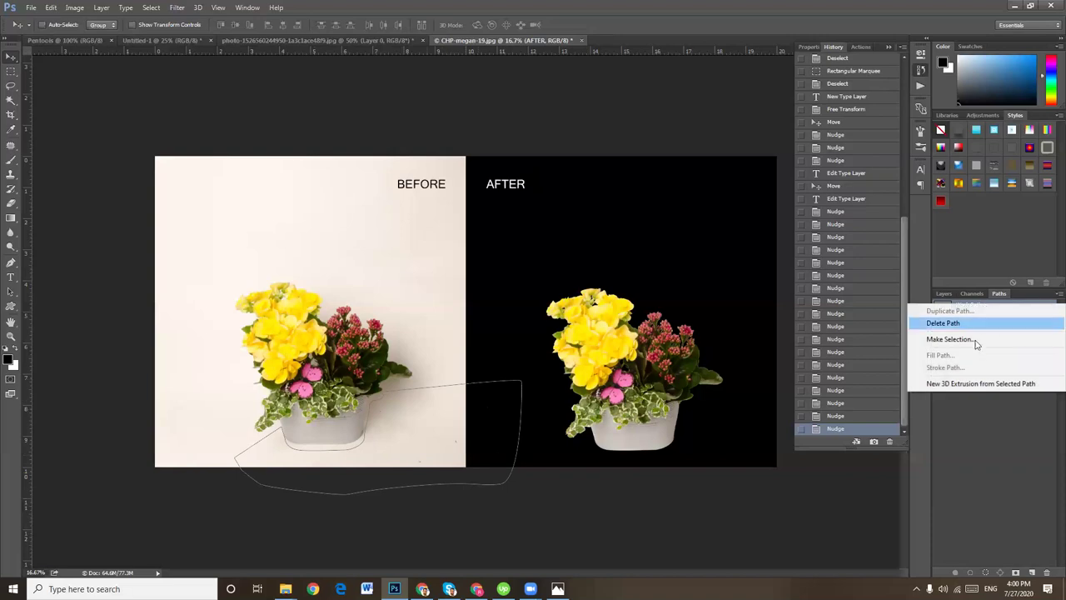
pyautogui.click(1017, 475)
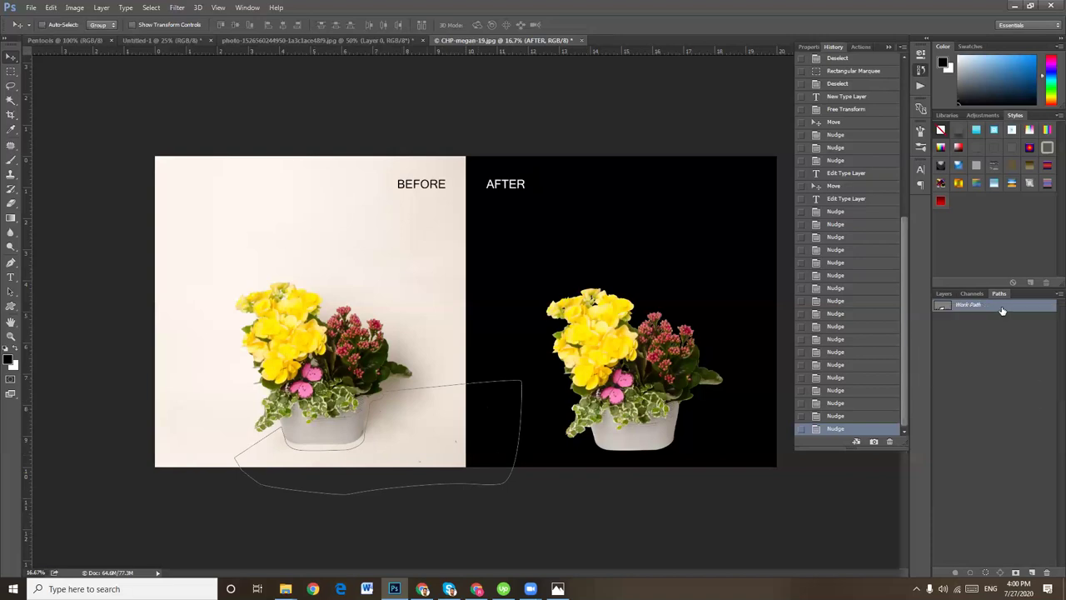
pyautogui.doubleClick(1002, 310)
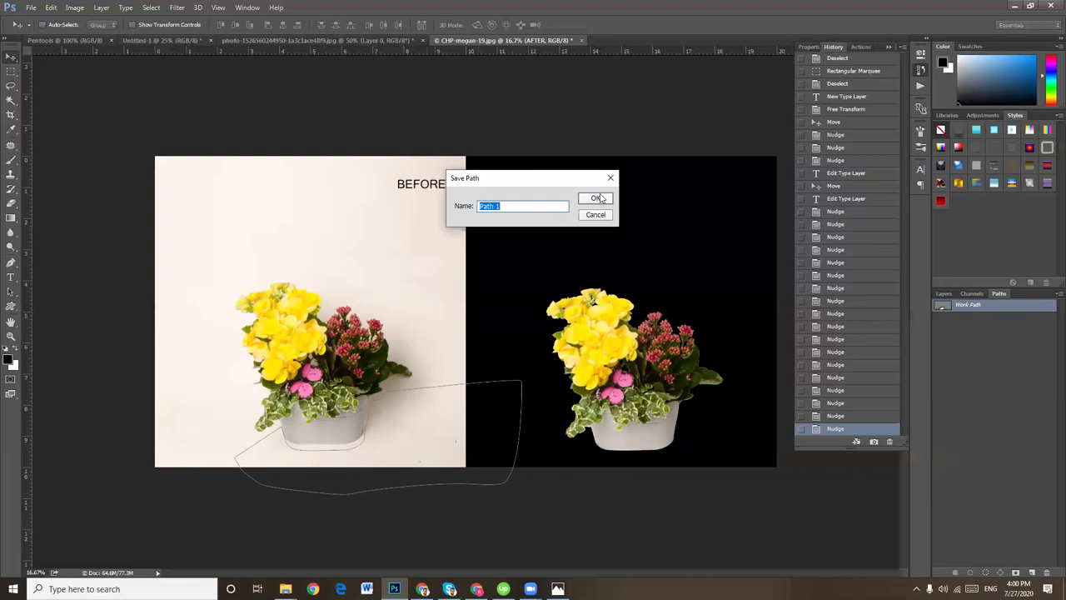
pyautogui.click(596, 201)
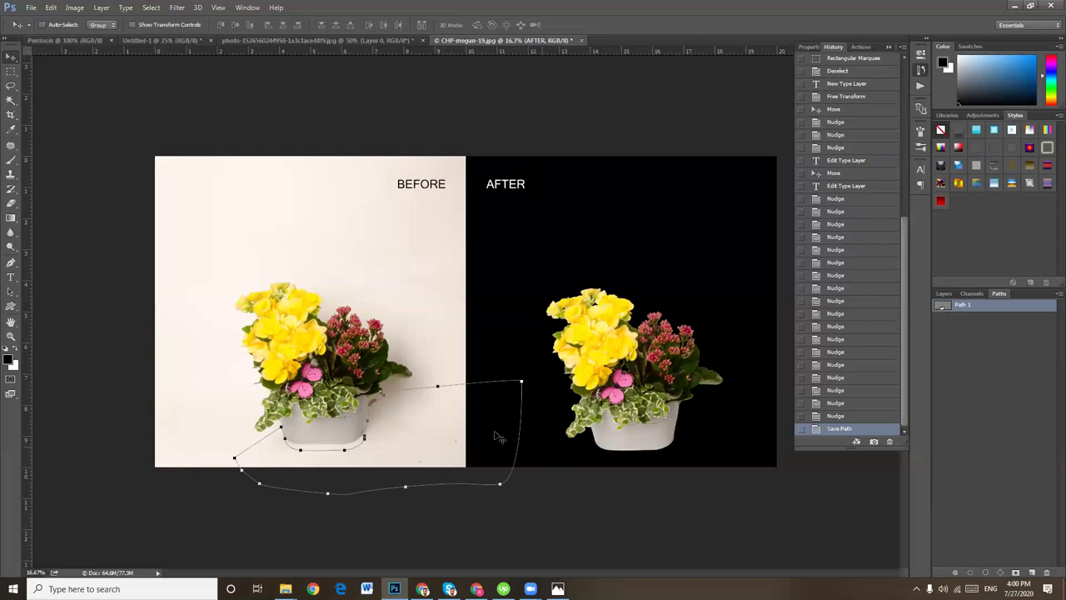
# Move Path 1 slightly up and delete its top anchor and upper segments
pyautogui.click(12, 292)
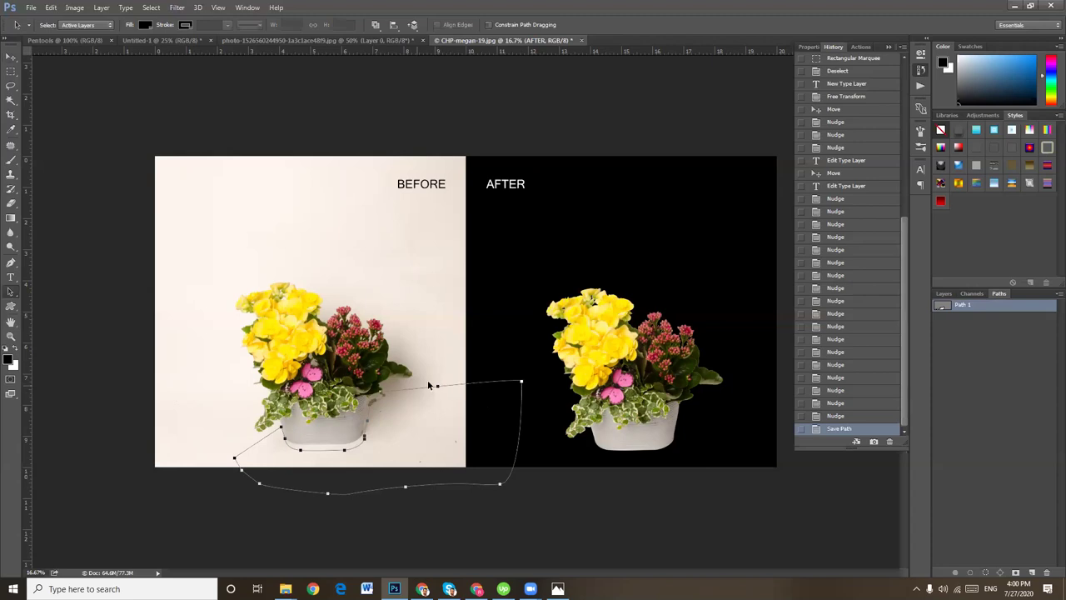
pyautogui.hotkey('ctrl', '+')
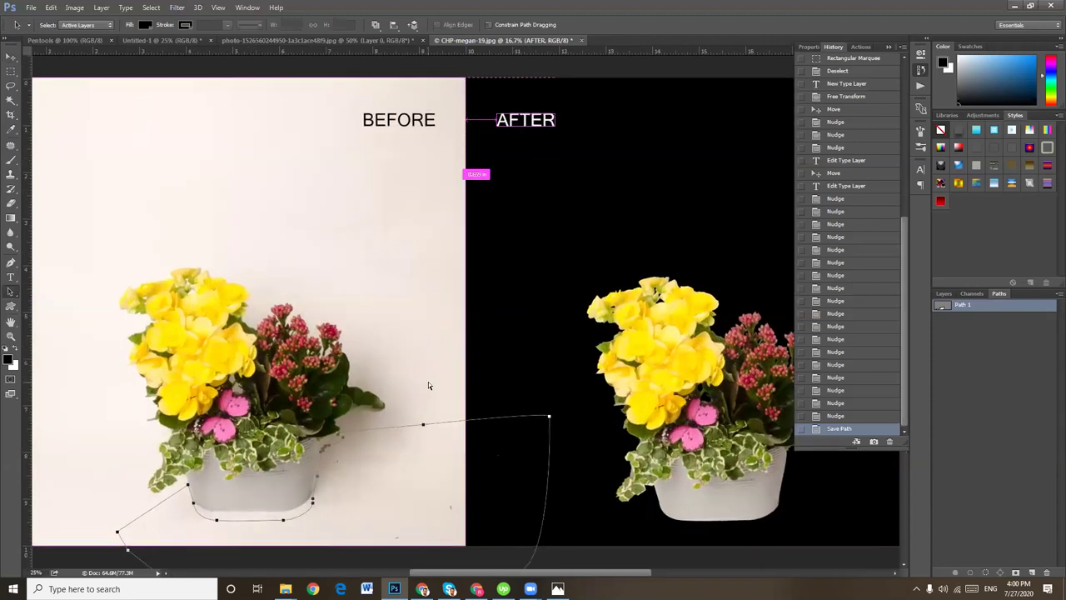
pyautogui.hotkey('ctrl', '+')
pyautogui.scroll(-3, 420, 389)
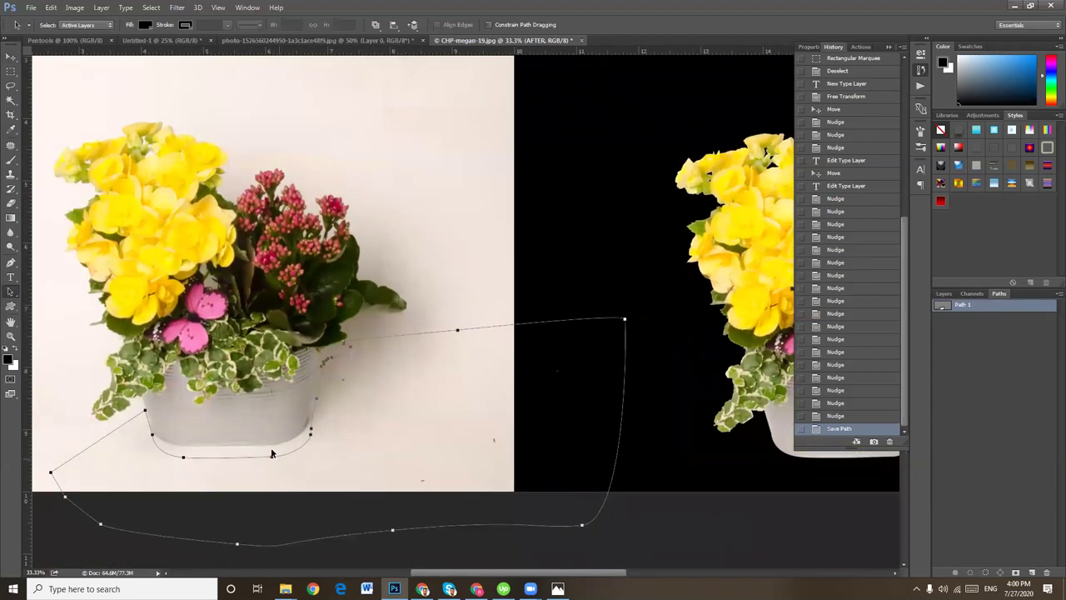
pyautogui.moveTo(291, 454); pyautogui.dragTo(290, 446)
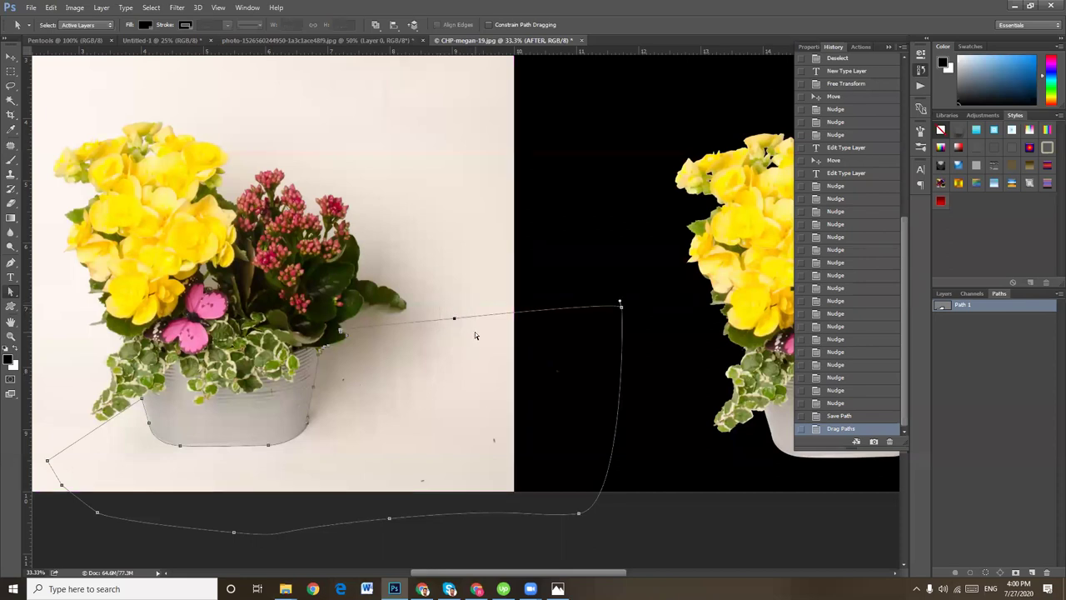
pyautogui.press('Delete')
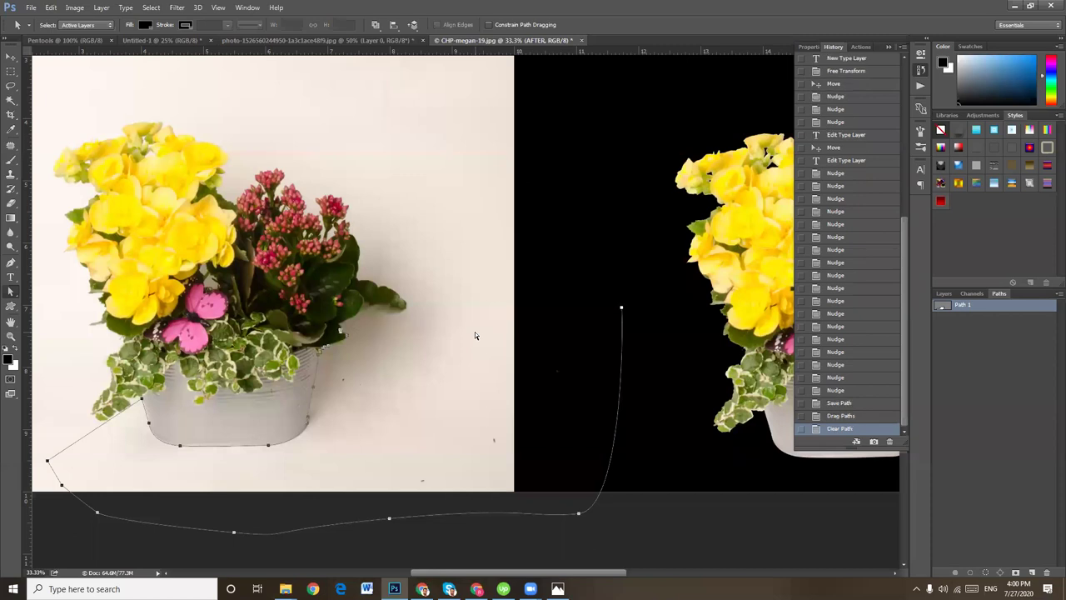
pyautogui.click(10, 262)
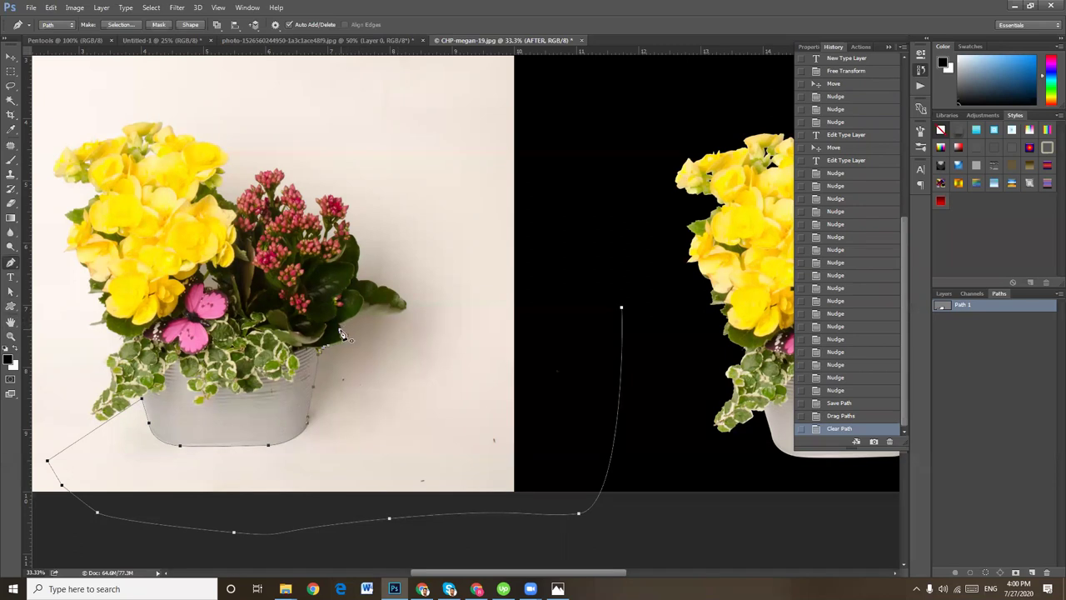
# Trace the pen path along the leaf's lower edge and close it
pyautogui.click(342, 334)
pyautogui.hotkey('ctrl', '+')
pyautogui.hotkey('ctrl', '+')
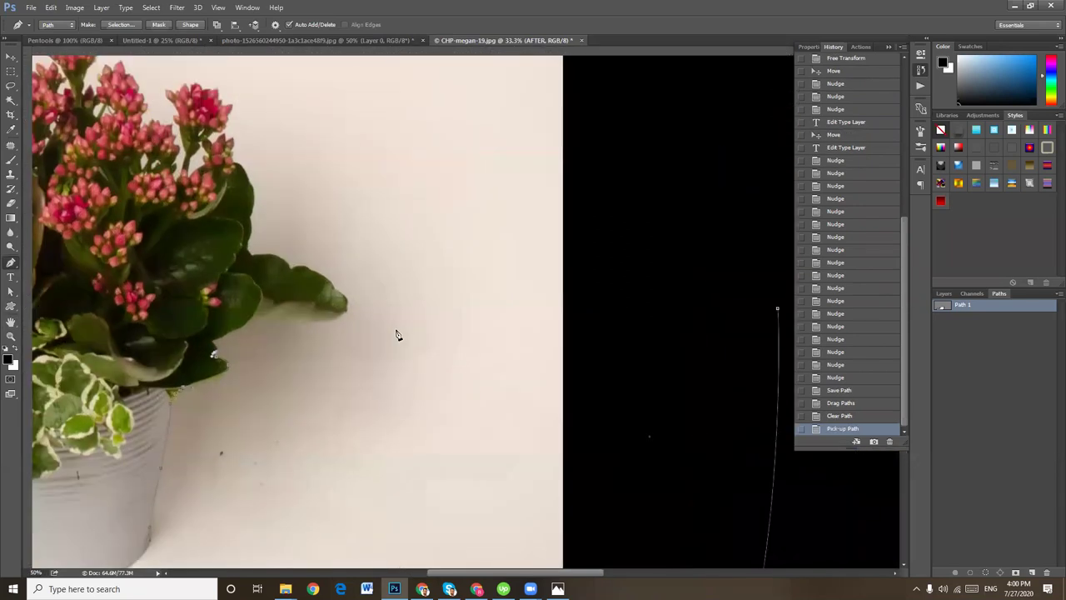
pyautogui.click(211, 344)
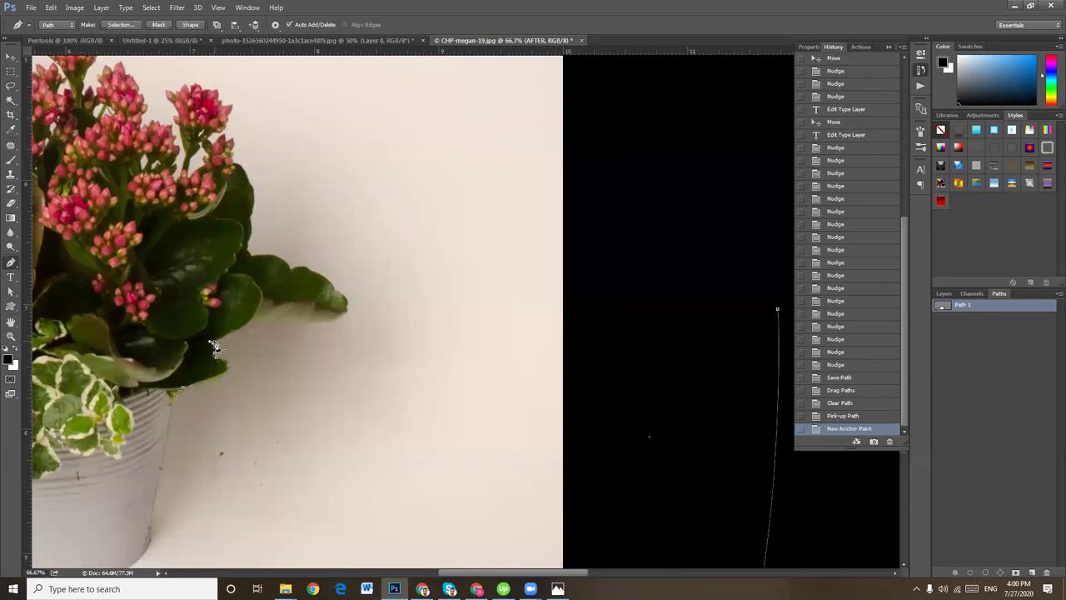
pyautogui.click(214, 343)
pyautogui.click(246, 331)
pyautogui.click(251, 327)
pyautogui.click(281, 324)
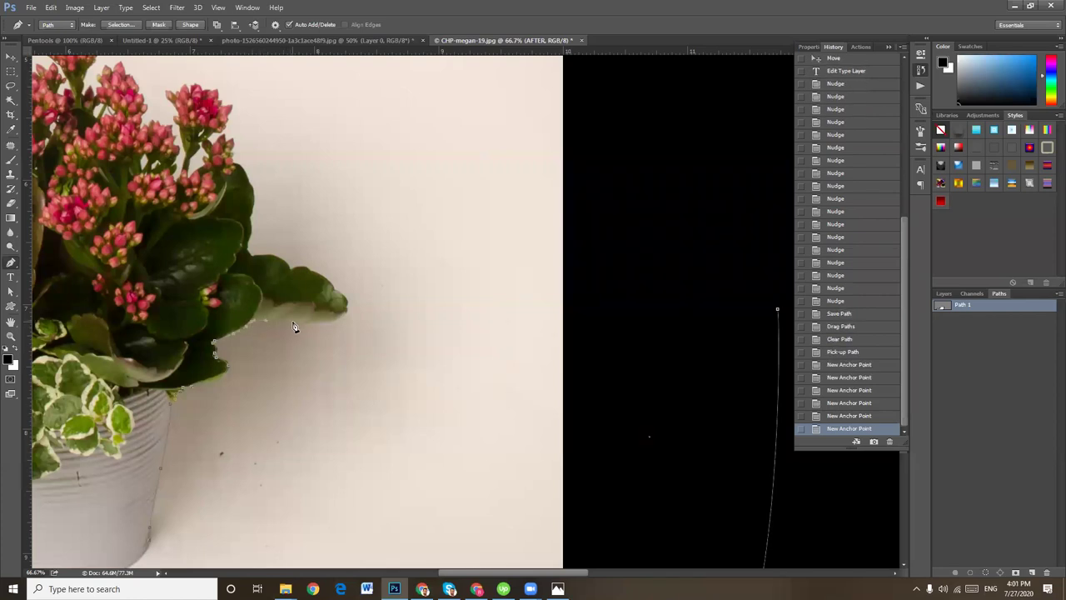
pyautogui.click(313, 324)
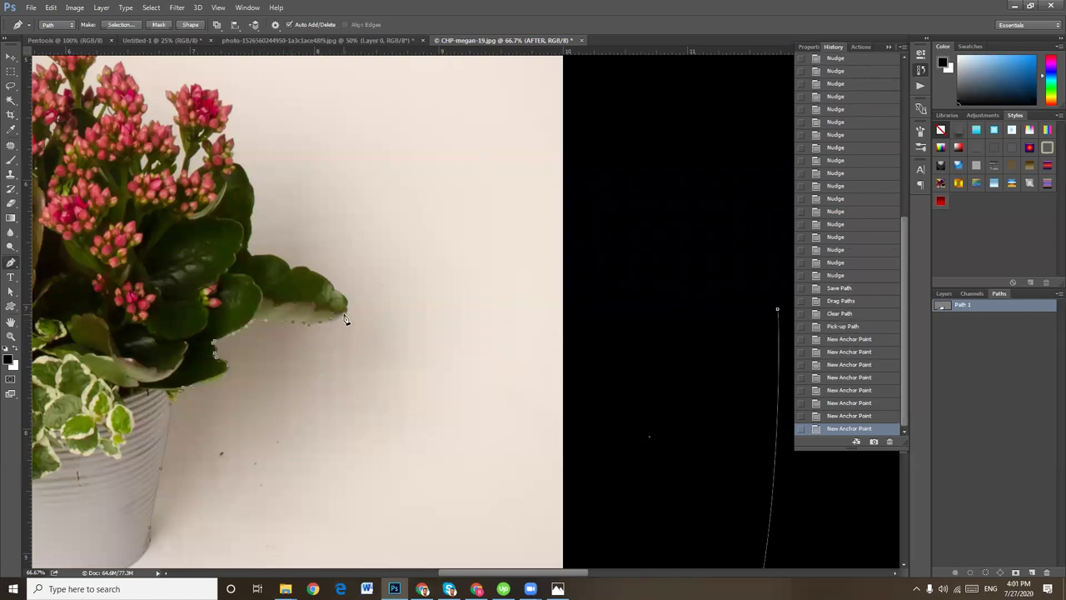
pyautogui.click(348, 312)
pyautogui.click(780, 315)
pyautogui.hotkey('ctrl', 'z')
pyautogui.click(778, 312)
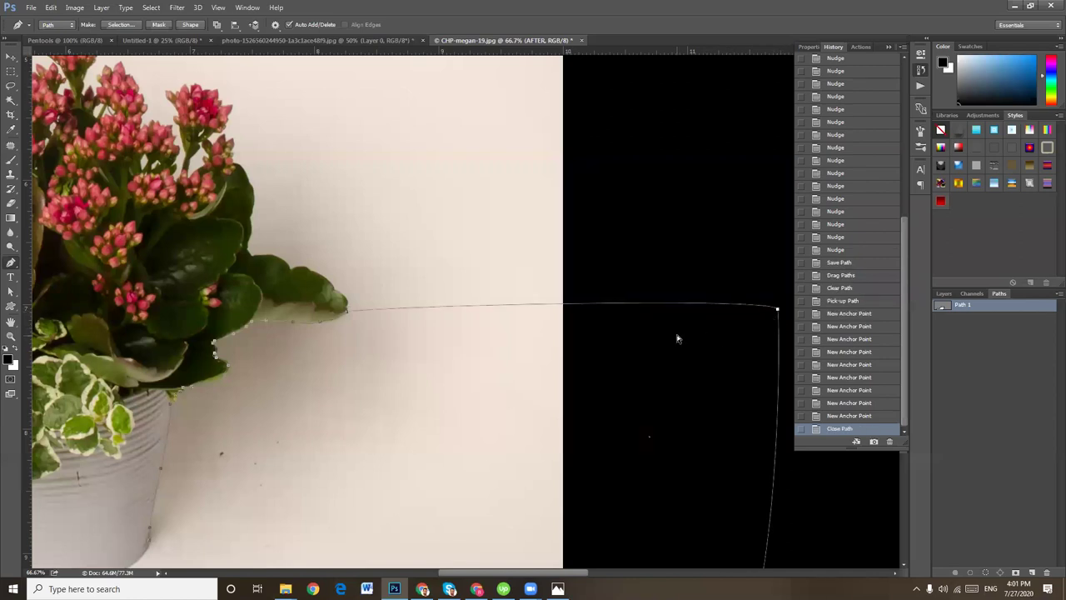
pyautogui.hotkey('ctrl', '-')
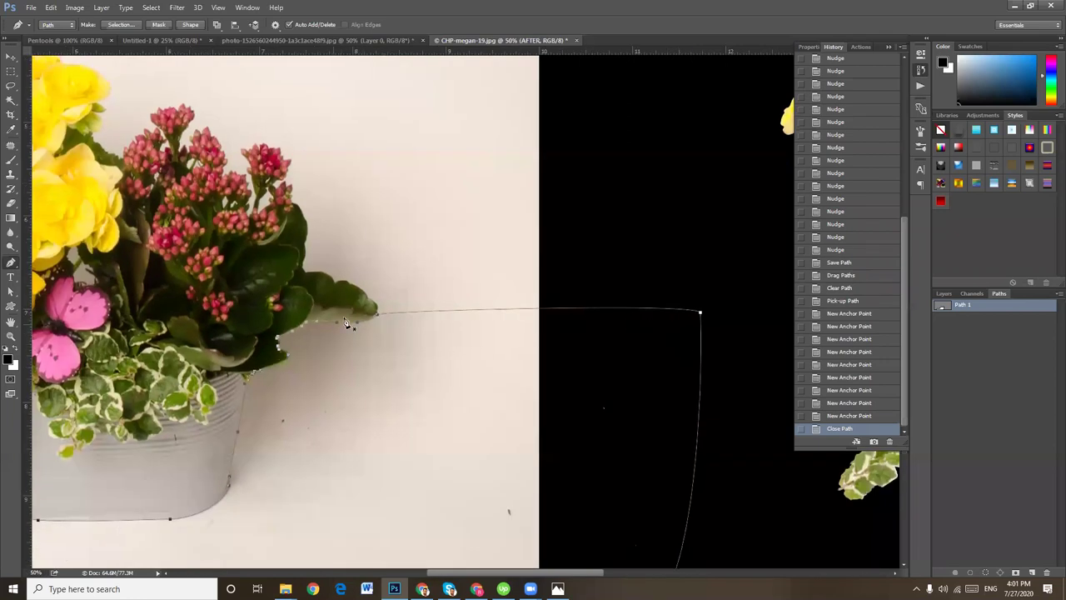
# Add two anchors on the straight stretch over white and delete that segment
pyautogui.click(480, 310)
pyautogui.click(509, 310)
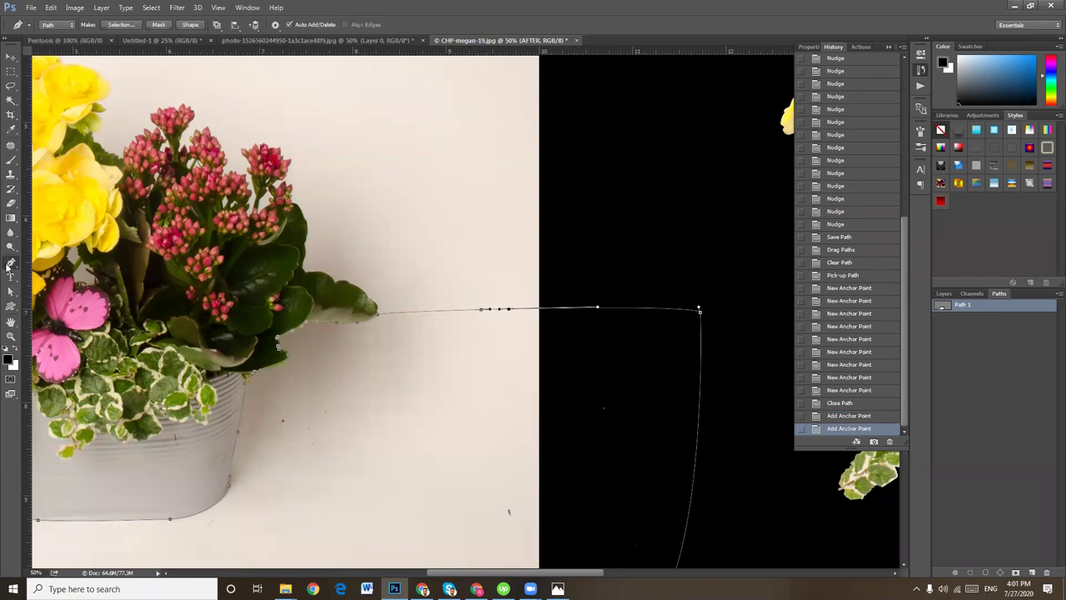
pyautogui.click(12, 293)
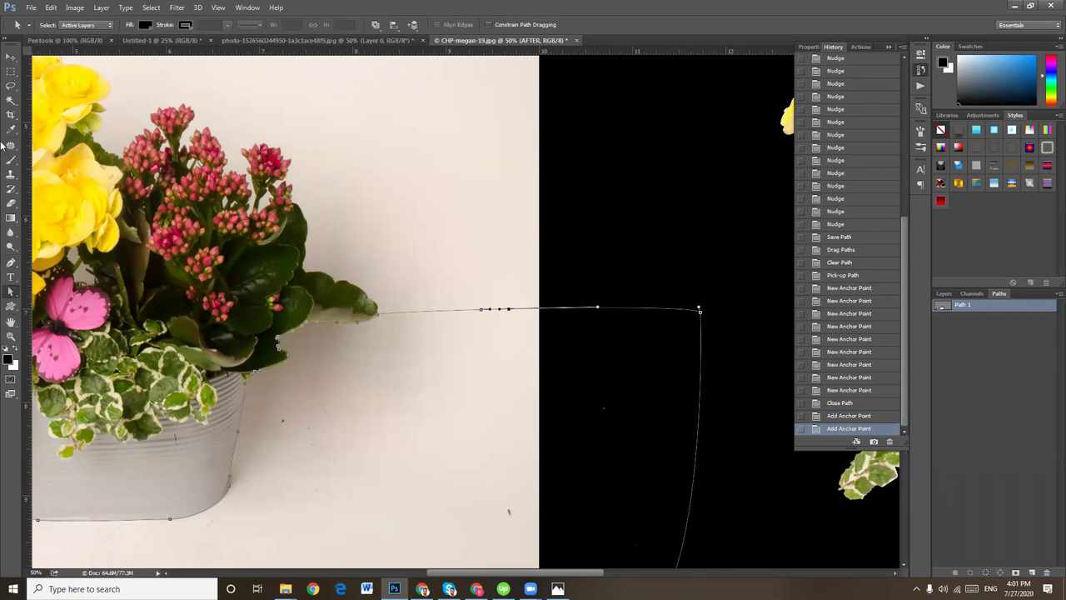
pyautogui.click(14, 265)
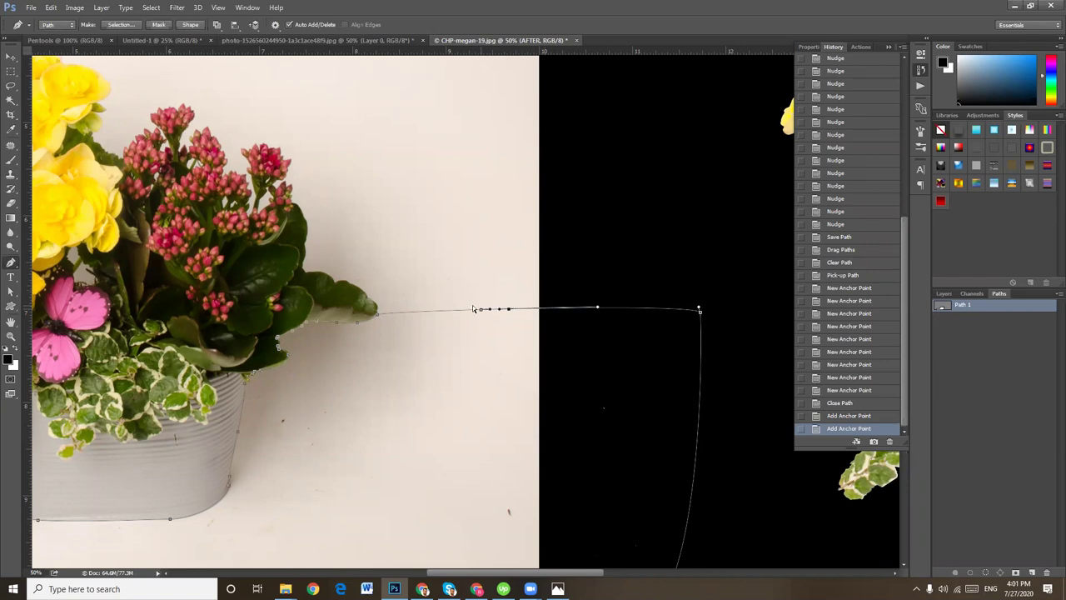
pyautogui.keyDown('ctrl'); pyautogui.click(481, 314); pyautogui.keyUp('ctrl')
pyautogui.press('Delete')
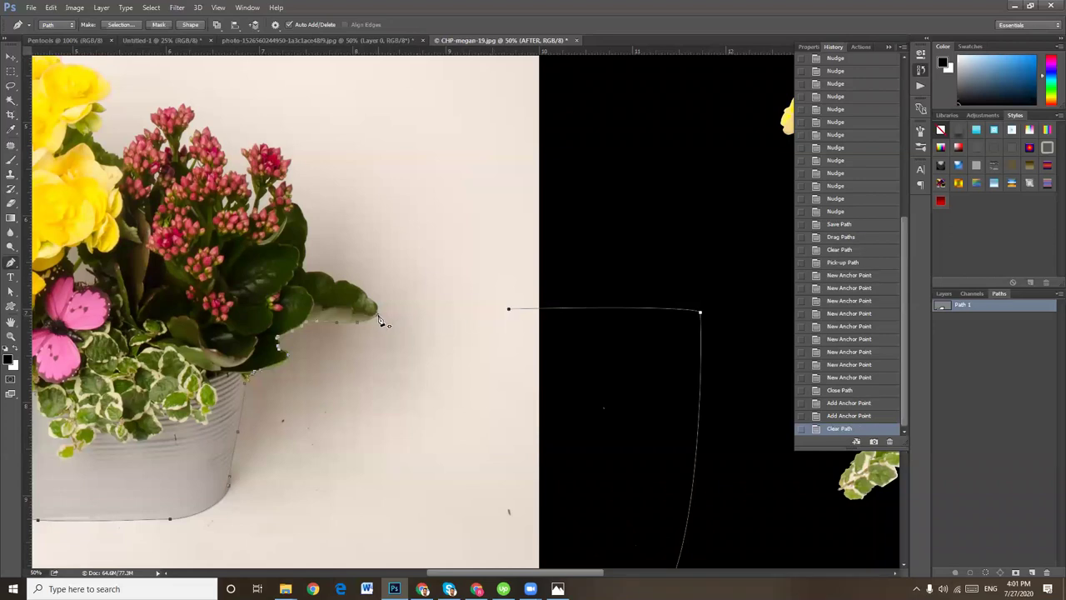
# Extend the path upward from the leaf end in a rough loop and close it
pyautogui.click(378, 312)
pyautogui.click(411, 201)
pyautogui.moveTo(432, 147); pyautogui.dragTo(496, 110)
pyautogui.click(501, 125)
pyautogui.click(484, 196)
pyautogui.click(429, 241)
pyautogui.click(418, 305)
pyautogui.click(444, 334)
pyautogui.click(470, 288)
pyautogui.click(486, 288)
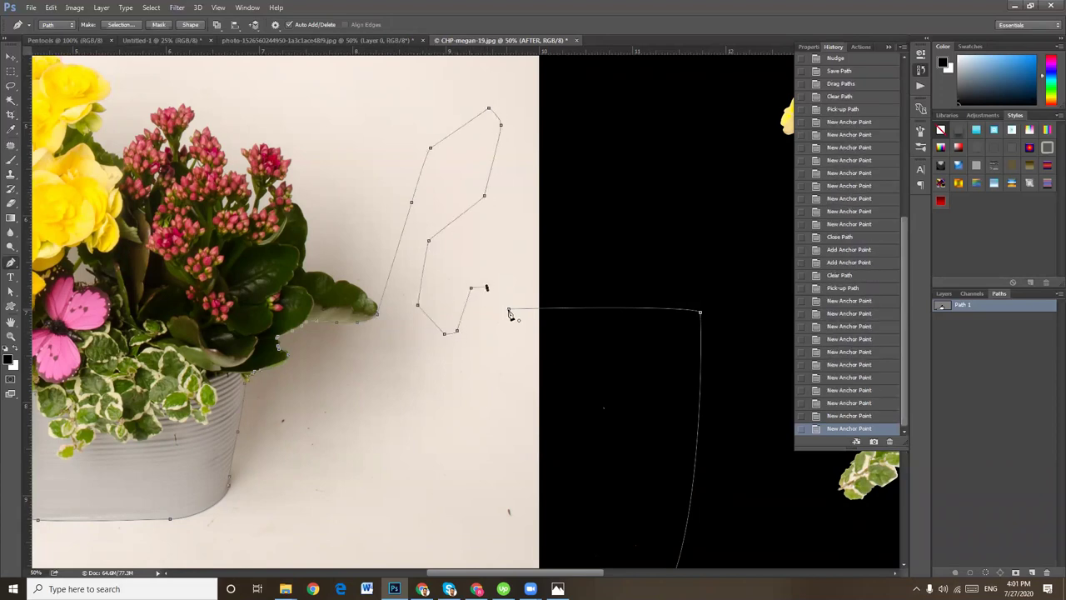
pyautogui.click(509, 310)
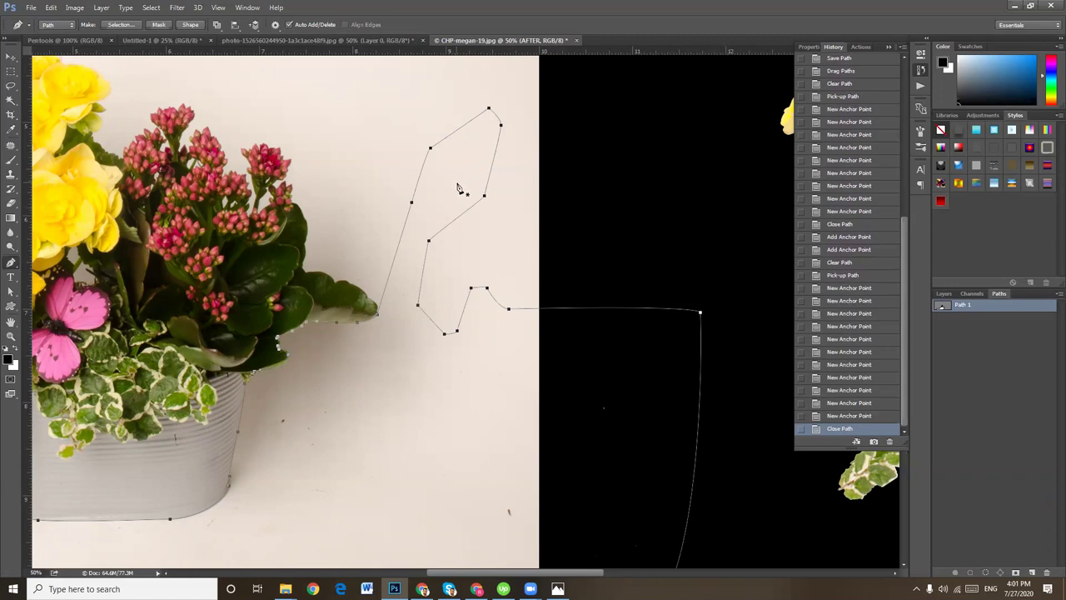
# Draw a second shape near the top, then remove it with Ctrl+Alt+Z
pyautogui.click(303, 93)
pyautogui.moveTo(333, 175)
pyautogui.mouseDown()
pyautogui.moveTo(363, 177)
pyautogui.moveTo(389, 114)
pyautogui.moveTo(363, 99)
pyautogui.mouseUp()
pyautogui.click(304, 92)
pyautogui.hotkey('ctrl', 'z')
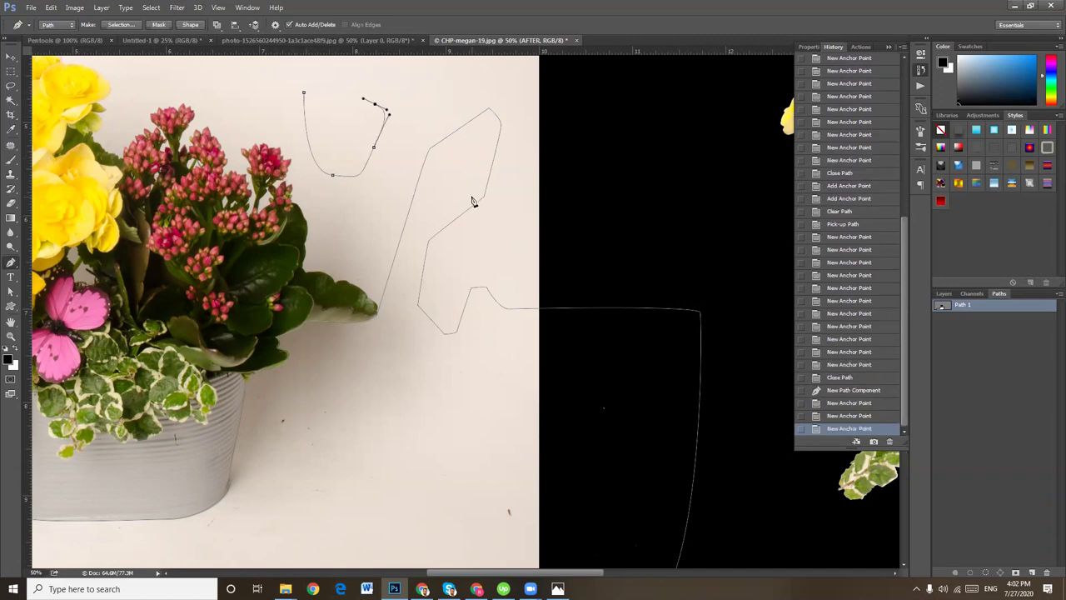
pyautogui.hotkey('ctrl', 'alt', 'z')
pyautogui.hotkey('ctrl', 'alt', 'z')
pyautogui.hotkey('ctrl', 'alt', 'z')
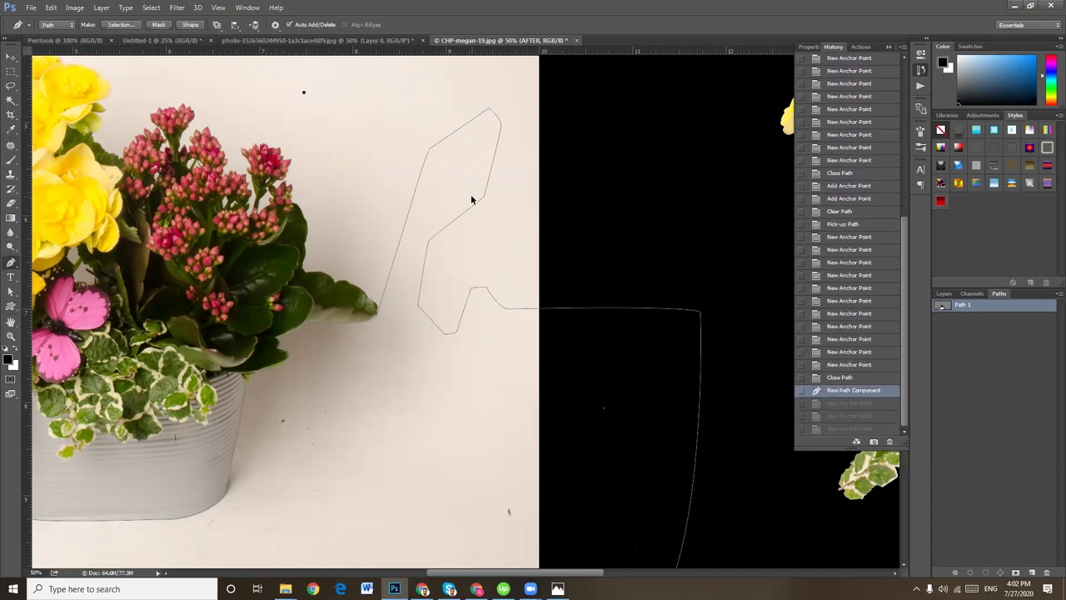
pyautogui.hotkey('ctrl', 'alt', 'z')
pyautogui.scroll(-1, 471, 200)
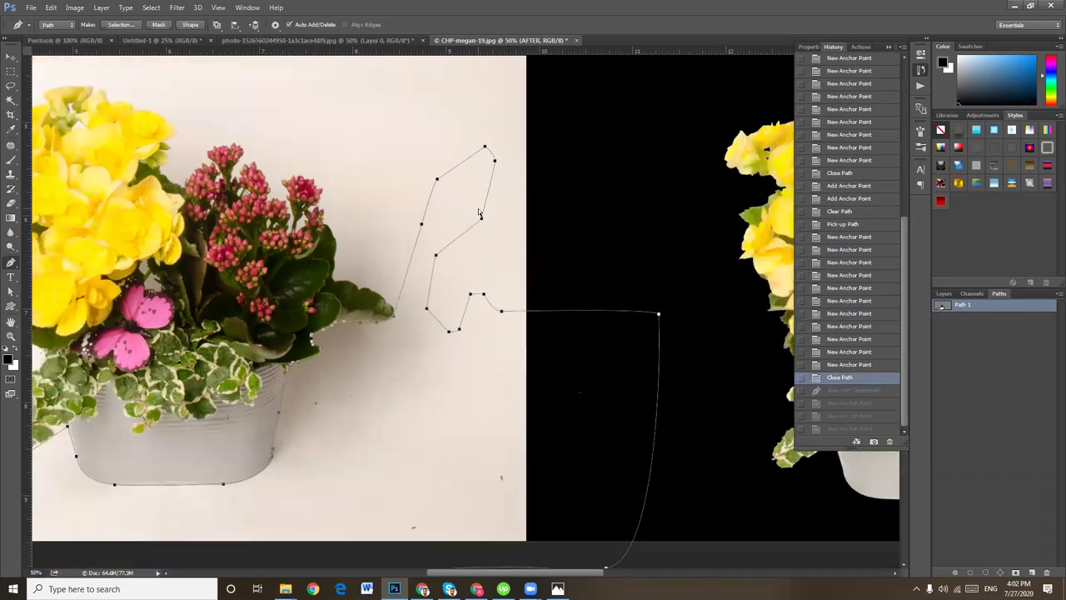
pyautogui.scroll(-1, 475, 206)
pyautogui.scroll(-1, 479, 214)
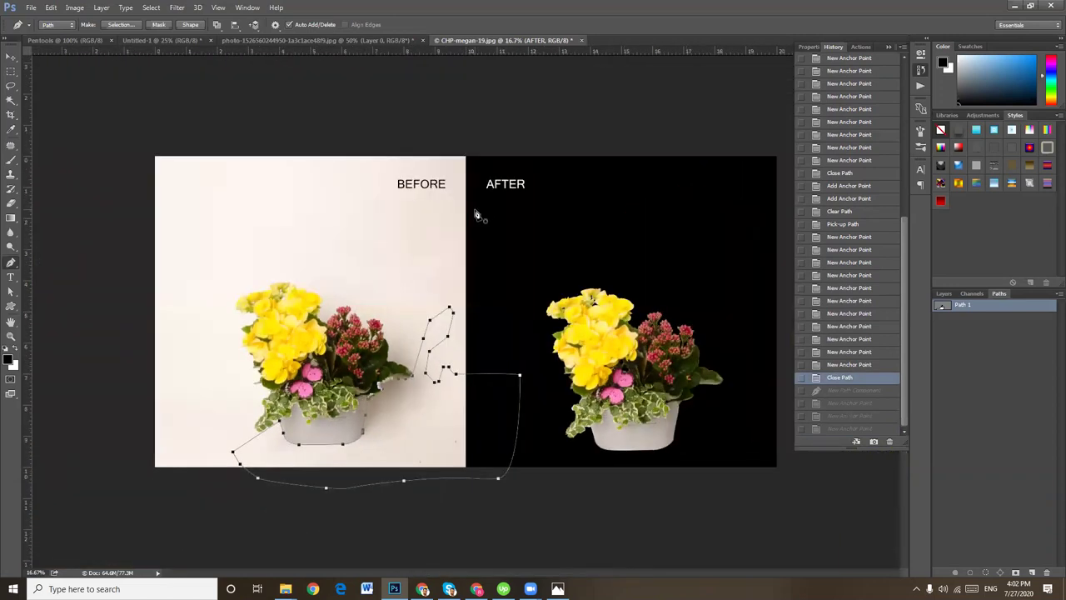
# Deselect Path 1 in the Paths panel so its outline is hidden
pyautogui.click(11, 56)
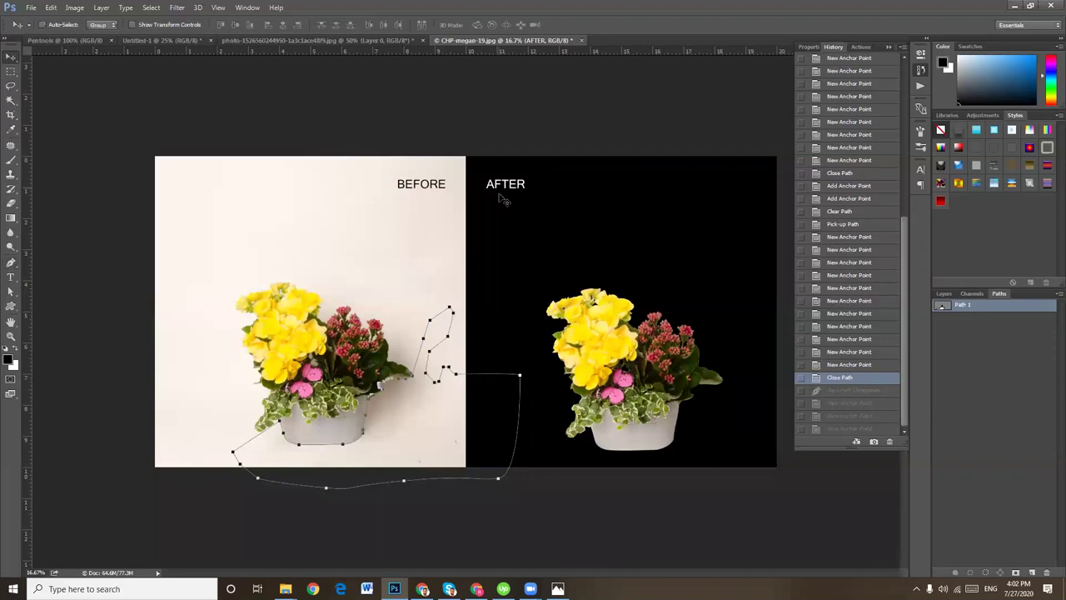
pyautogui.click(947, 294)
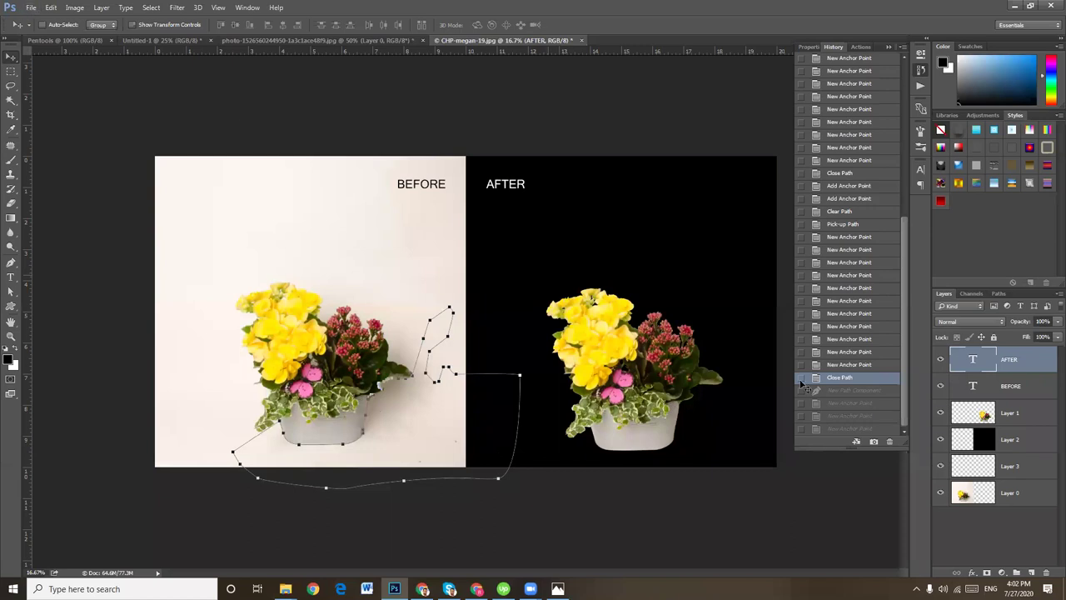
pyautogui.click(999, 294)
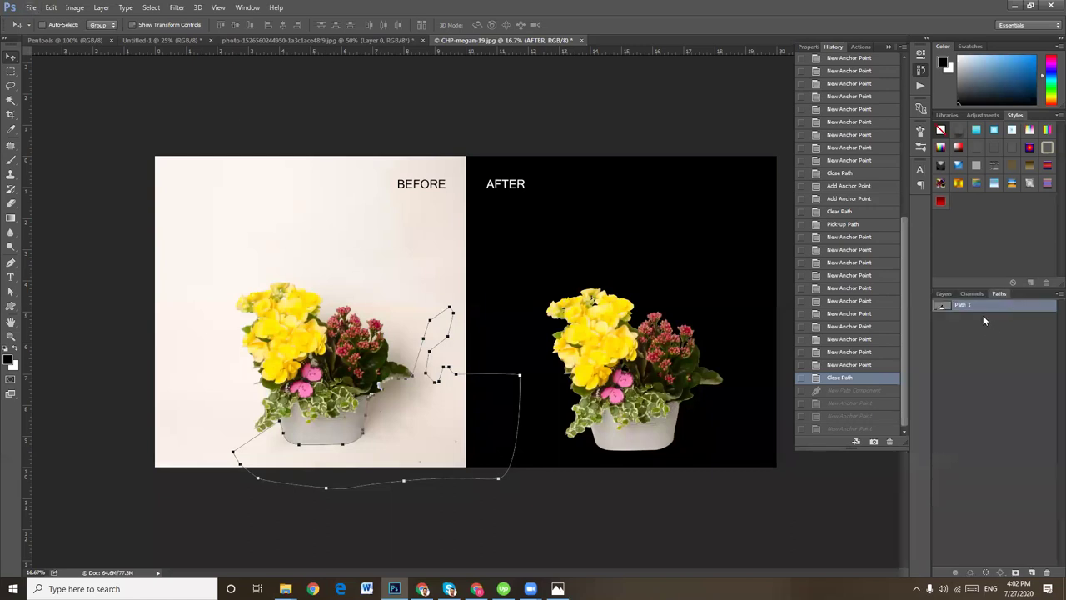
pyautogui.click(983, 316)
# Save for Web a 2000 px wide JPEG of the comparison to the Desktop
pyautogui.click(29, 8)
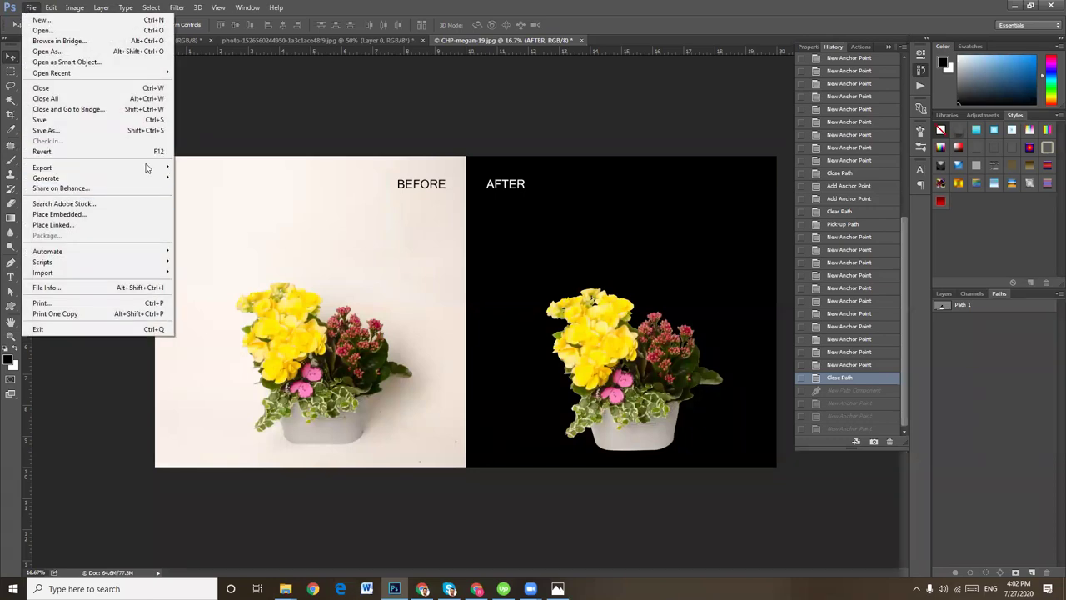
pyautogui.moveTo(41, 168)
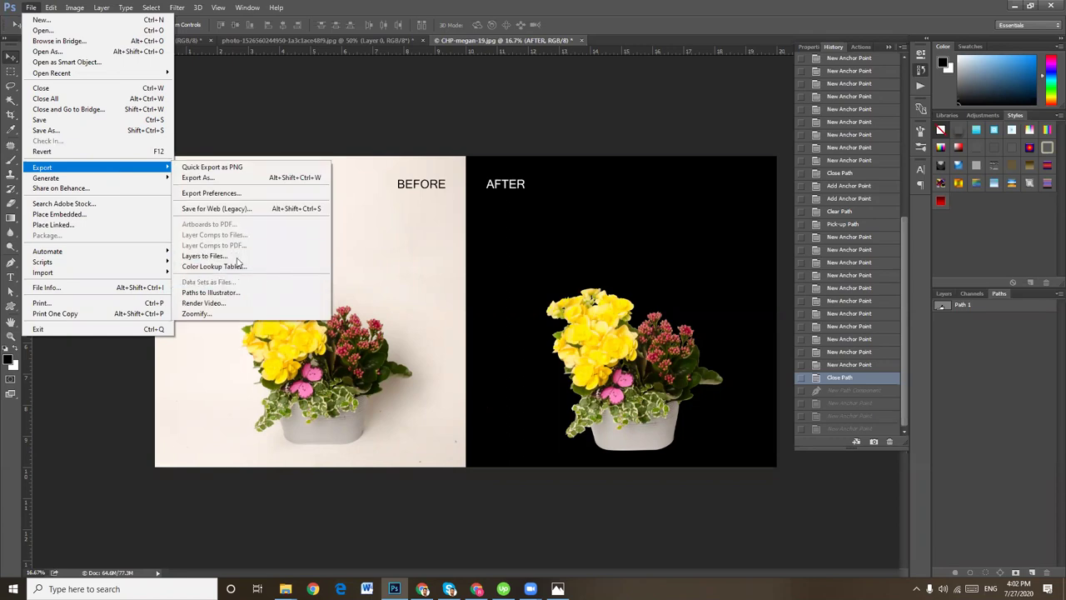
pyautogui.click(217, 208)
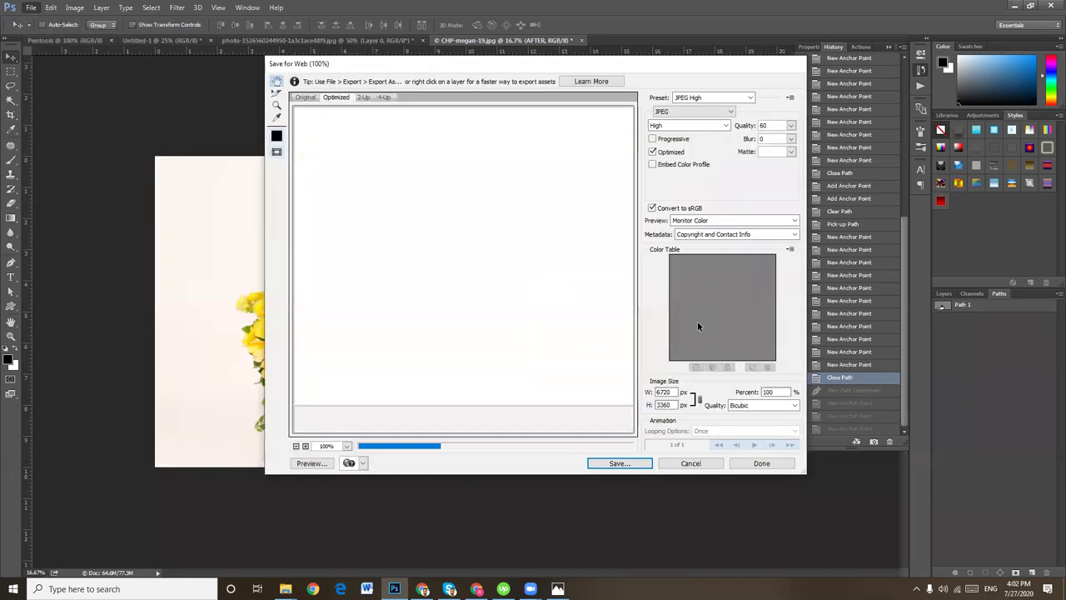
pyautogui.write('2000')
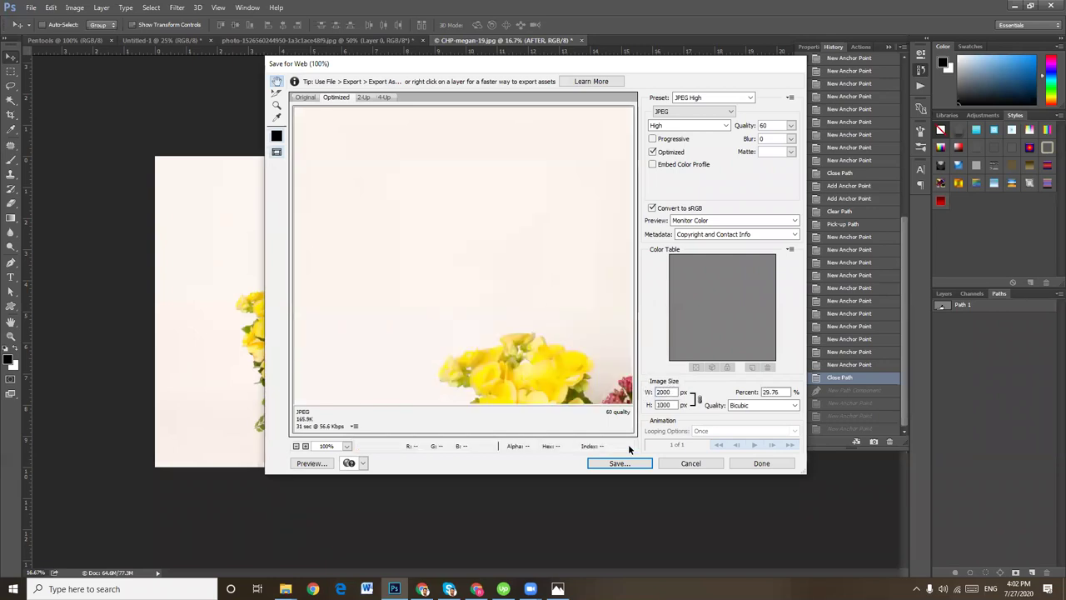
pyautogui.click(619, 463)
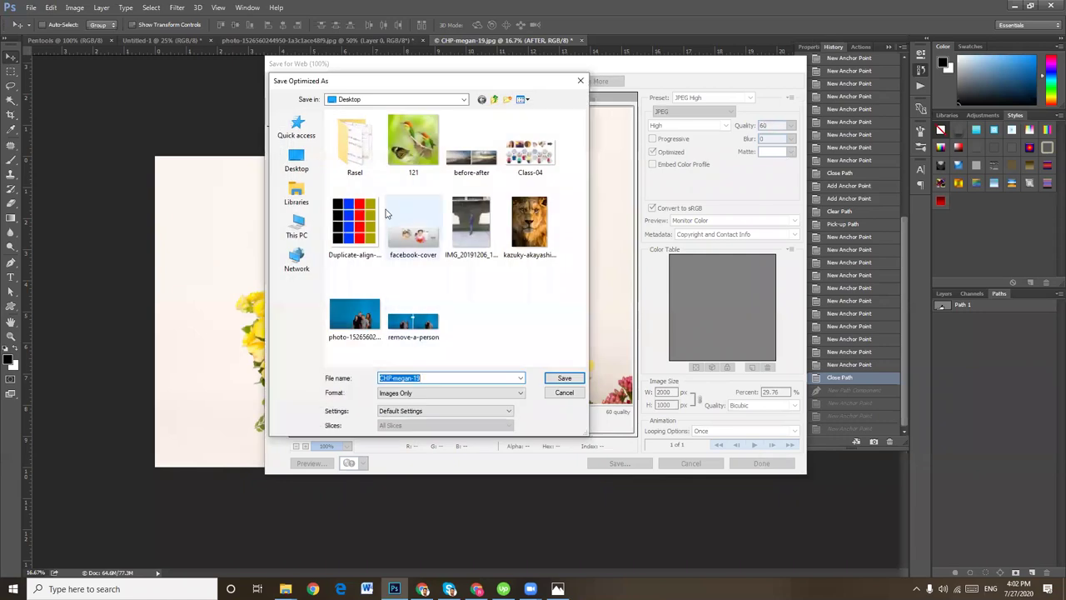
pyautogui.click(308, 159)
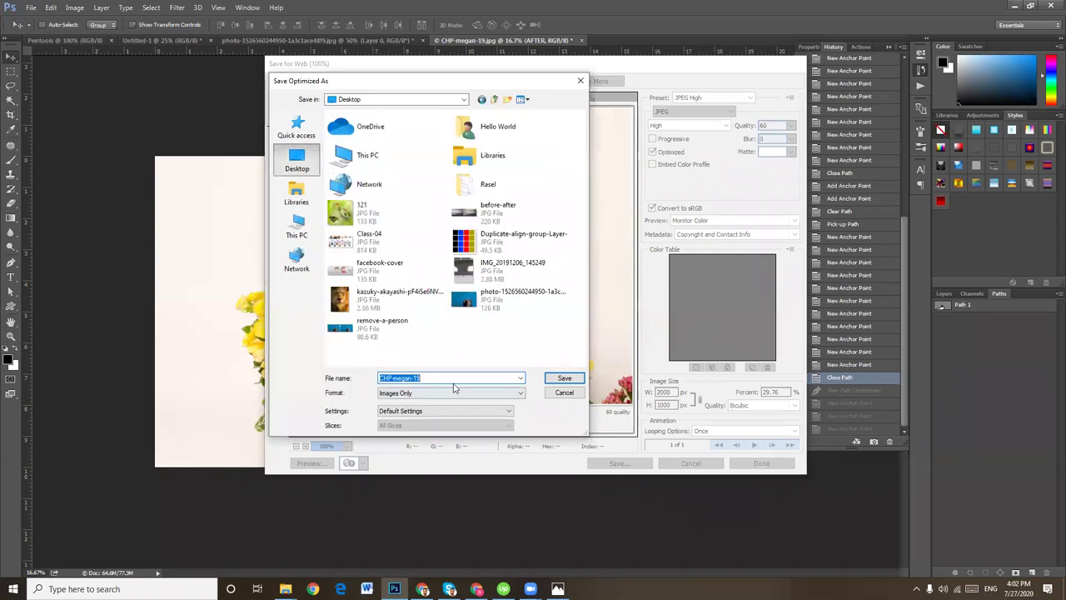
pyautogui.click(564, 379)
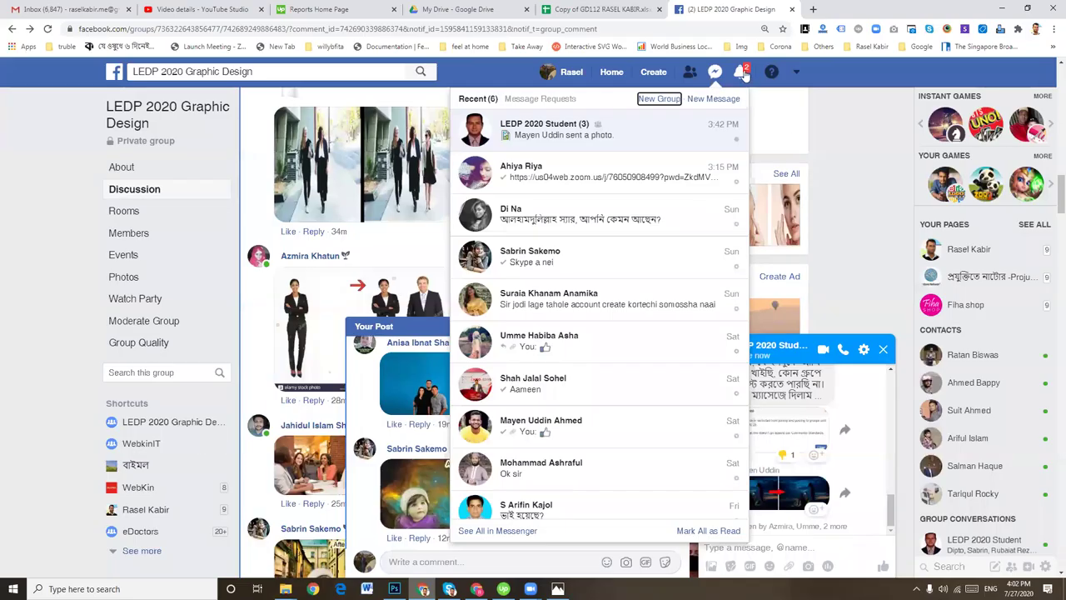
# Dismiss the notifications list, scroll to the group's top and start a Write something… post
pyautogui.click(741, 73)
pyautogui.scroll(3, 858, 188)
pyautogui.scroll(5, 860, 184)
pyautogui.scroll(5, 860, 183)
pyautogui.scroll(5, 862, 182)
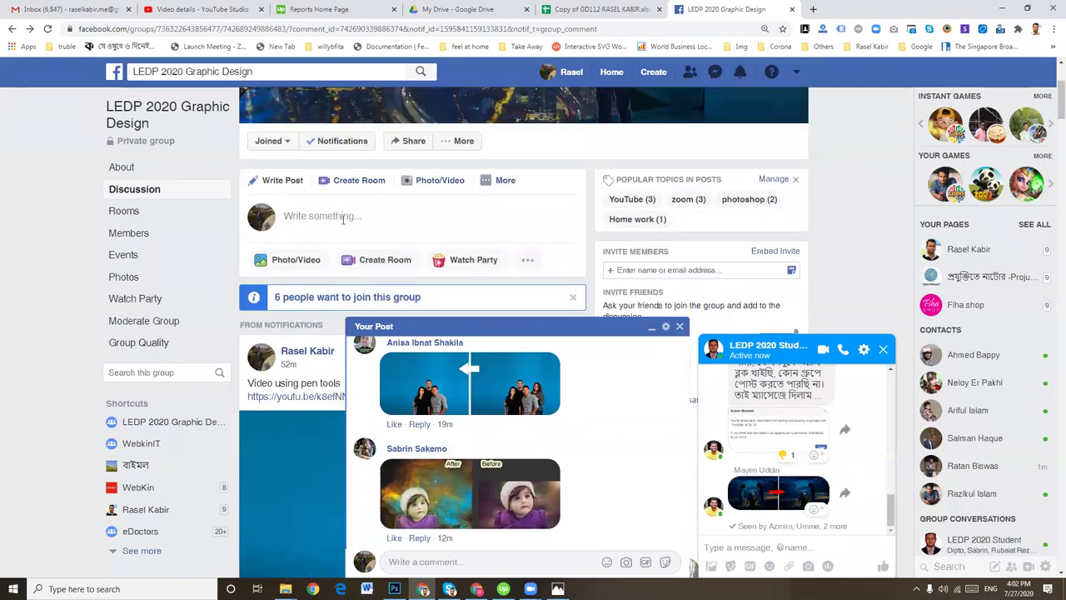
pyautogui.click(342, 217)
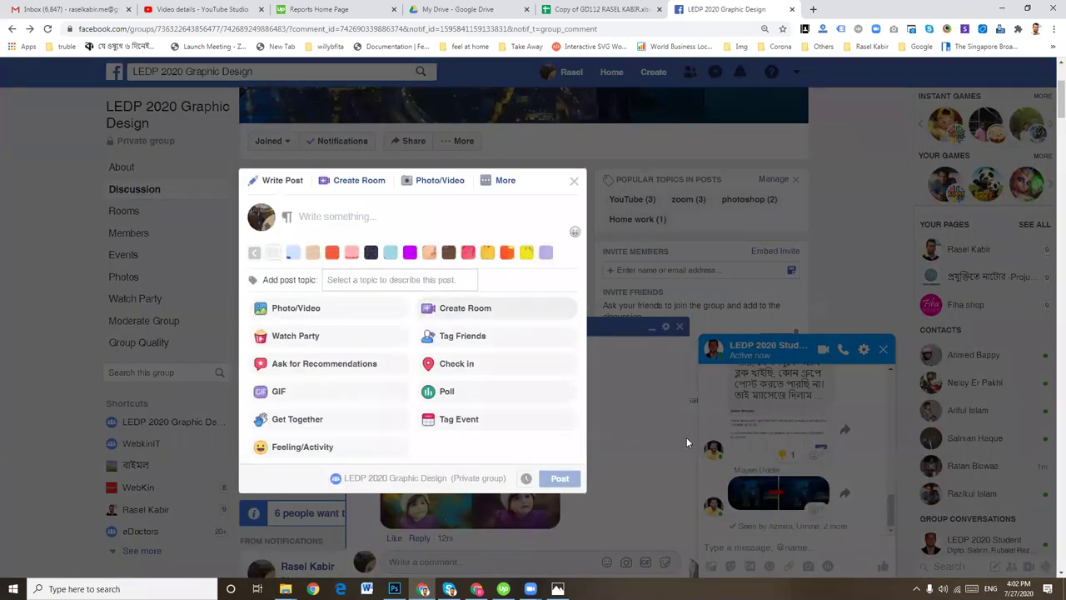